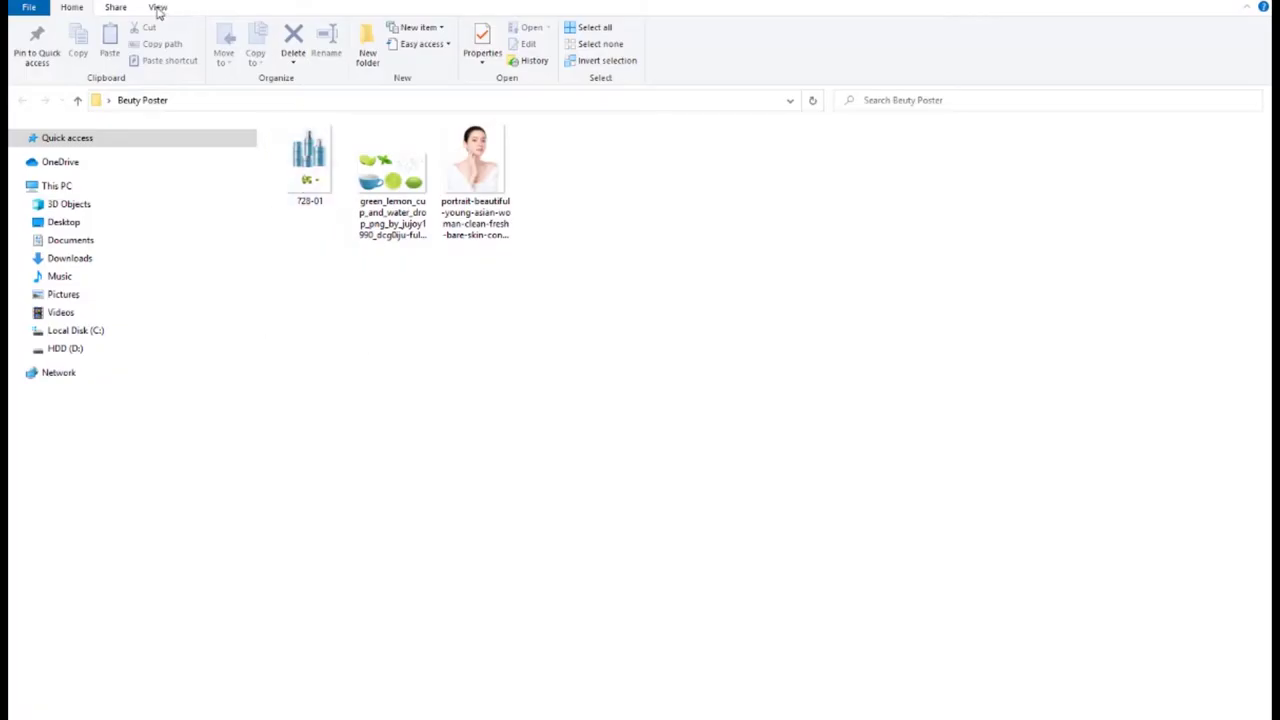
Step: Show the Beuty Poster folder as extra large icons and select all three images
left_click(158, 8)
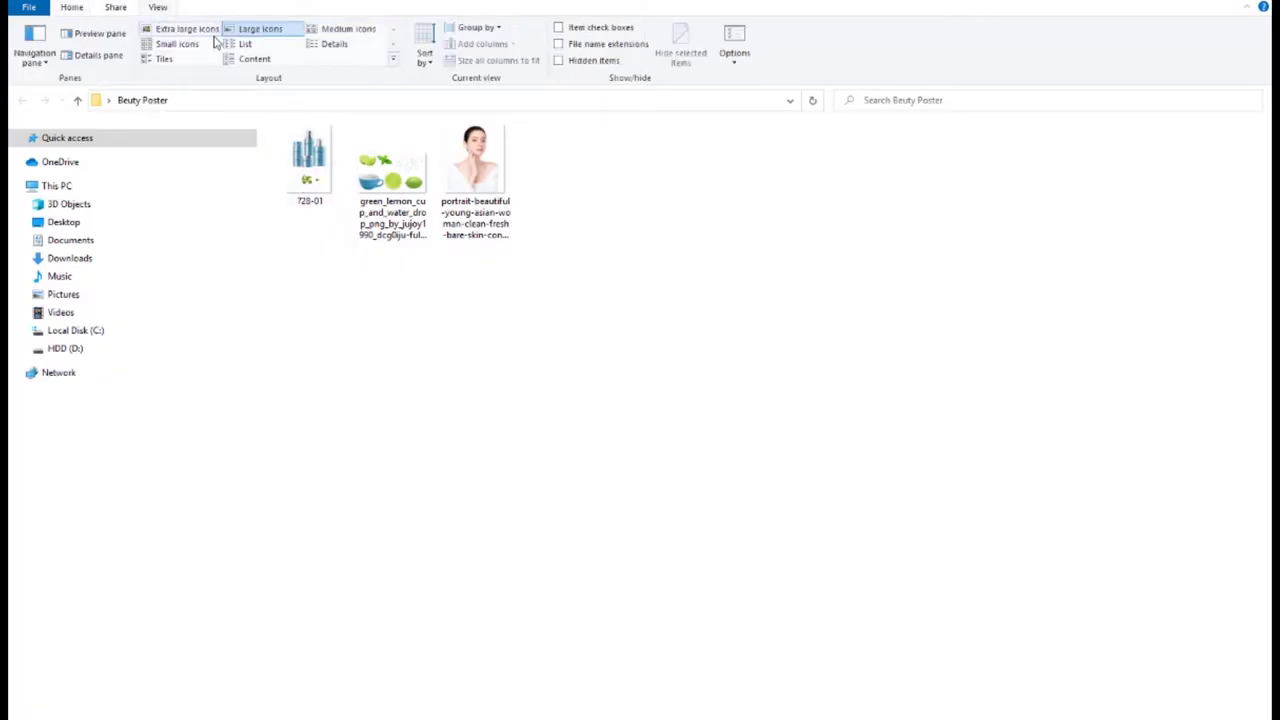
left_click(180, 29)
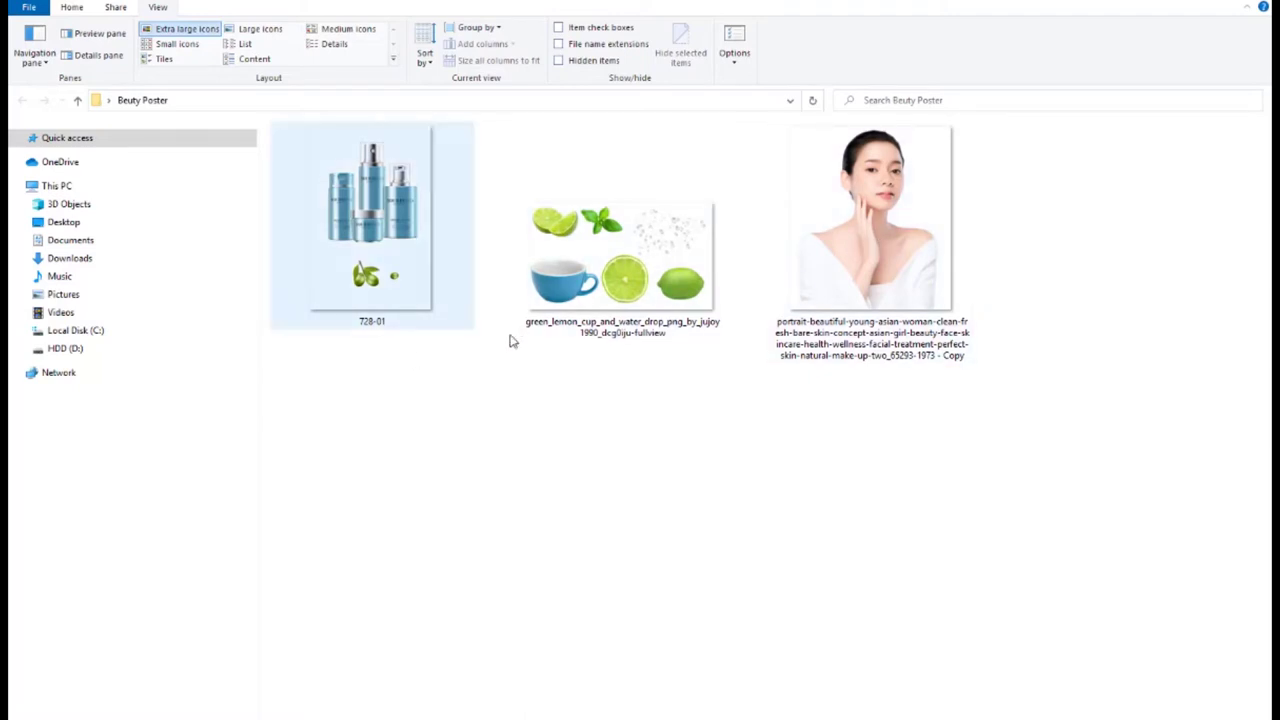
left_click_drag(334, 406, 417, 378)
left_click_drag(328, 384, 907, 284)
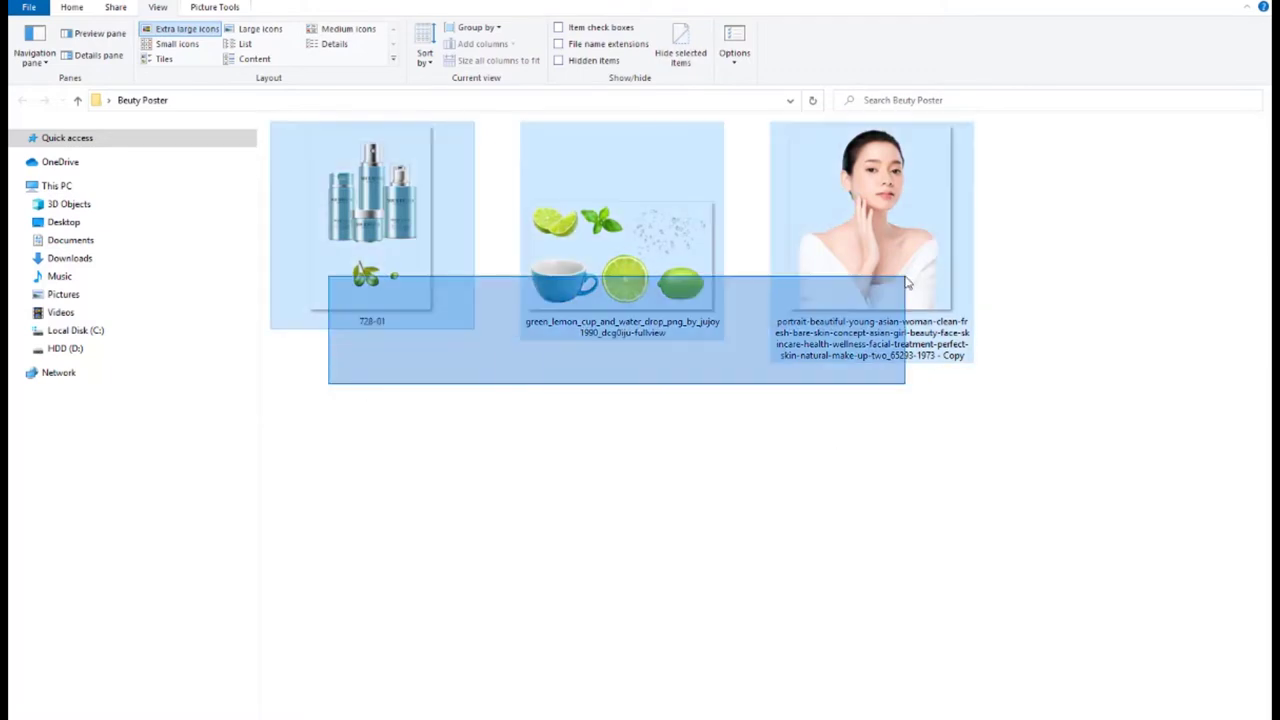
Step: Browse through the three images, ending with the woman portrait selected
left_click(757, 376)
left_click(616, 244)
left_click(310, 247)
left_click(880, 265)
left_click(437, 263)
left_click(695, 278)
left_click(850, 283)
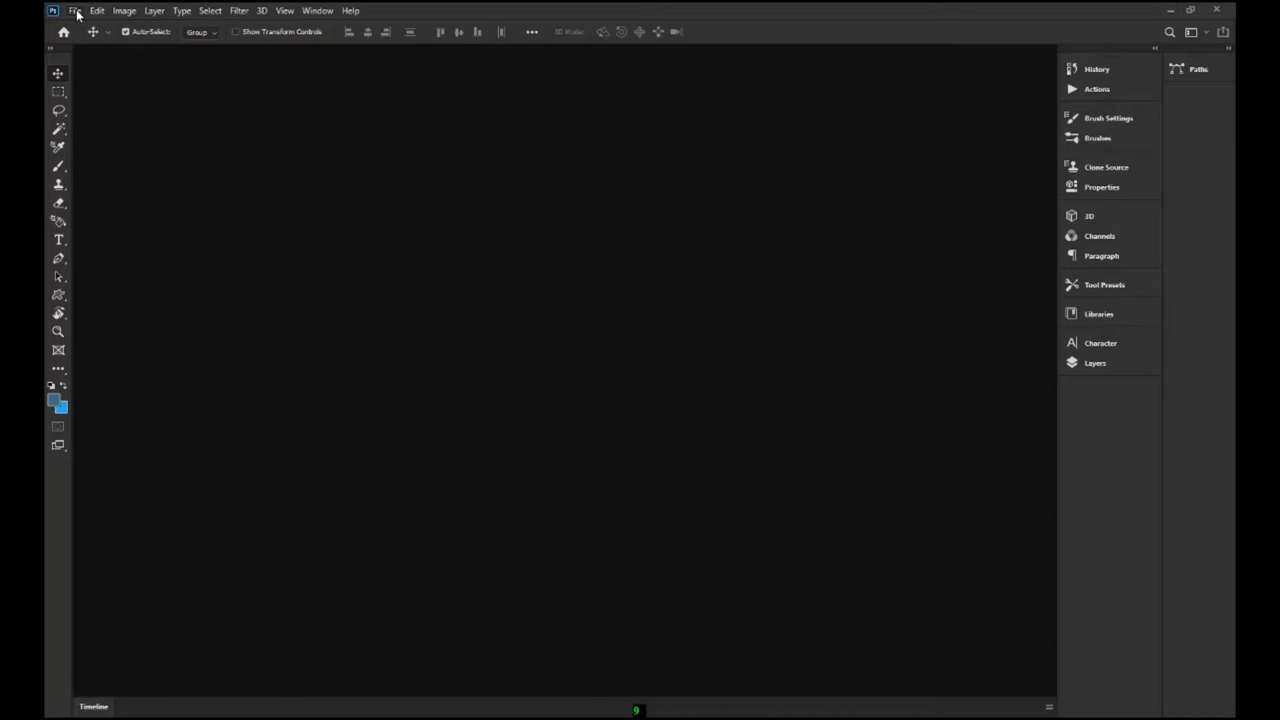
Step: Create Untitled-1, a blank white 600 × 600 px document at 300 ppi, RGB Color
left_click(77, 14)
left_click(86, 28)
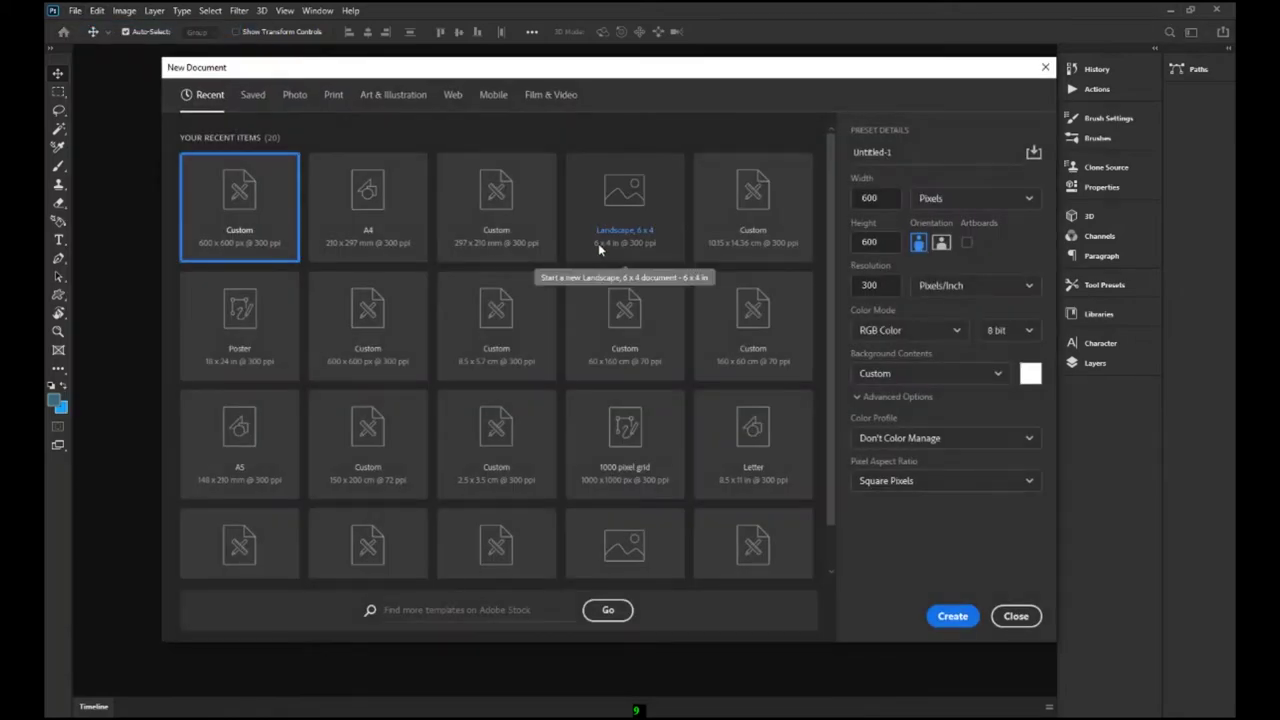
left_click(880, 198)
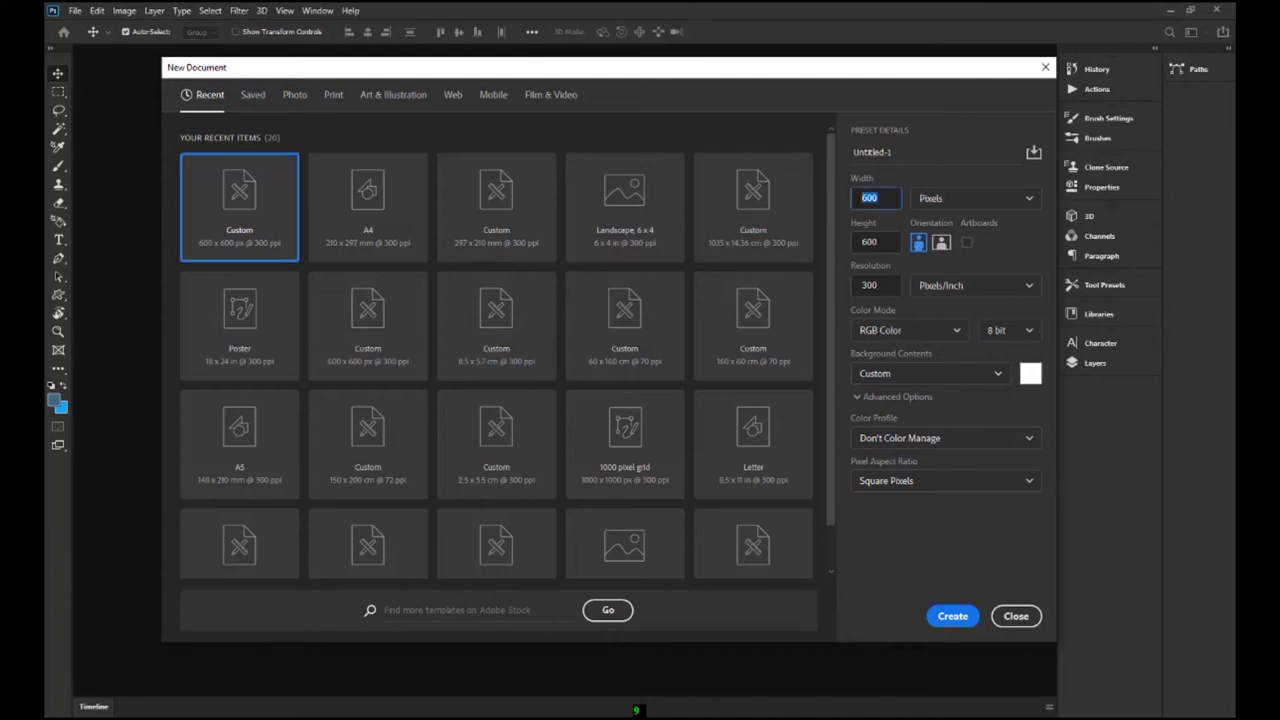
key("Tab")
key("Tab")
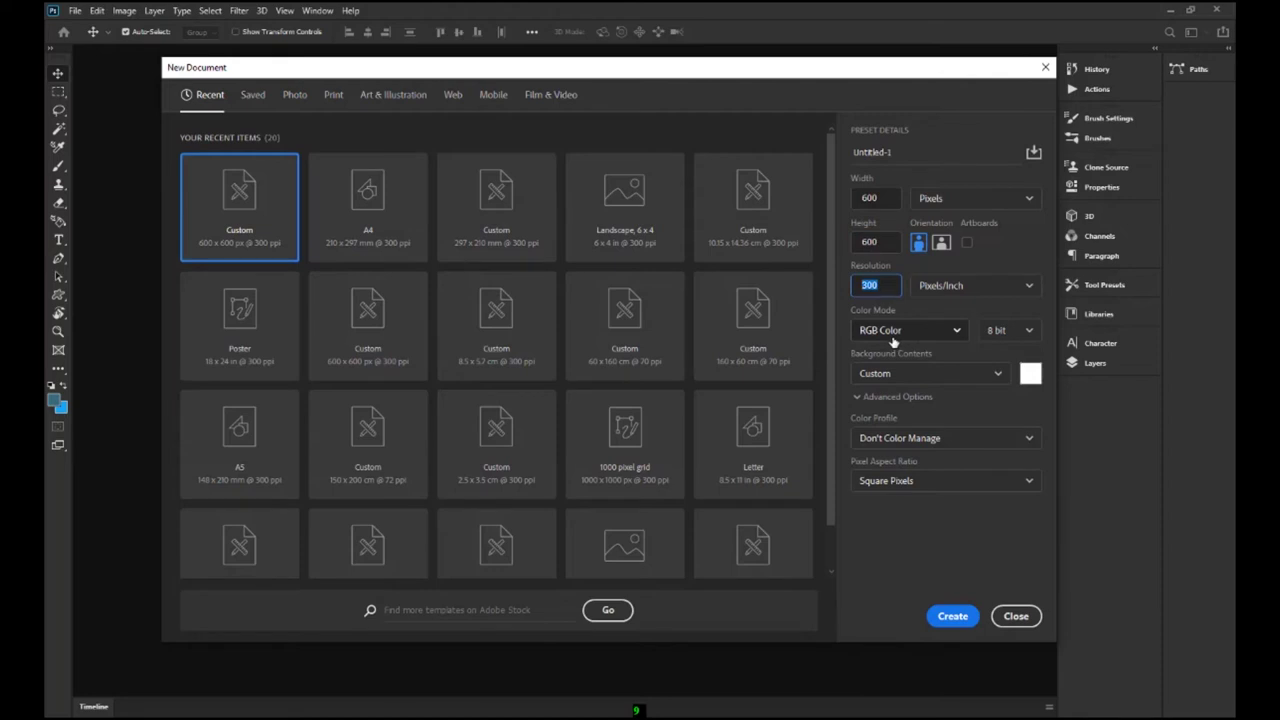
left_click(952, 615)
key("ctrl+minus")
key("ctrl+minus")
key("ctrl+plus")
key("ctrl+plus")
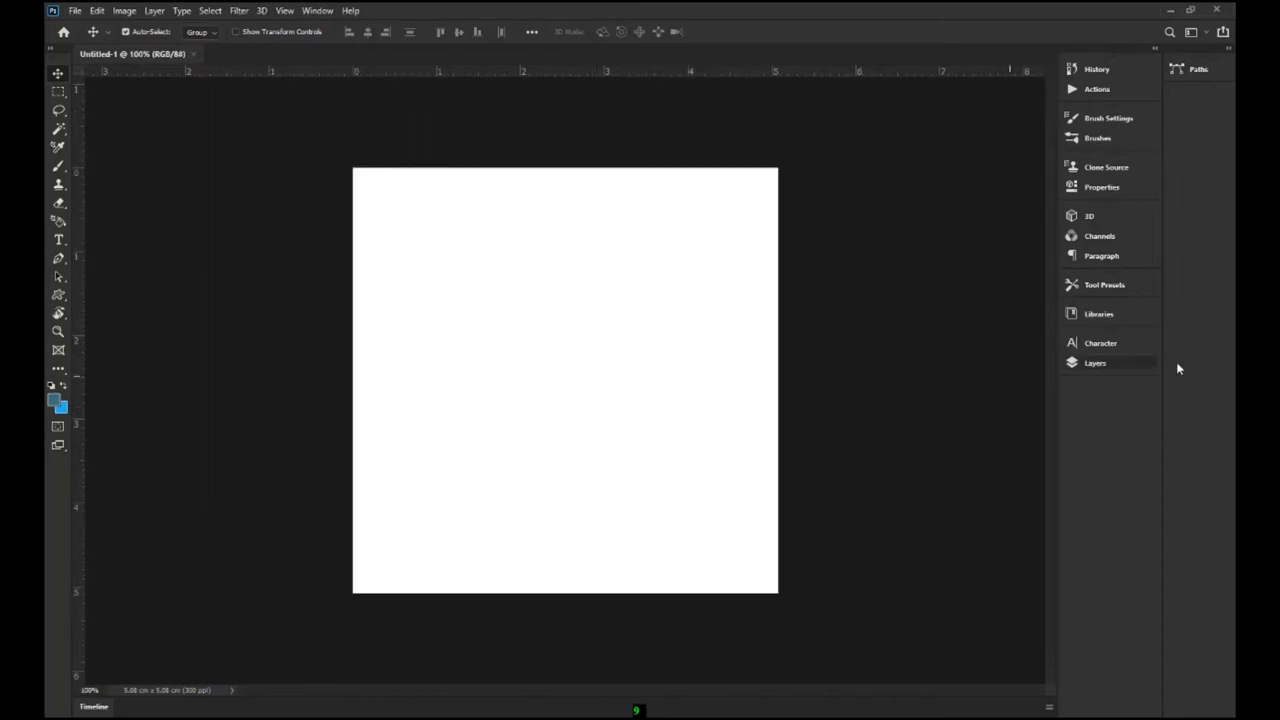
Step: Fill the Background layer with blue and add a new empty layer above it
left_click(1128, 365)
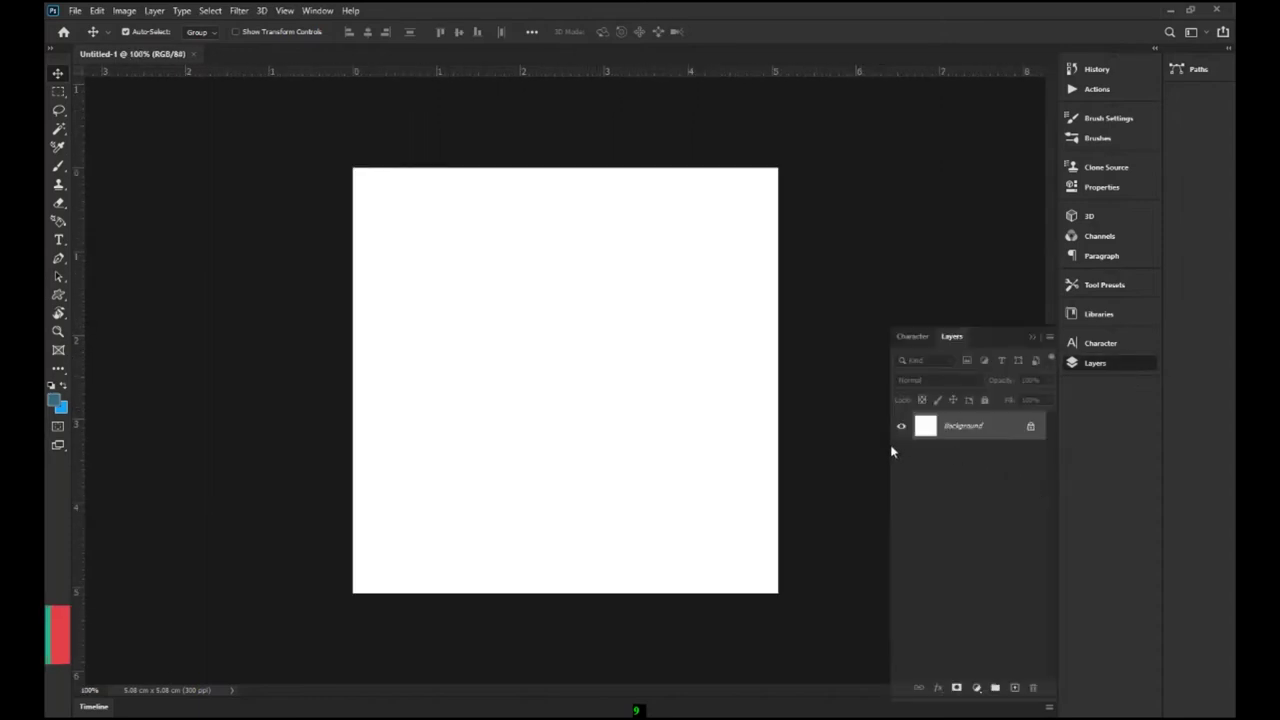
key("alt+BackSpace")
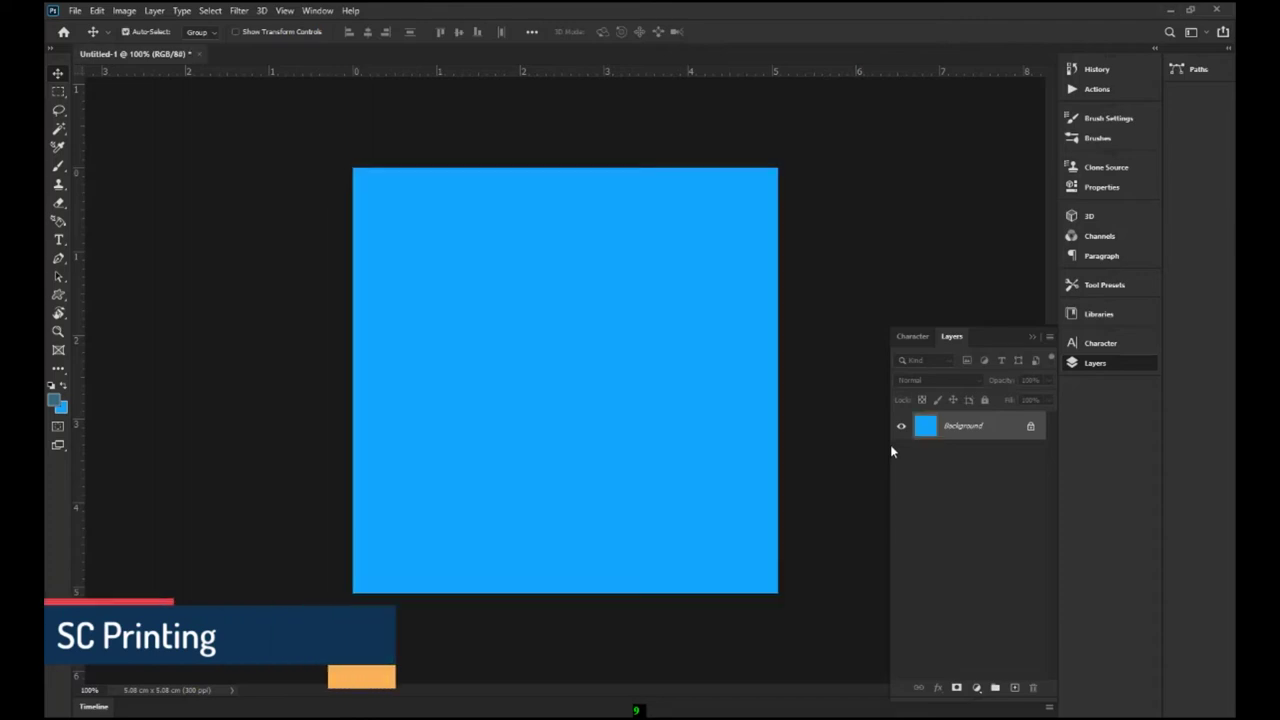
key("ctrl+minus")
key("ctrl+plus")
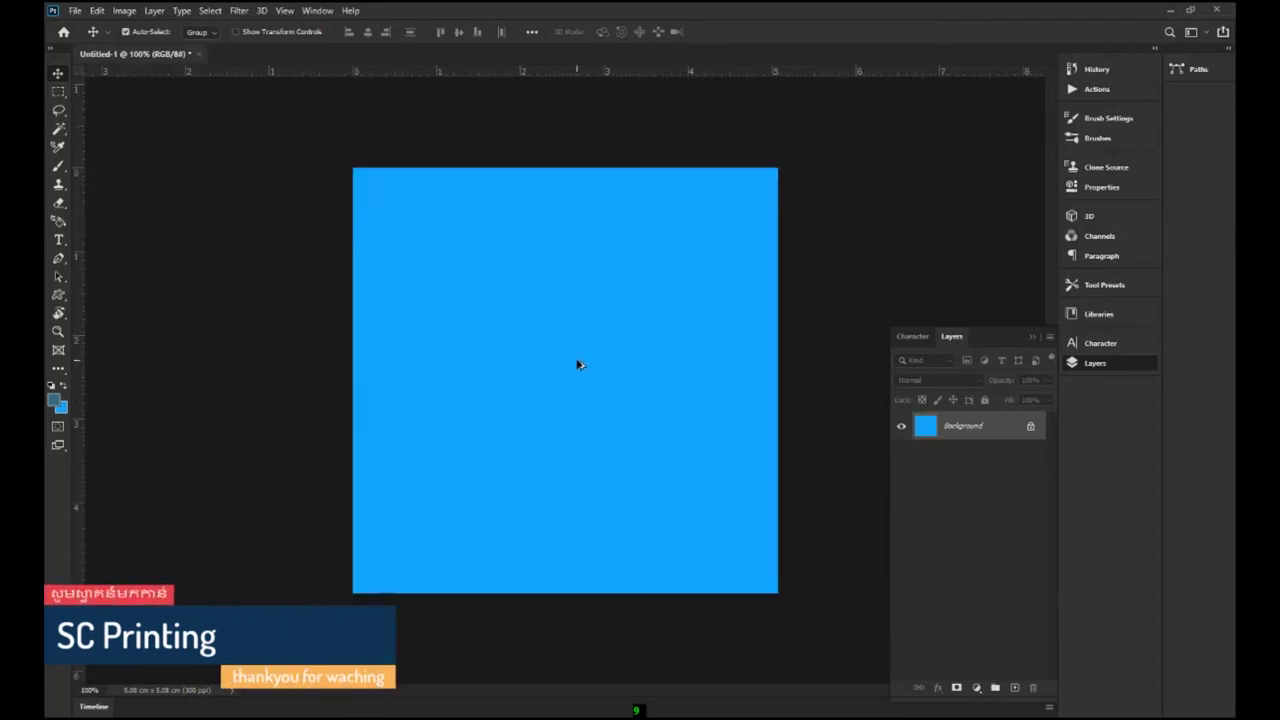
left_click(1016, 688)
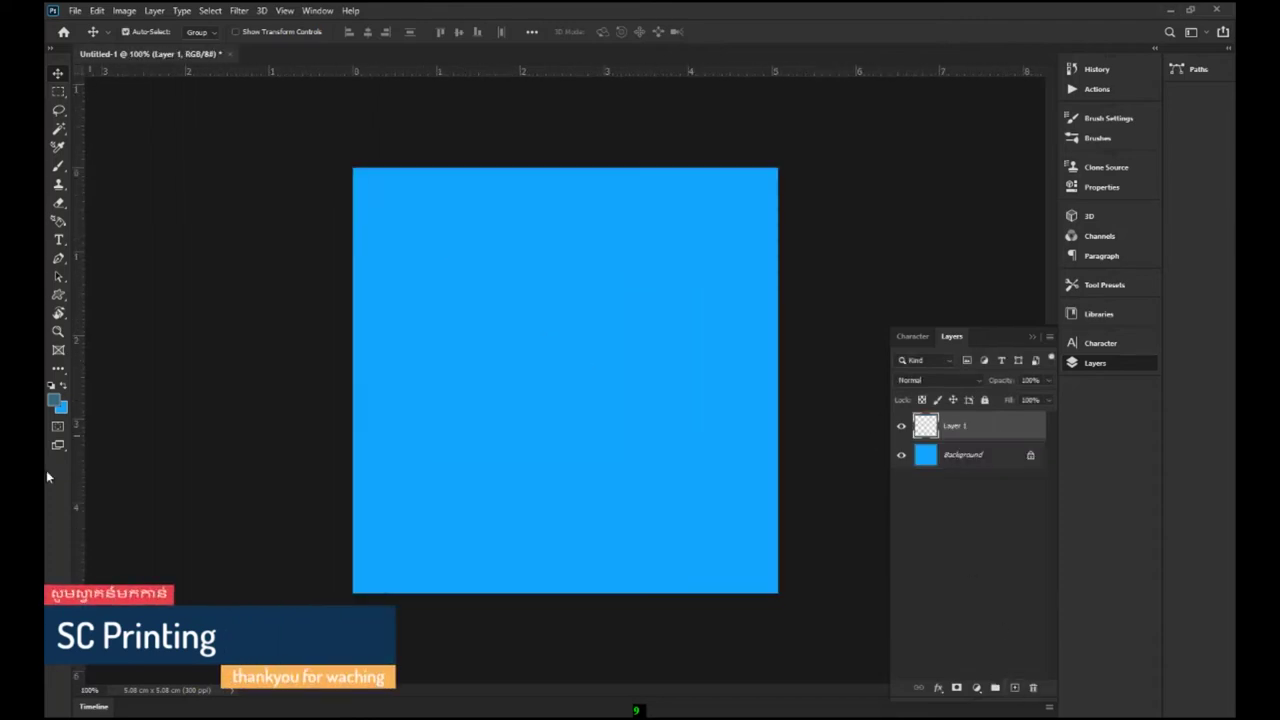
Step: Paint a soft white (ffffff) glow at the canvas centre with a ~330 px soft brush
left_click(52, 404)
type("ffffff")
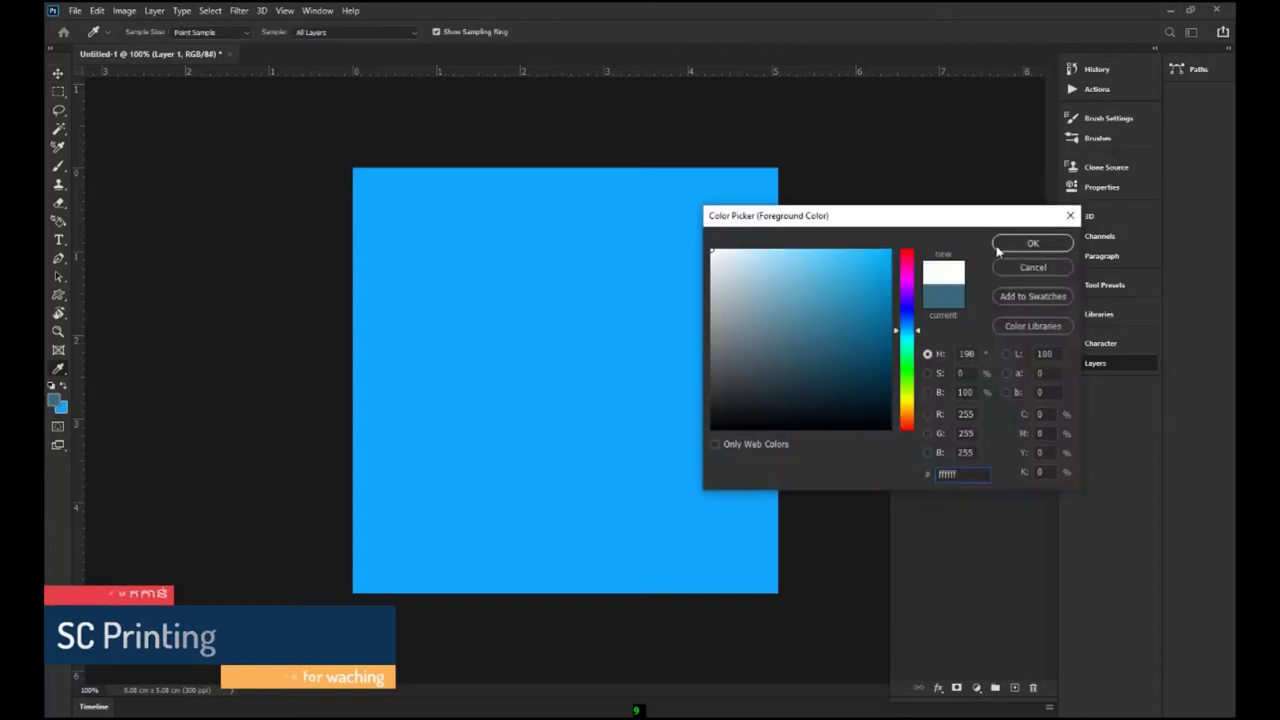
left_click(1021, 243)
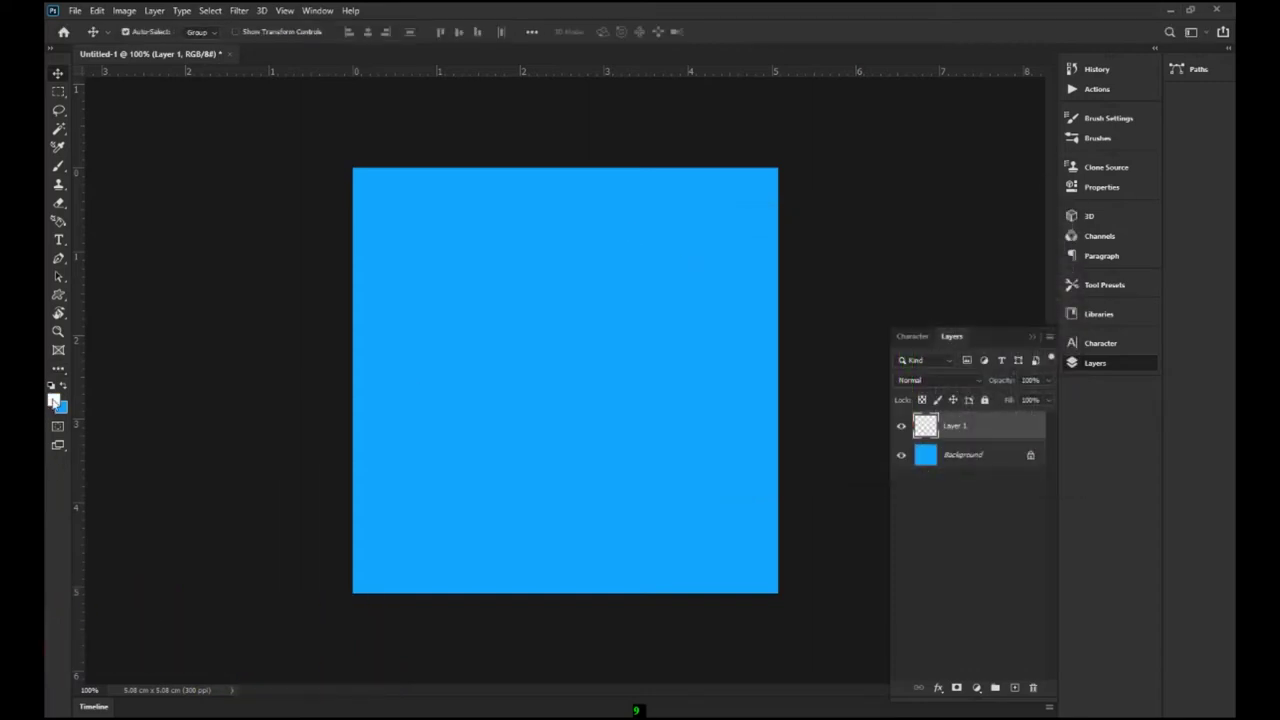
left_click(58, 167)
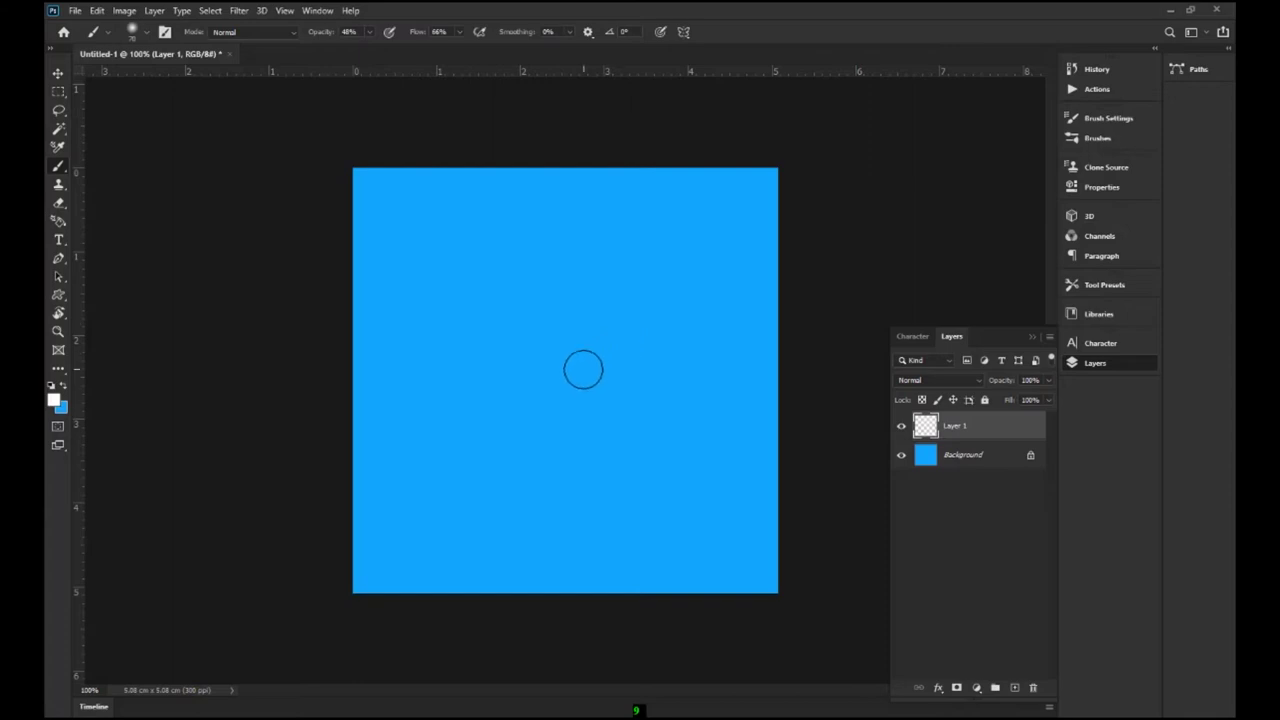
key("bracketright")
key("bracketright")
key("bracketright")
key("bracketright")
key("bracketright")
left_click(557, 395)
left_click(557, 395)
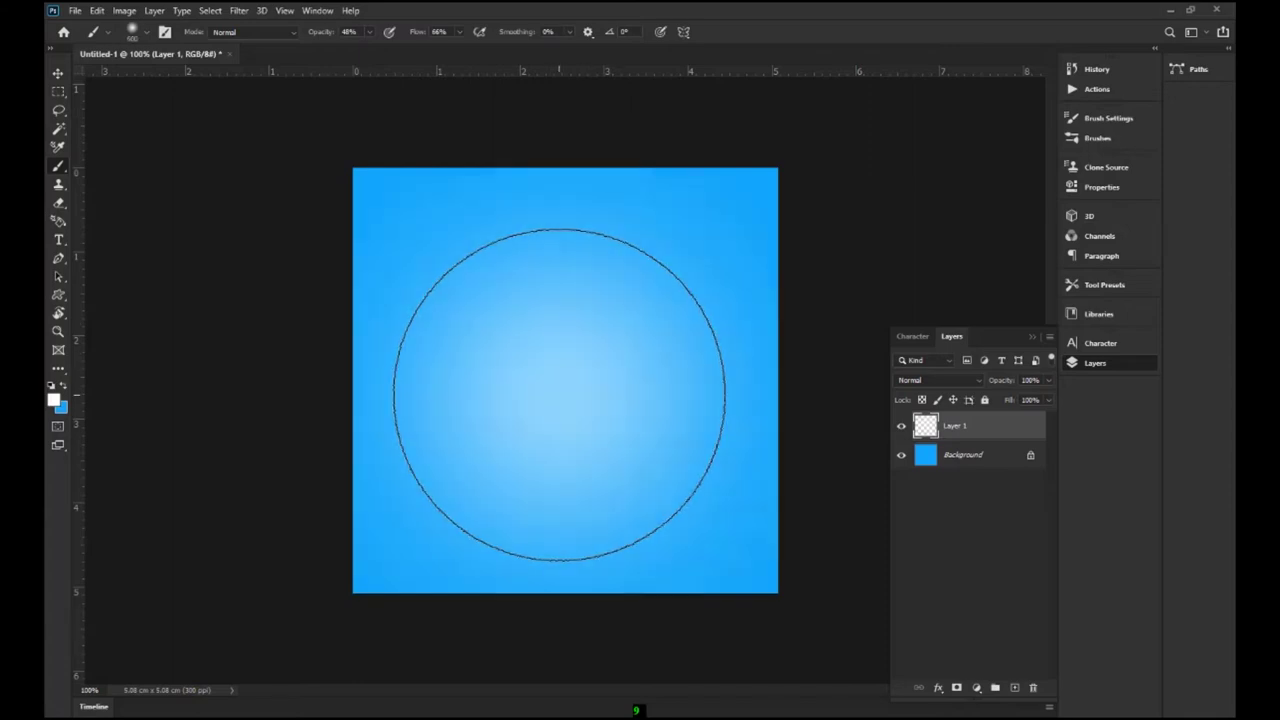
left_click(59, 77)
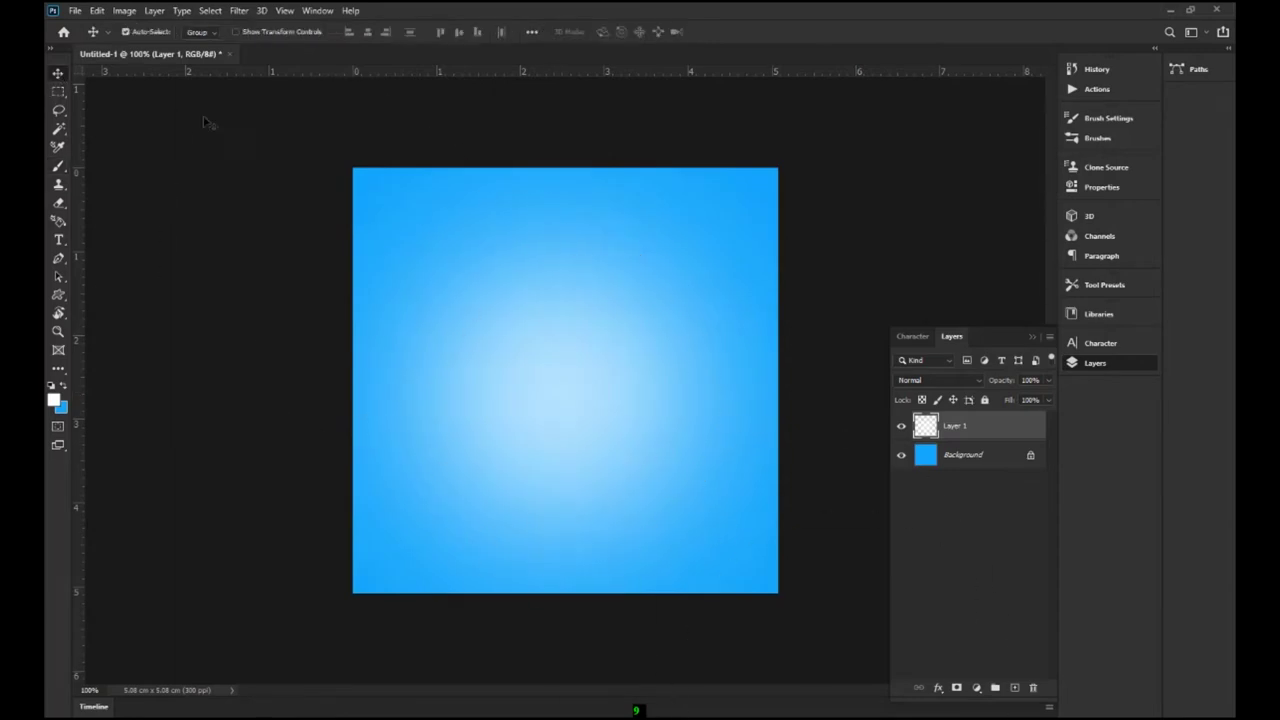
key("ctrl+minus")
key("ctrl+plus")
left_click(76, 11)
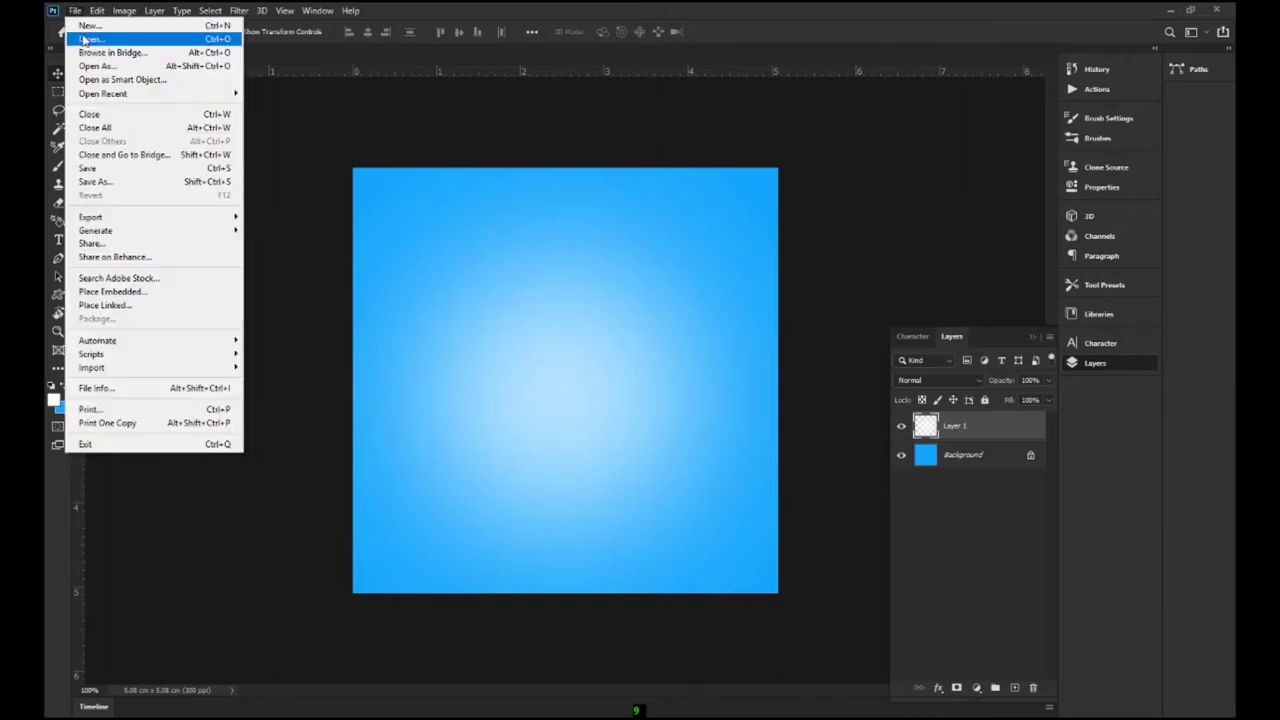
Step: Place the woman portrait as a linked layer, scaled to about 33% and moved toward top centre
left_click(105, 305)
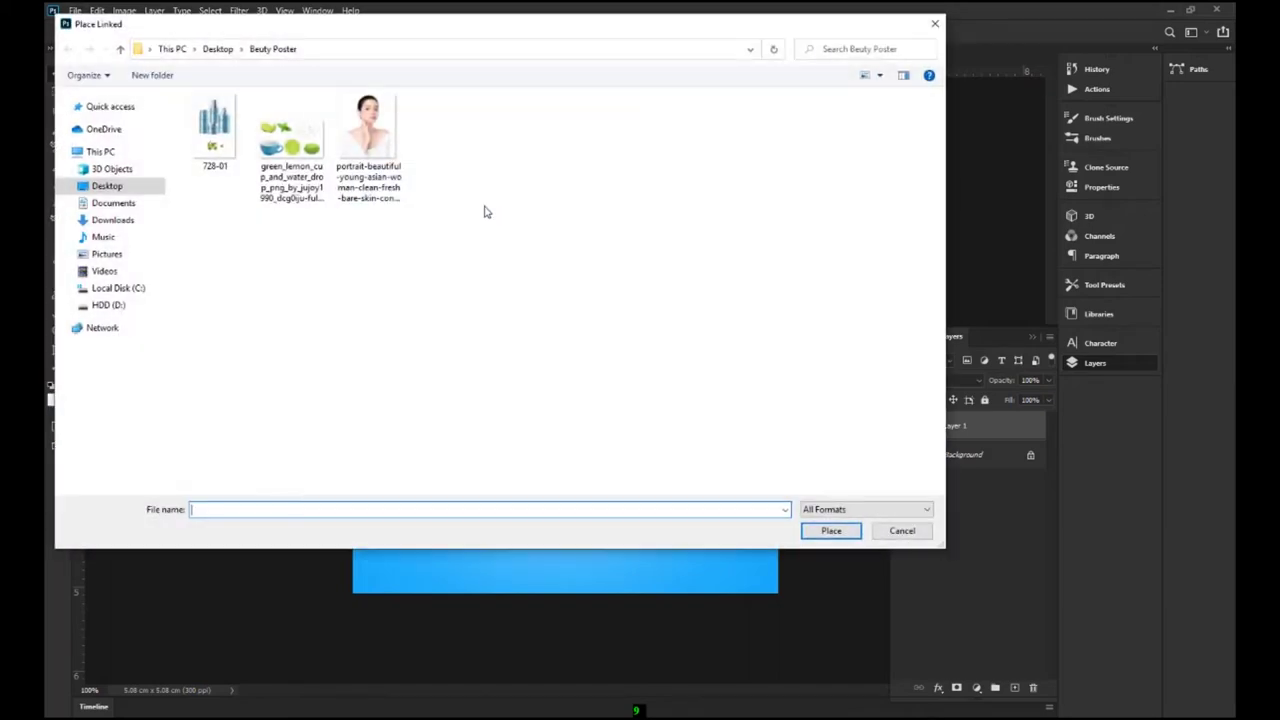
left_click(842, 538)
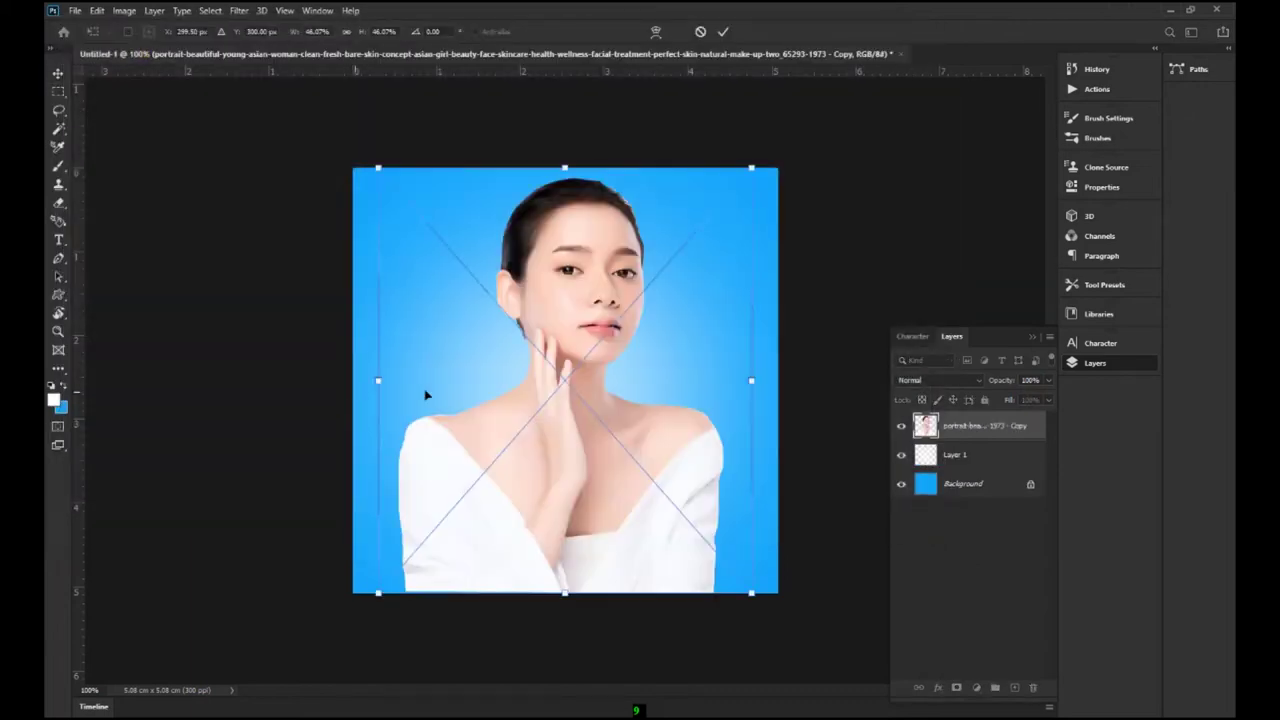
left_click_drag(752, 170, 703, 223)
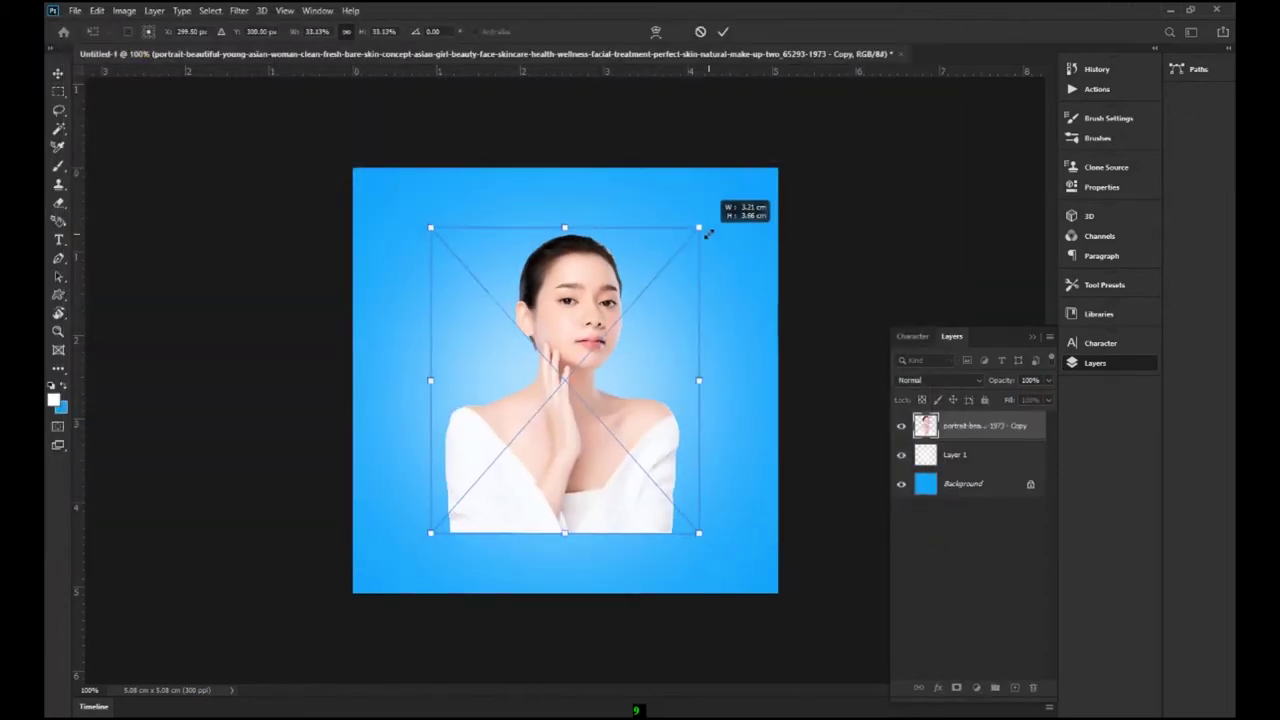
left_click_drag(643, 429, 634, 398)
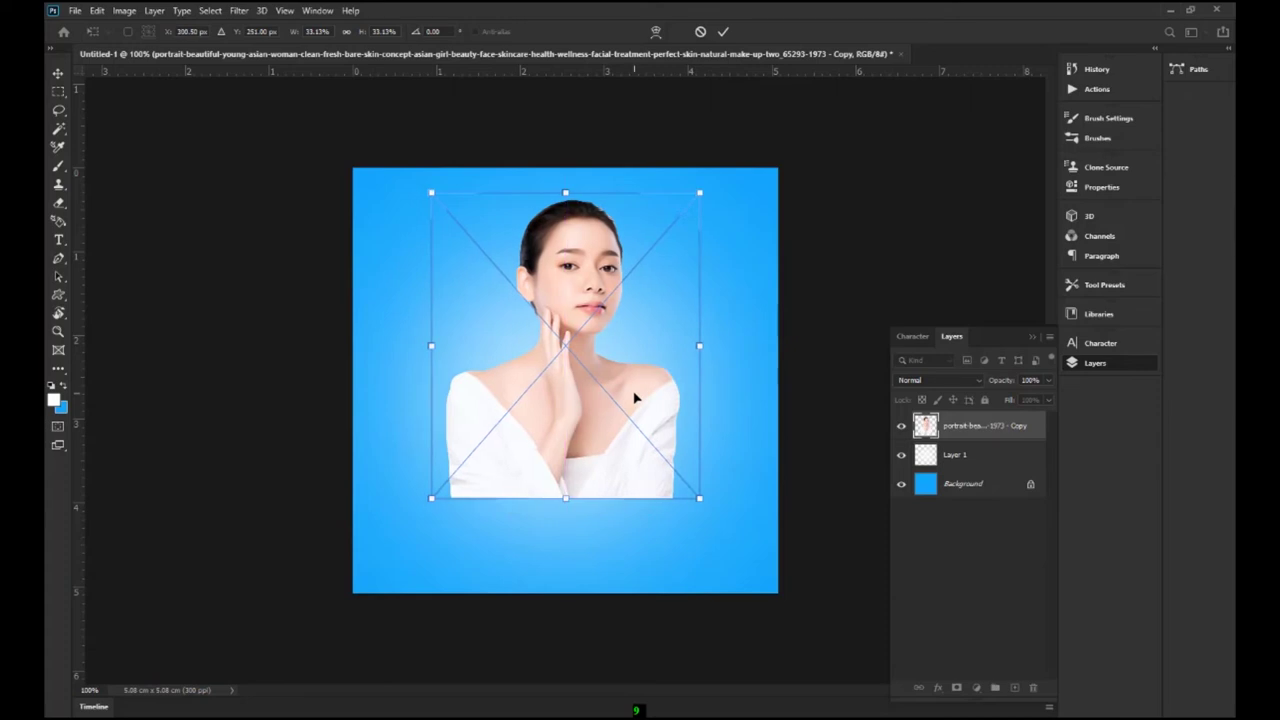
key("Return")
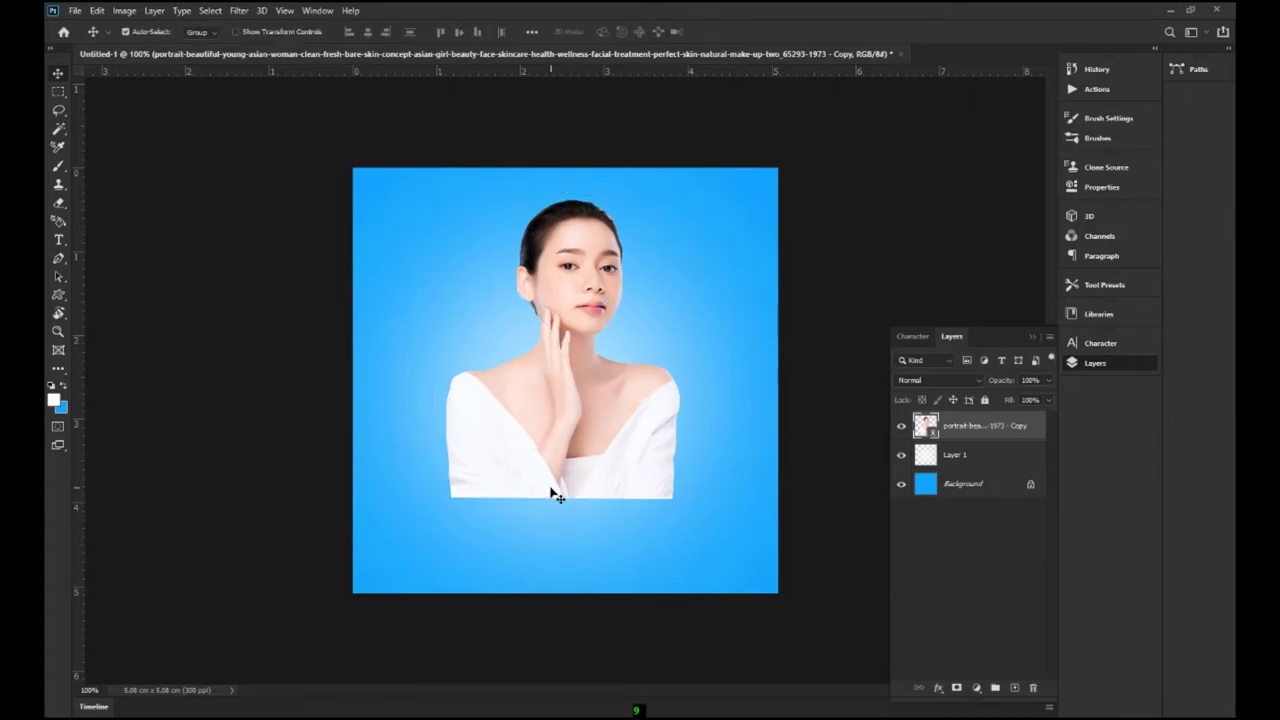
Step: Rasterize the portrait and try a 50 px feathered delete on the dress bottom, then undo it
key("m")
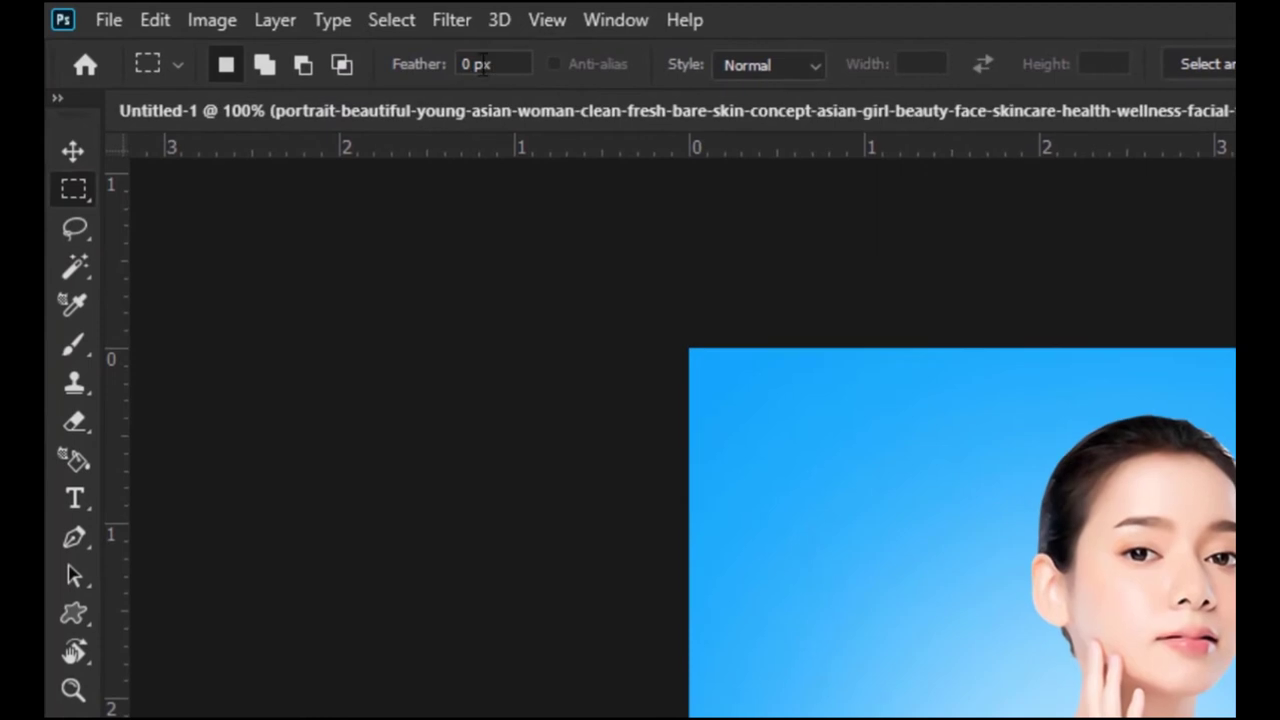
left_click(426, 57)
type("50")
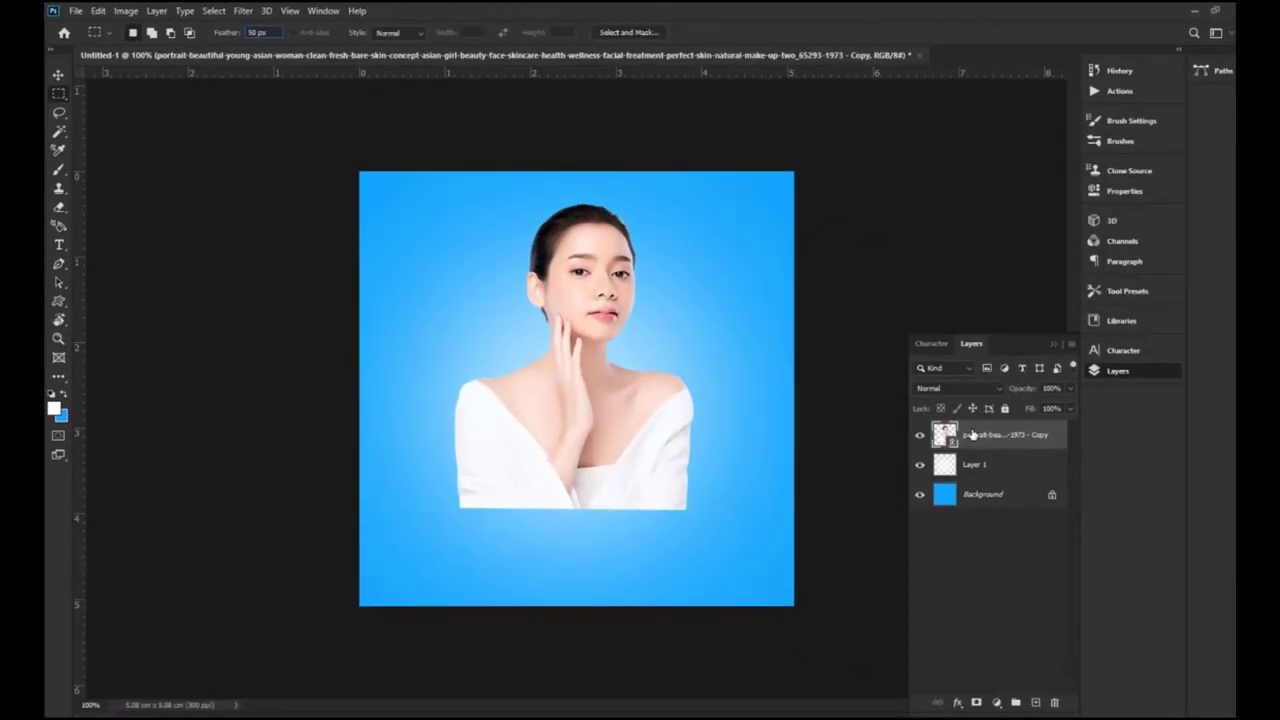
right_click(987, 433)
left_click(1031, 374)
left_click_drag(422, 493, 749, 560)
key("Left")
key("Left")
key("Left")
key("Left")
key("Left")
key("Left")
key("Delete")
key("Delete")
key("Delete")
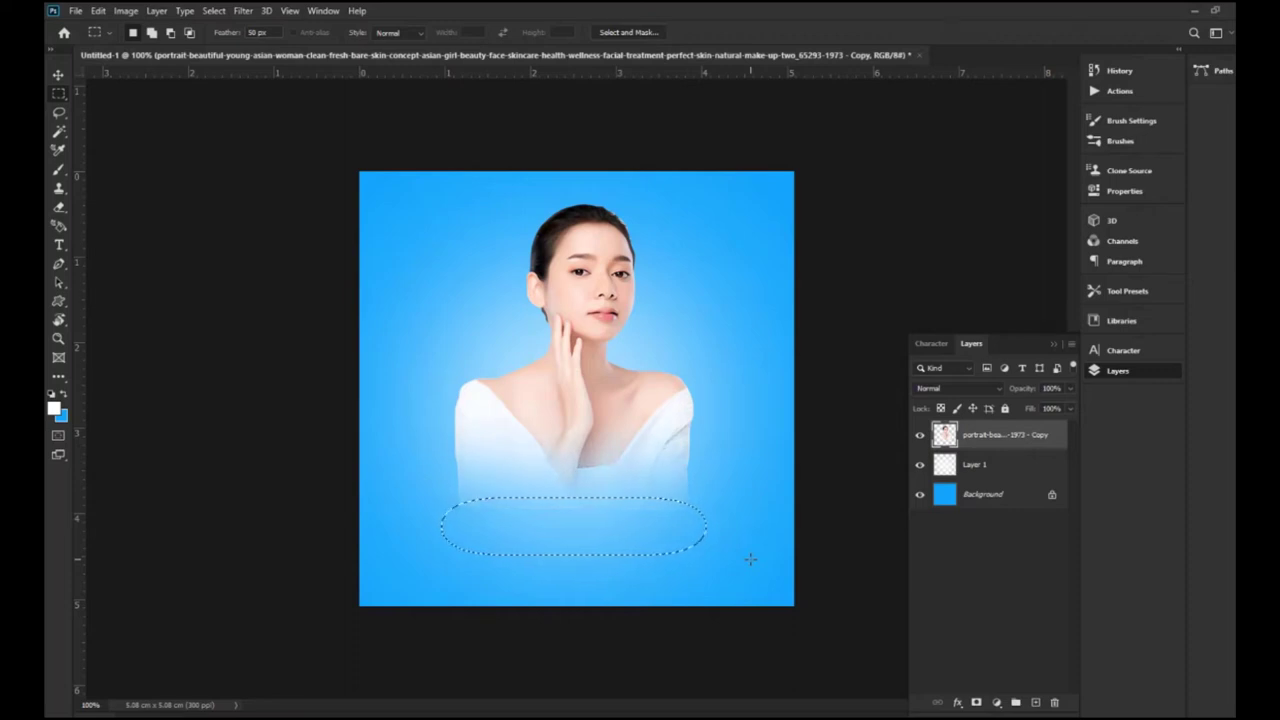
key("ctrl+z")
key("ctrl+z")
key("ctrl+z")
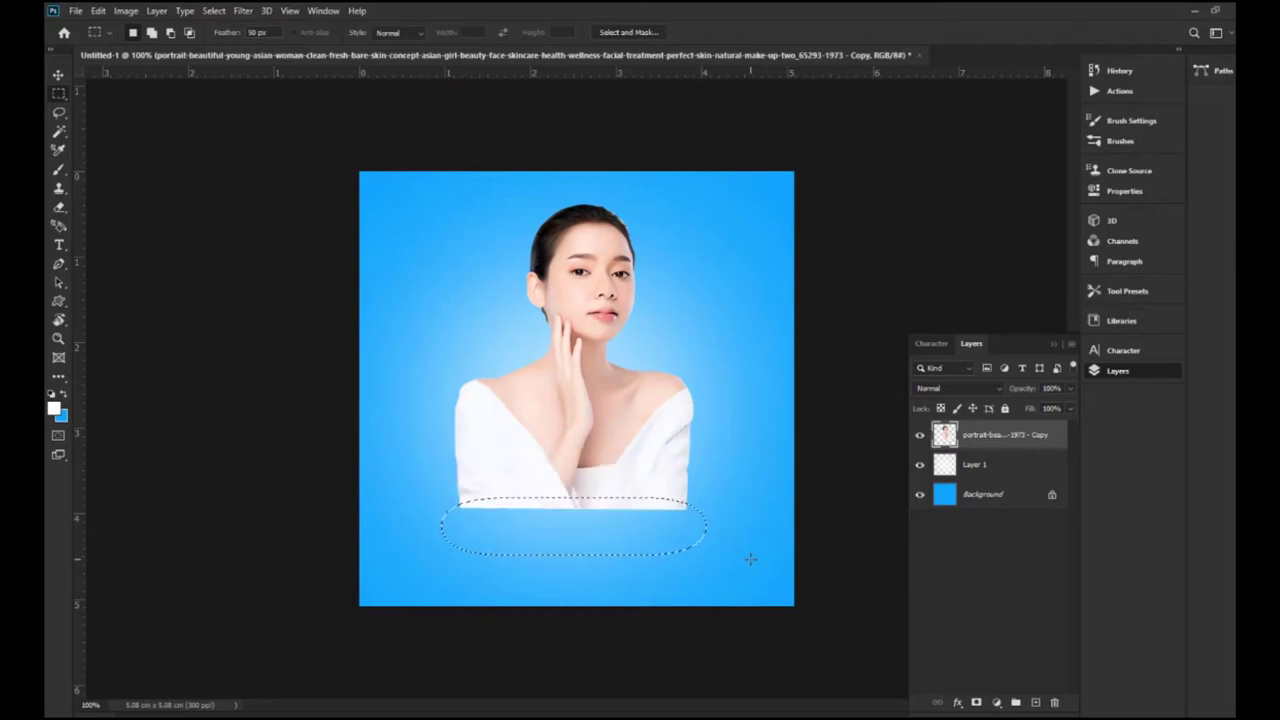
key("ctrl+d")
Step: Fade the bottom edge of the white top using an 80 px feathered selection and Delete
type("80")
left_click_drag(431, 487, 702, 549)
key("Right")
key("Right")
key("Right")
key("Right")
key("Right")
key("Right")
key("Right")
key("Right")
key("Right")
key("Right")
key("Delete")
key("Delete")
key("Delete")
key("Delete")
key("ctrl+d")
Step: Move the portrait down and to the left
key("v")
key("ctrl+minus")
key("ctrl+minus")
key("ctrl+plus")
left_click_drag(586, 385, 539, 434)
key("ctrl+plus")
key("ctrl+plus")
key("ctrl+minus")
key("ctrl+t")
Step: Enlarge the portrait to about 110% and commit it lower-left along the canvas bottom
left_click_drag(608, 576, 638, 605)
left_click_drag(385, 280, 357, 243)
left_click_drag(583, 455, 579, 461)
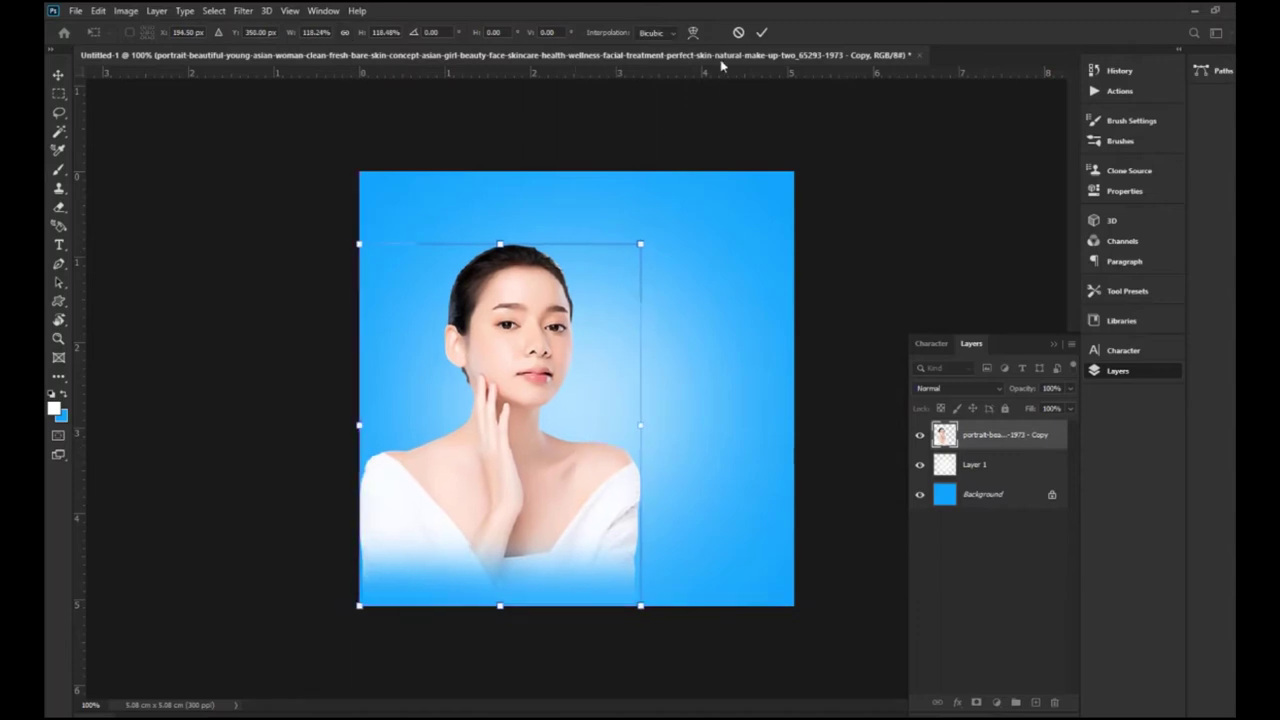
left_click(762, 33)
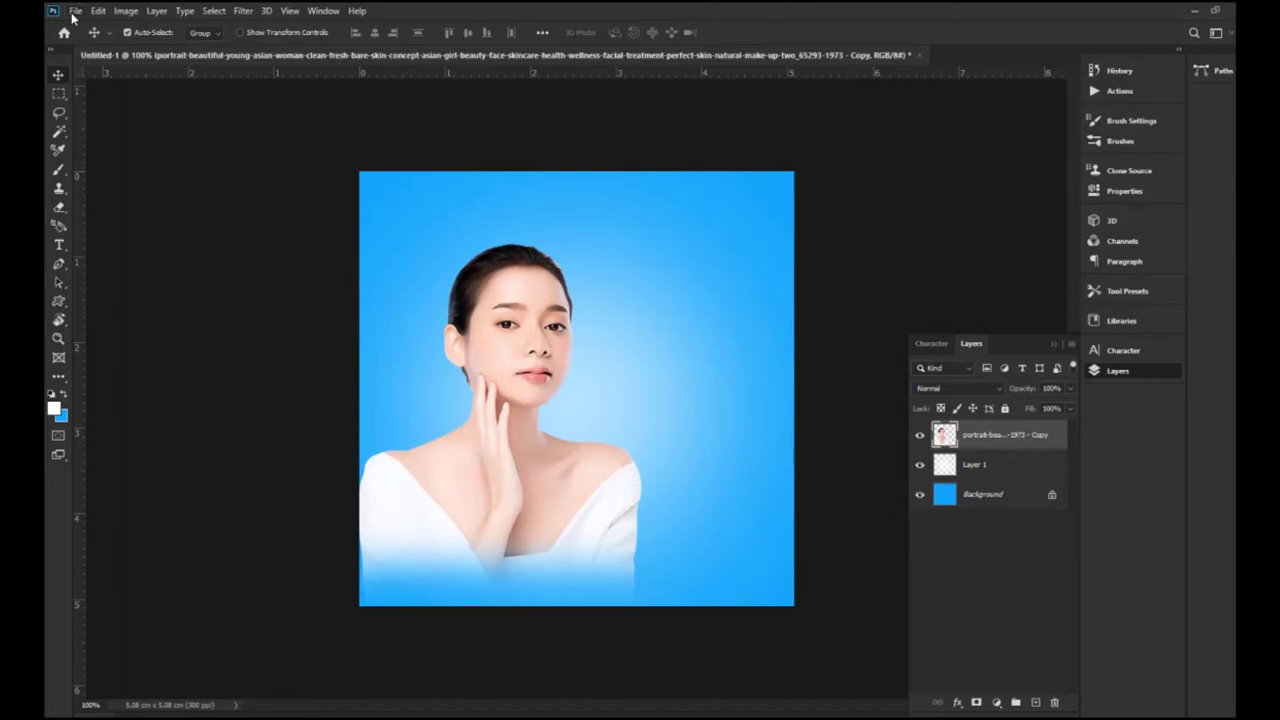
Step: Place the 728-01 product image as a linked layer and commit it
left_click(75, 11)
left_click(112, 252)
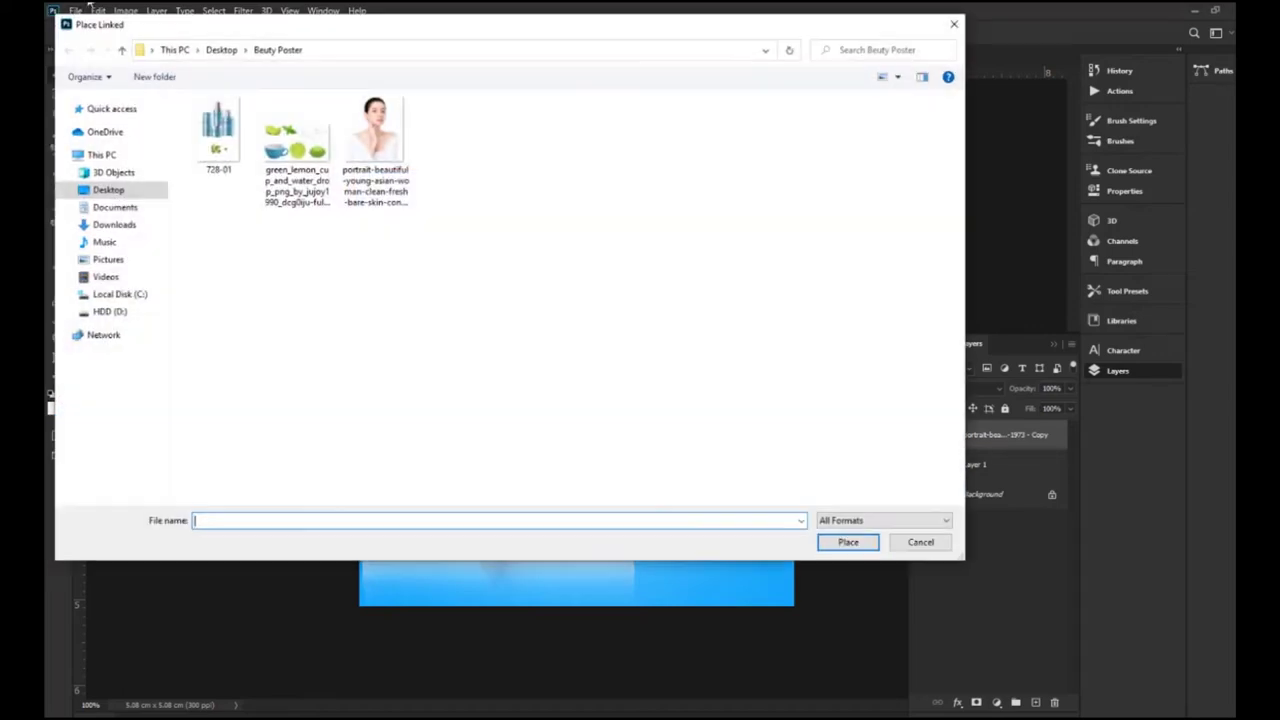
left_click(297, 150)
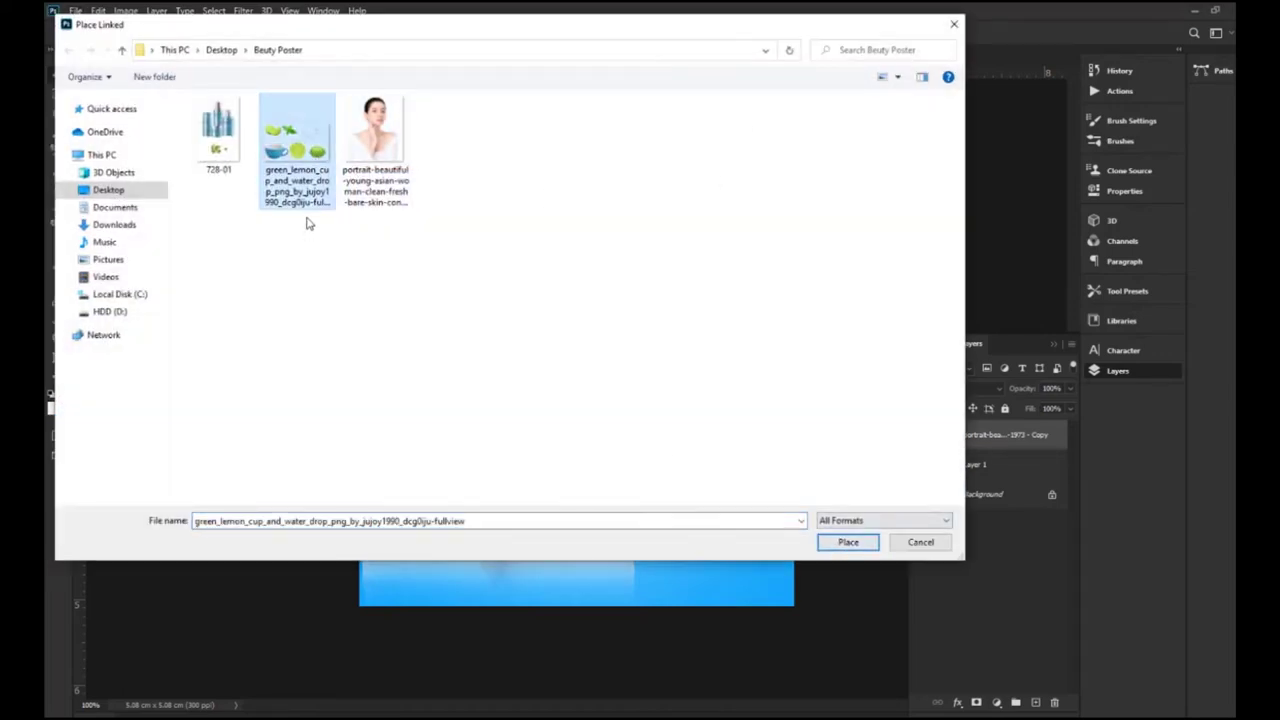
left_click(218, 130)
left_click(848, 542)
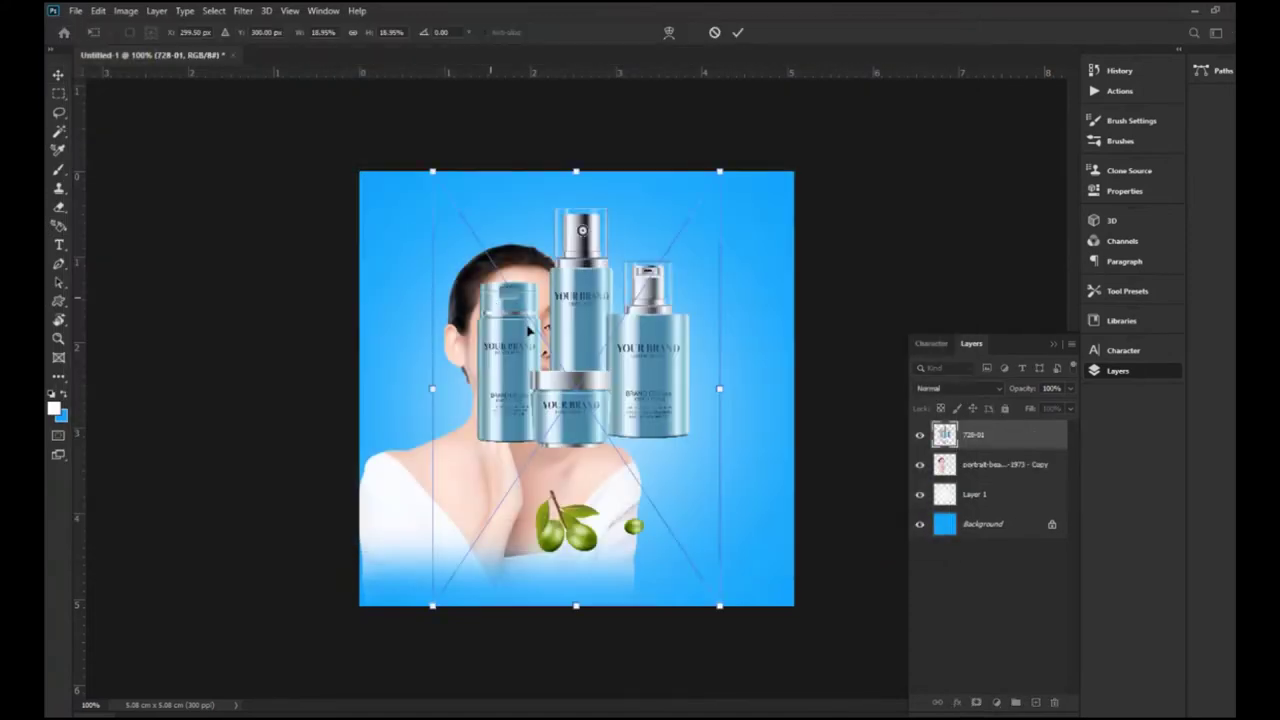
left_click(740, 34)
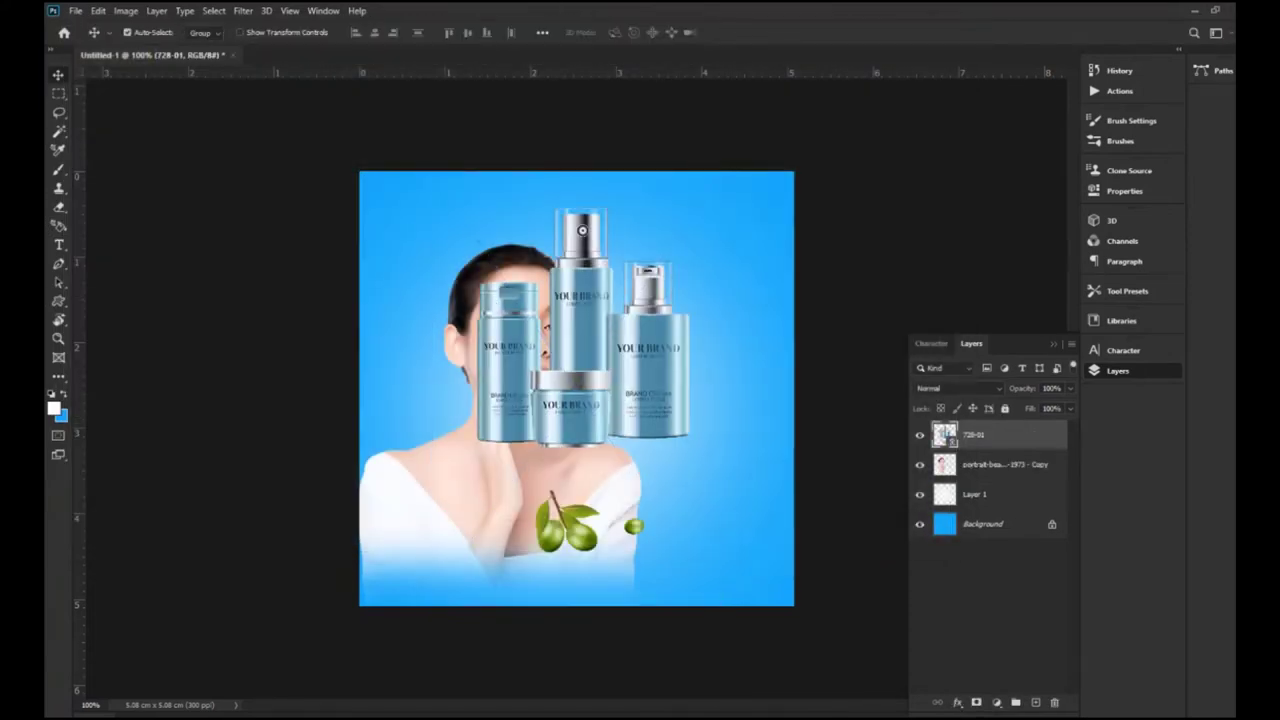
Step: Select the blue bottle group with a 0 px feather marquee and copy it to Layer 2
left_click(58, 93)
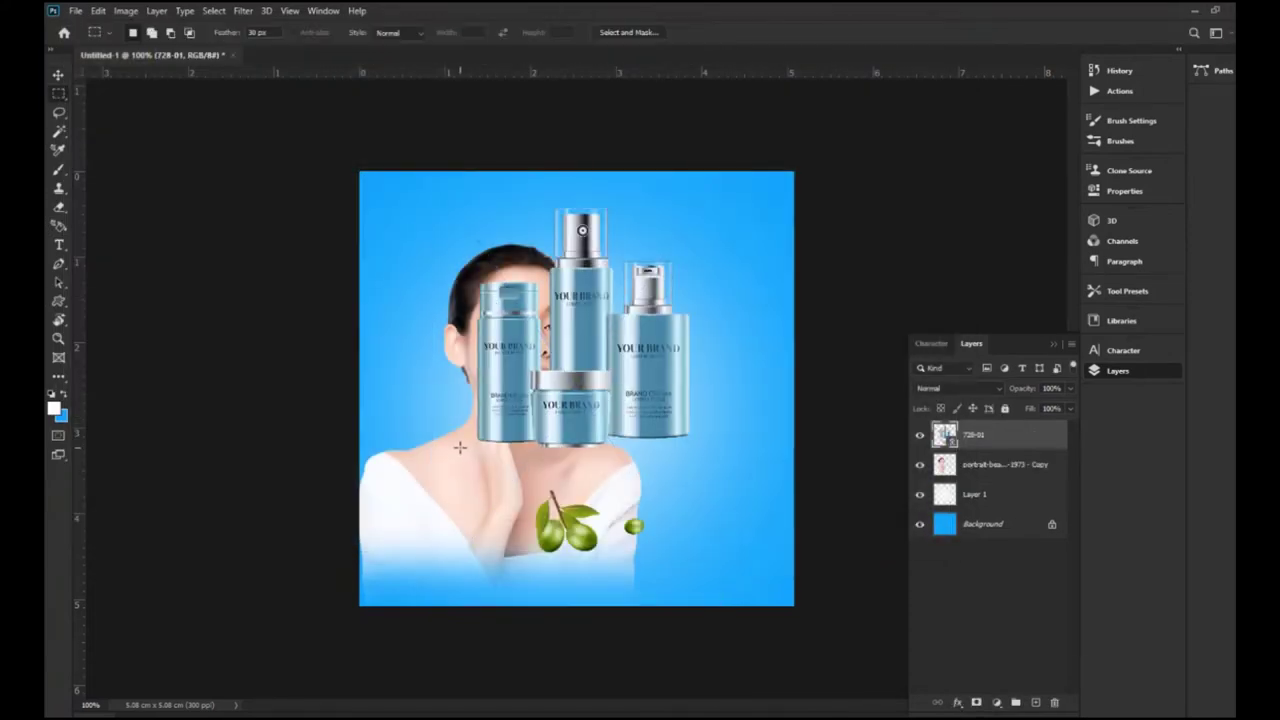
left_click_drag(466, 211, 696, 450)
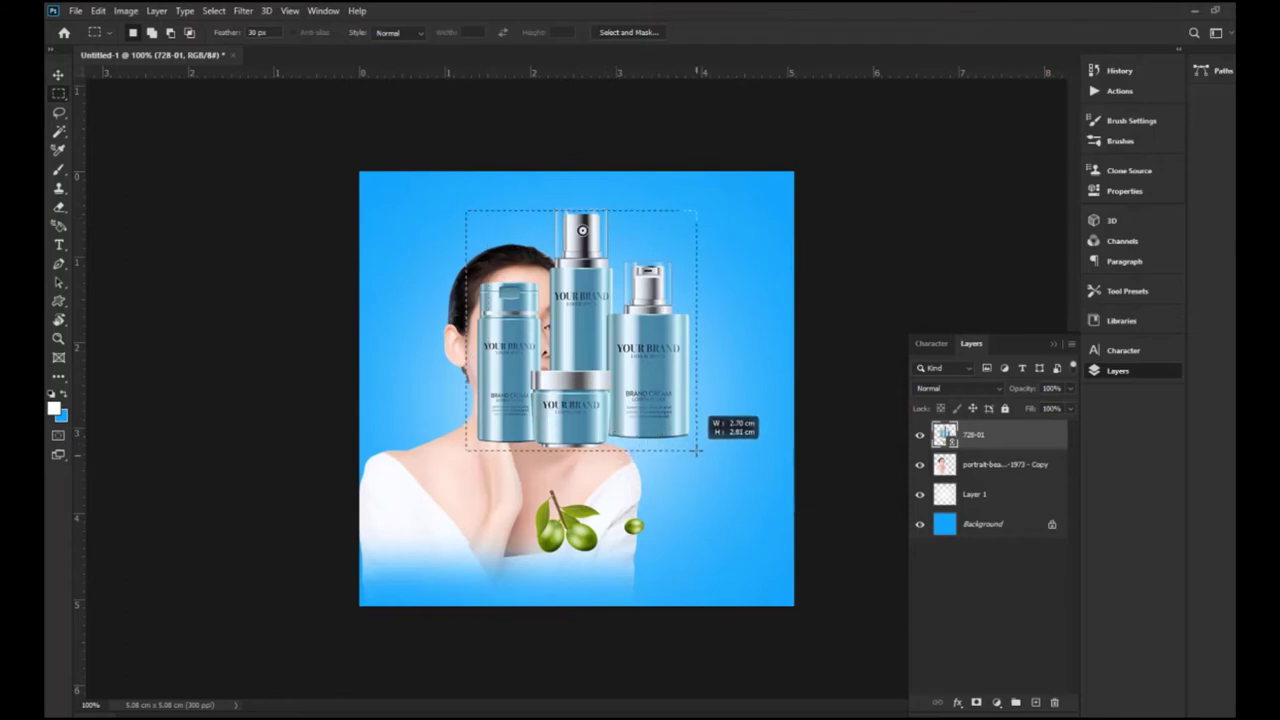
left_click_drag(696, 450, 694, 454)
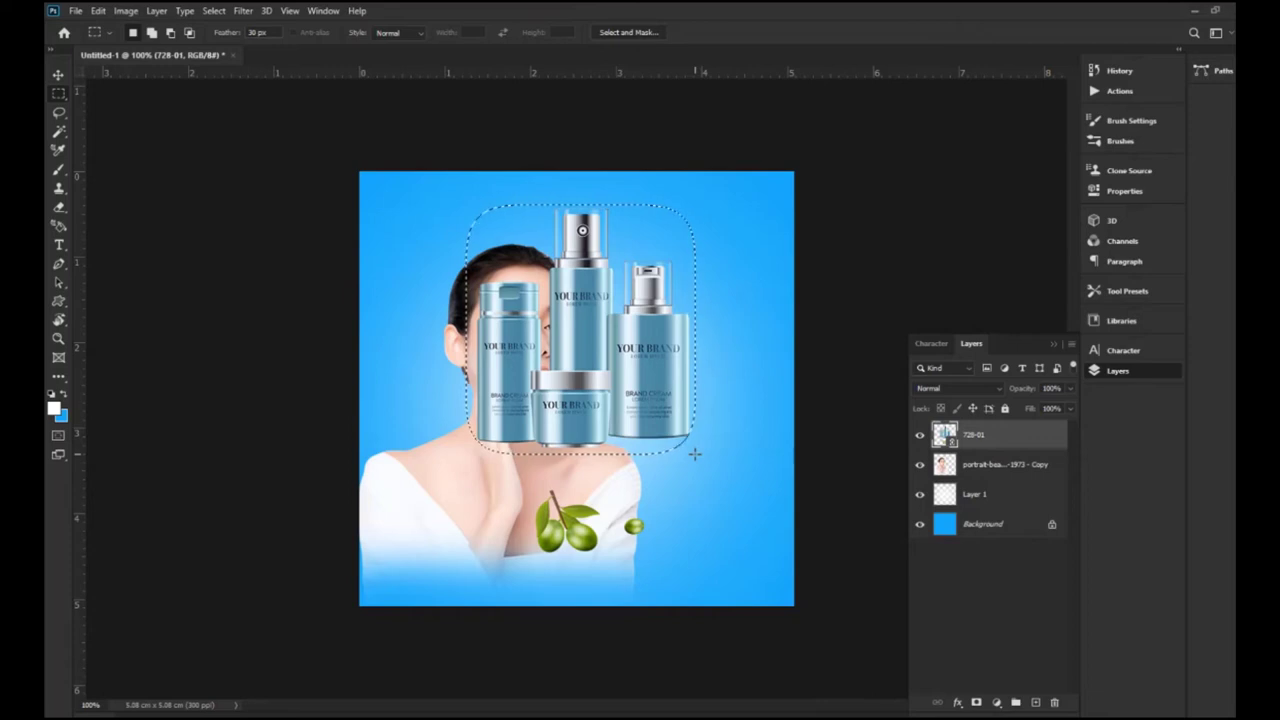
left_click(257, 32)
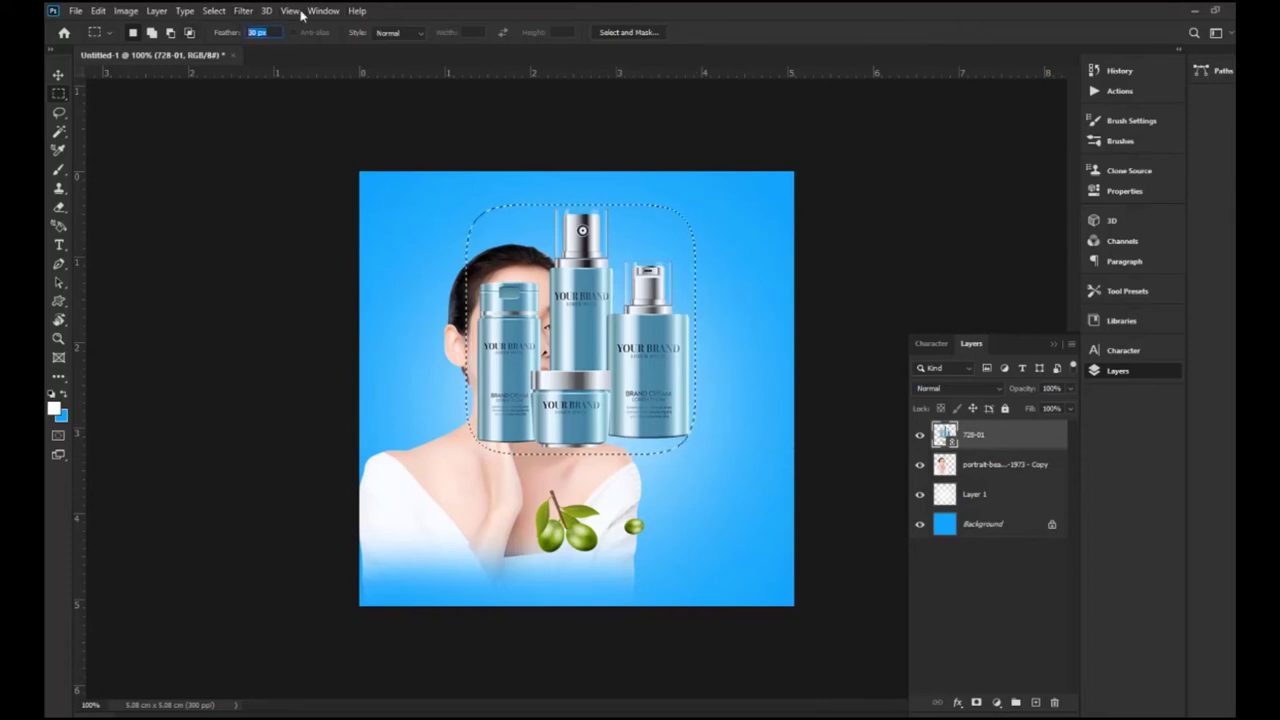
left_click(59, 75)
key("ctrl+d")
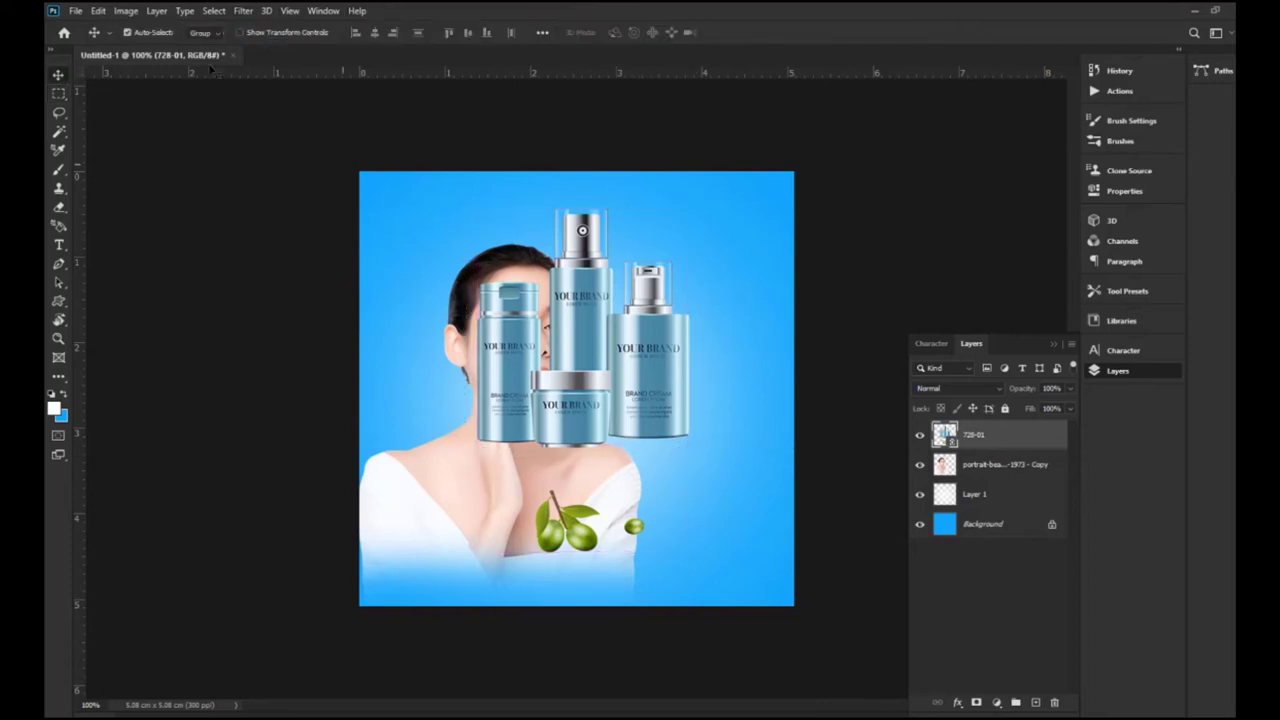
left_click(57, 94)
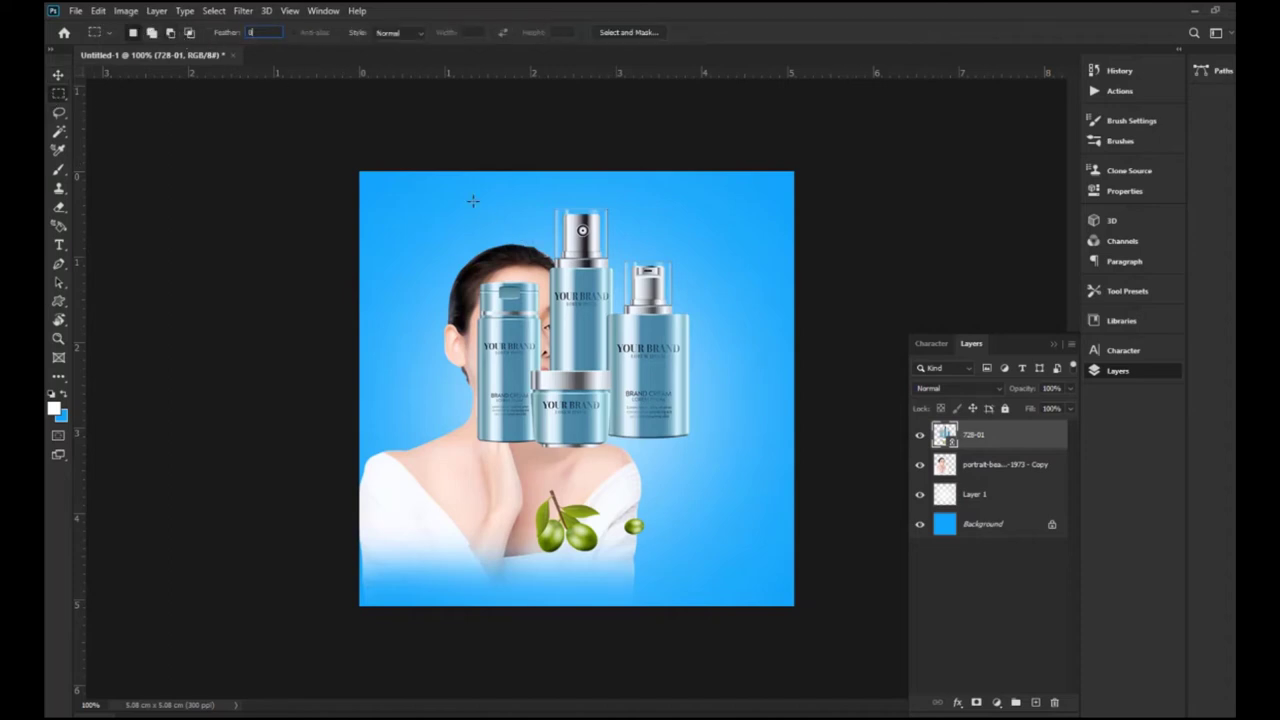
mouse_move(471, 204)
left_mouse_down()
mouse_move(694, 470)
mouse_move(697, 450)
left_mouse_up()
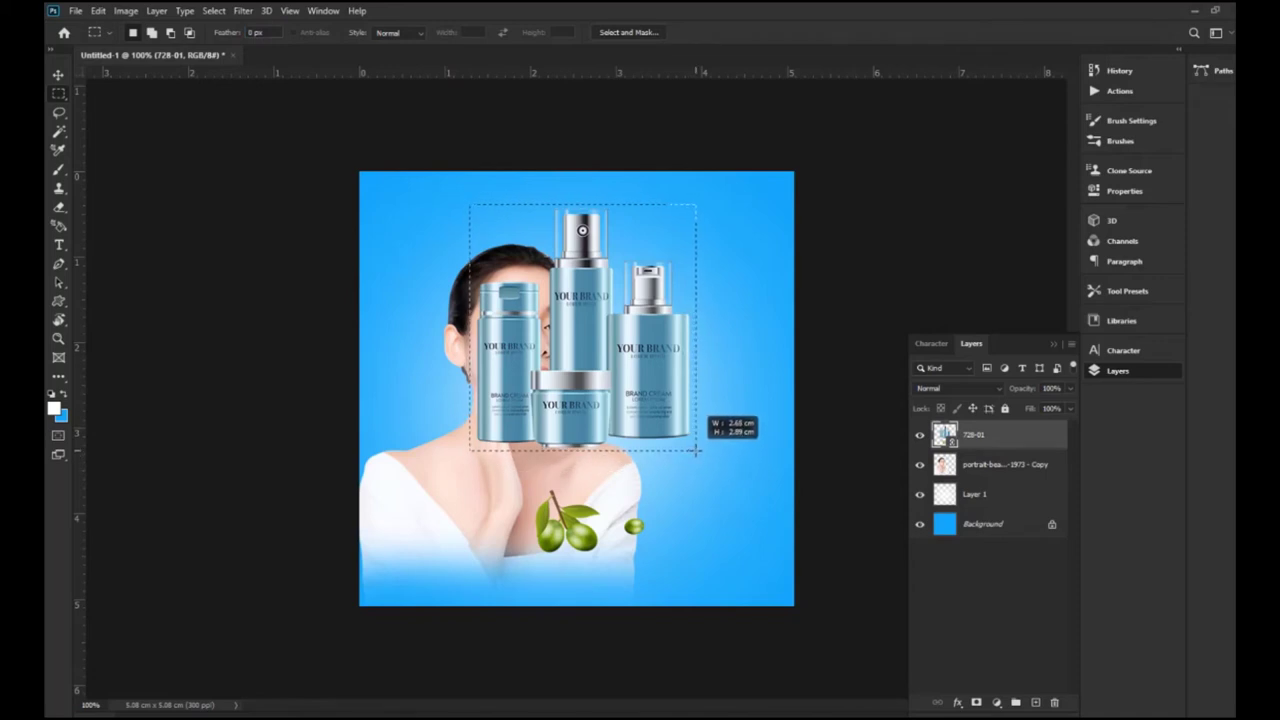
key("ctrl+j")
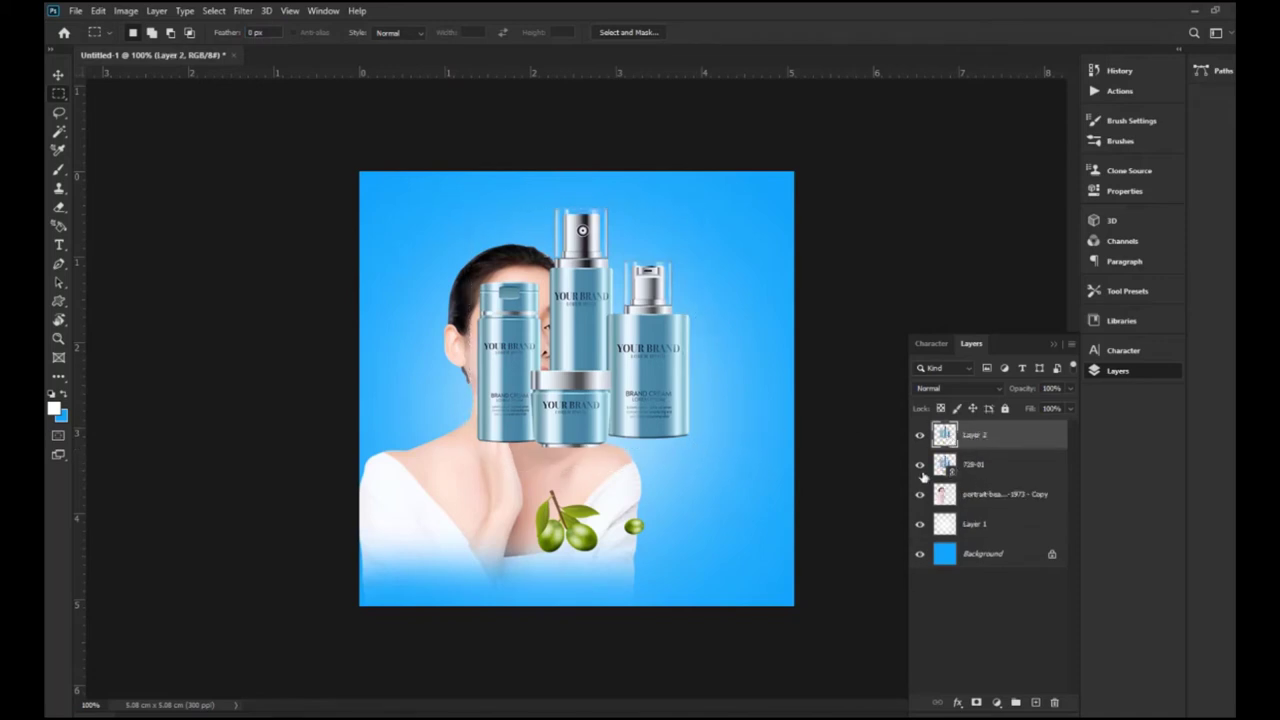
Step: Hide the 728-01 layer and move the copied bottles down to the lower right
left_click(920, 466)
left_click(56, 76)
left_click_drag(648, 360, 732, 514)
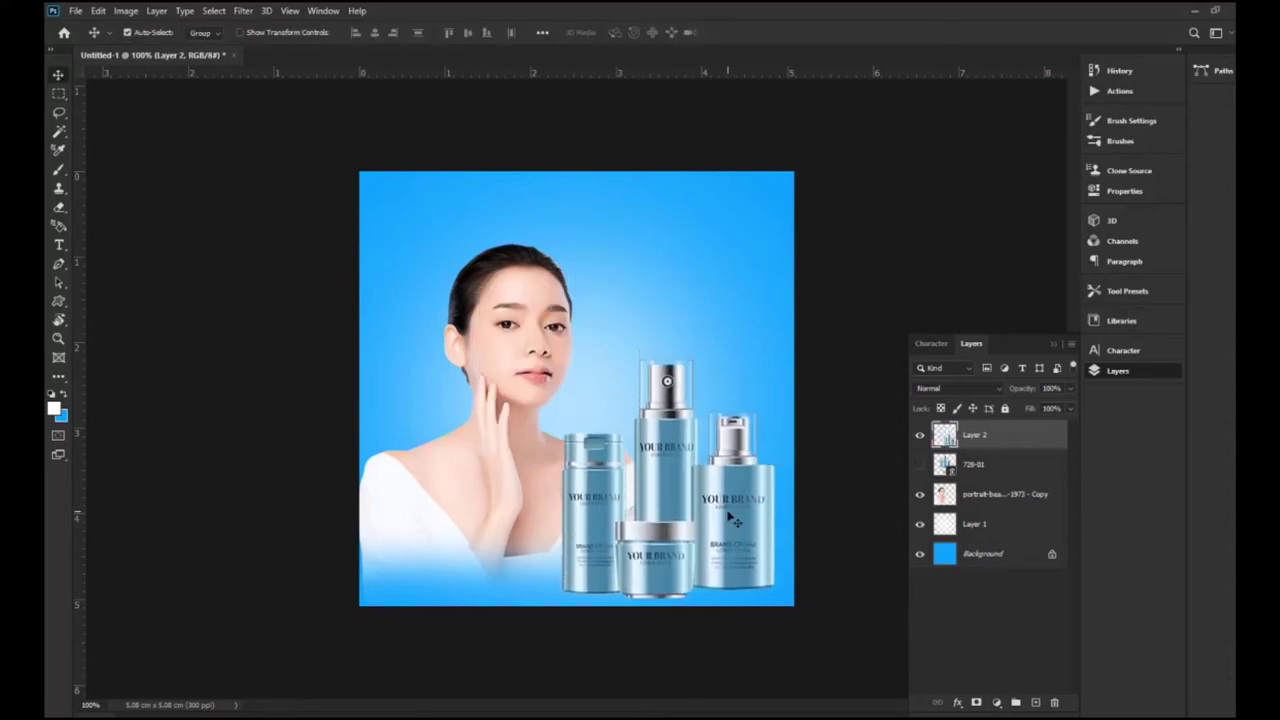
key("ctrl+minus")
key("ctrl+minus")
key("ctrl+plus")
key("ctrl+plus")
key("ctrl+plus")
key("ctrl+minus")
key("ctrl+plus")
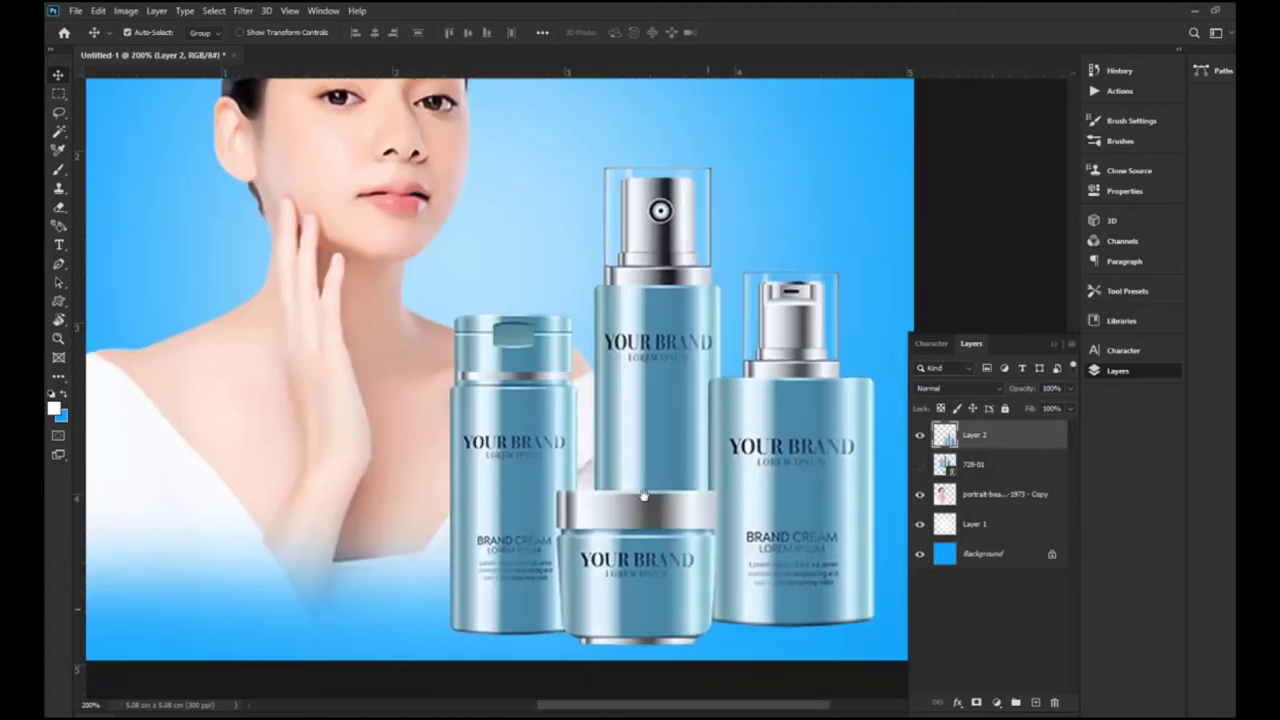
scroll(643, 496, "down", 4)
scroll(620, 470, "right", 3)
scroll(606, 434, "down", 1)
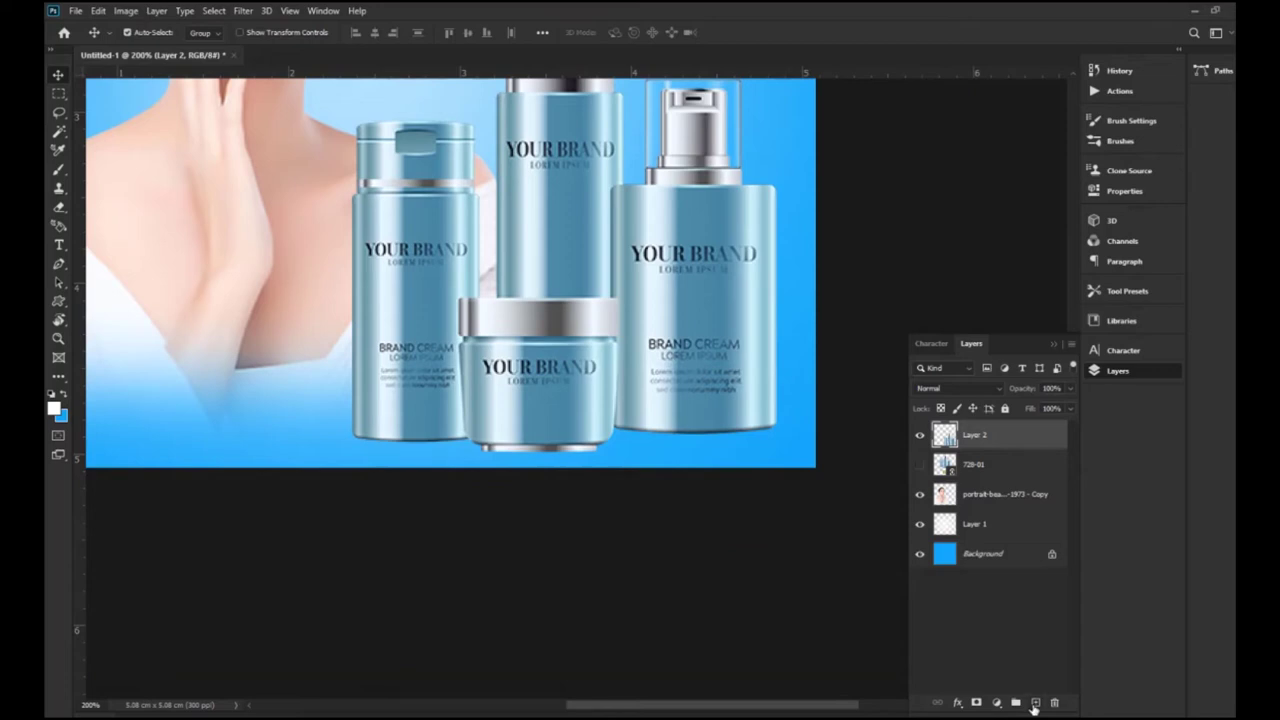
Step: Paint soft light over the cream jar on a new layer placed beneath the bottles
left_click(1035, 703)
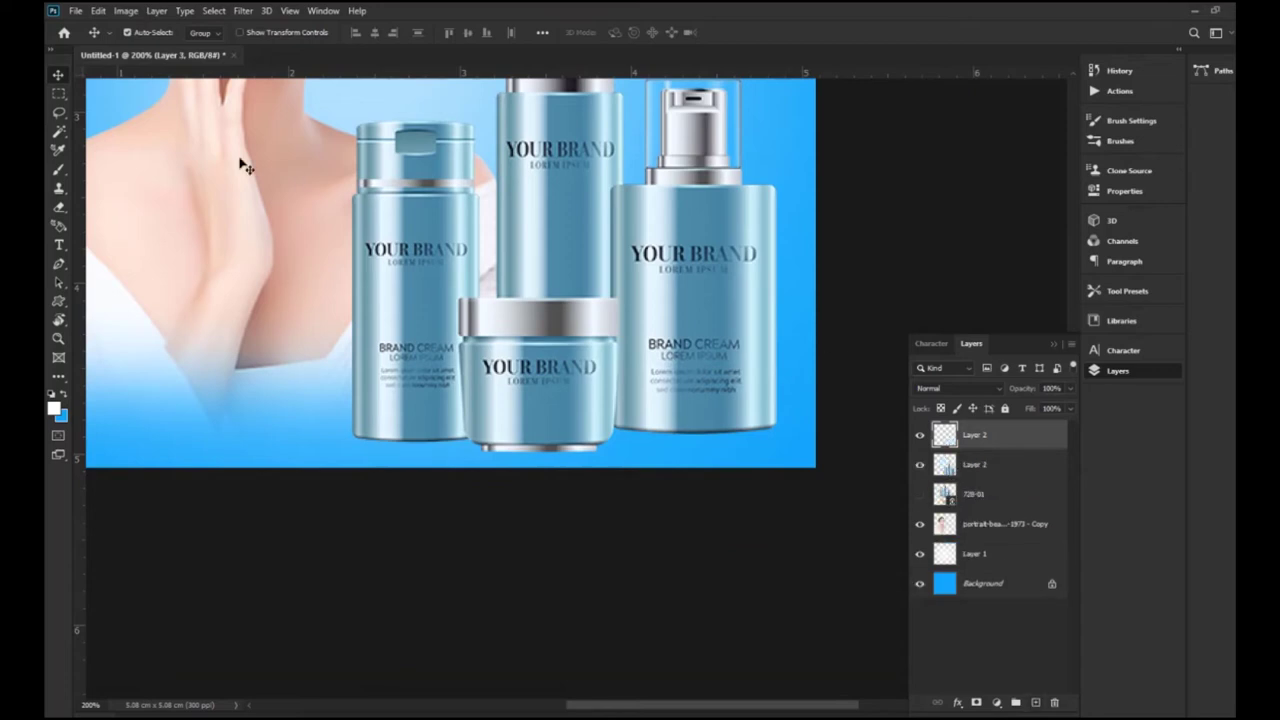
left_click(58, 170)
key("bracketleft")
key("bracketleft")
key("bracketleft")
mouse_move(585, 423)
left_mouse_down()
mouse_move(571, 429)
mouse_move(640, 410)
left_mouse_up()
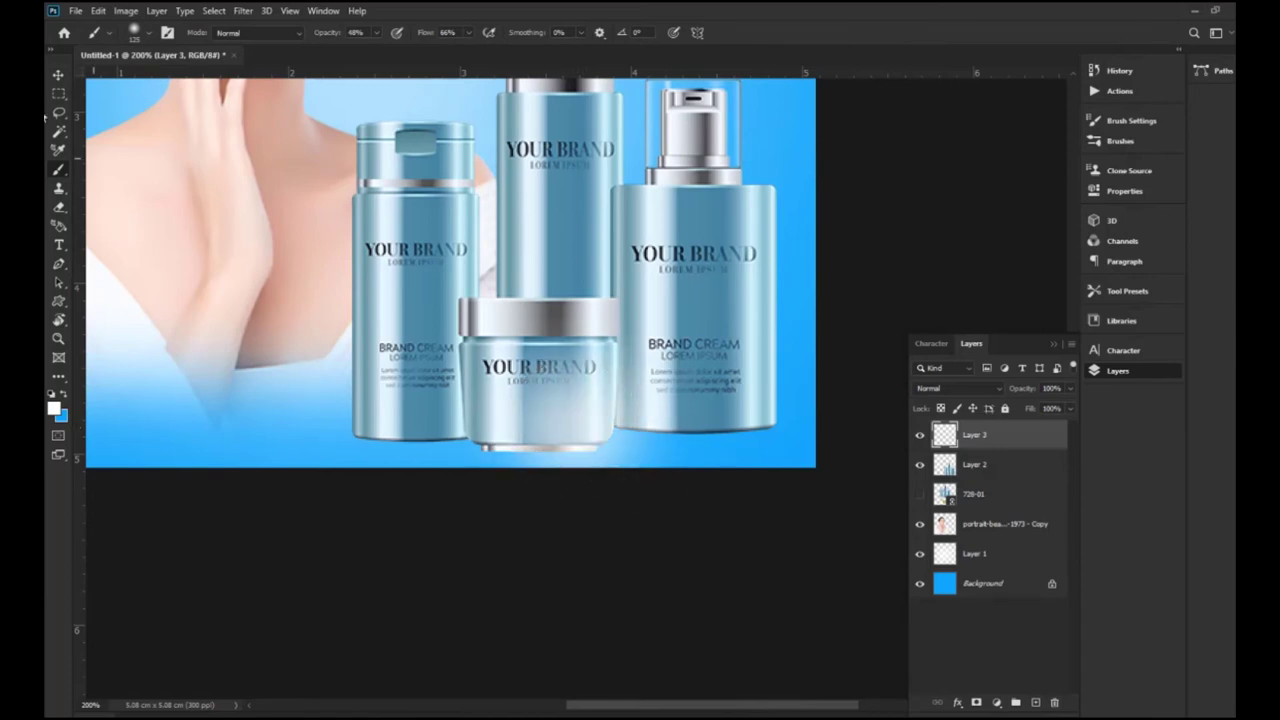
left_click(58, 76)
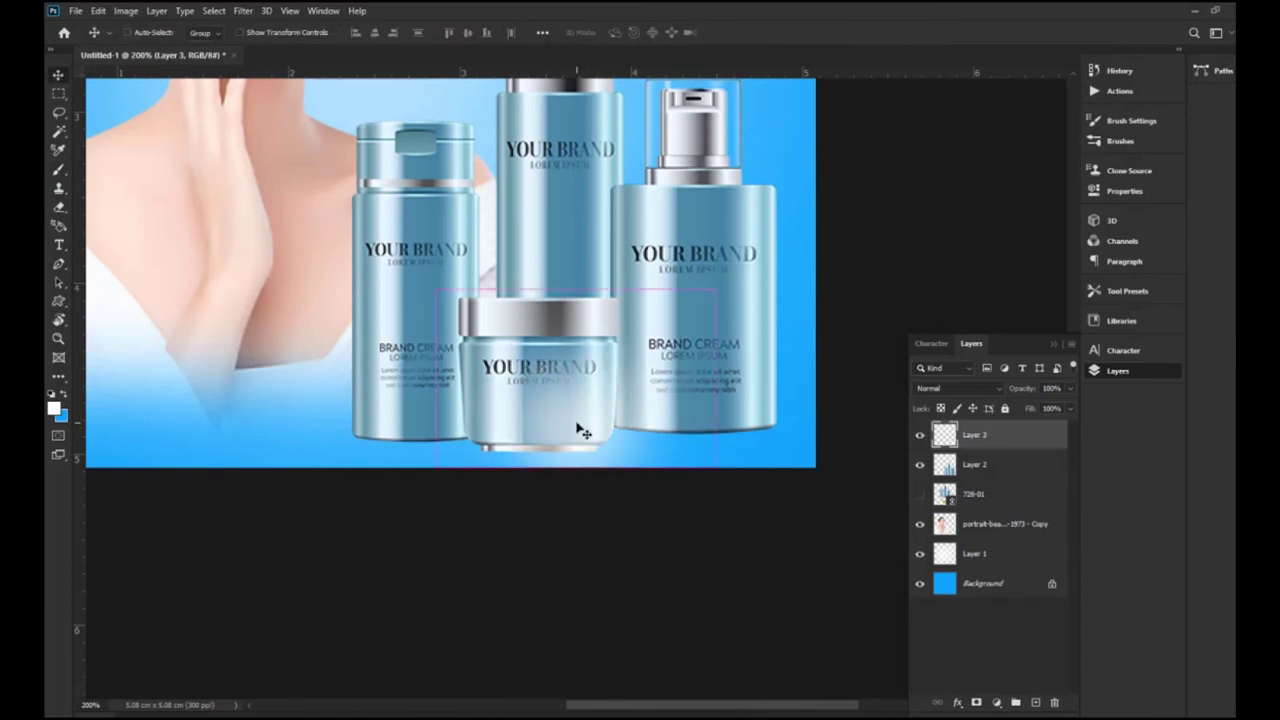
key("ctrl+bracketleft")
Step: Stretch the light layer wider to both sides and commit the transform
key("ctrl+t")
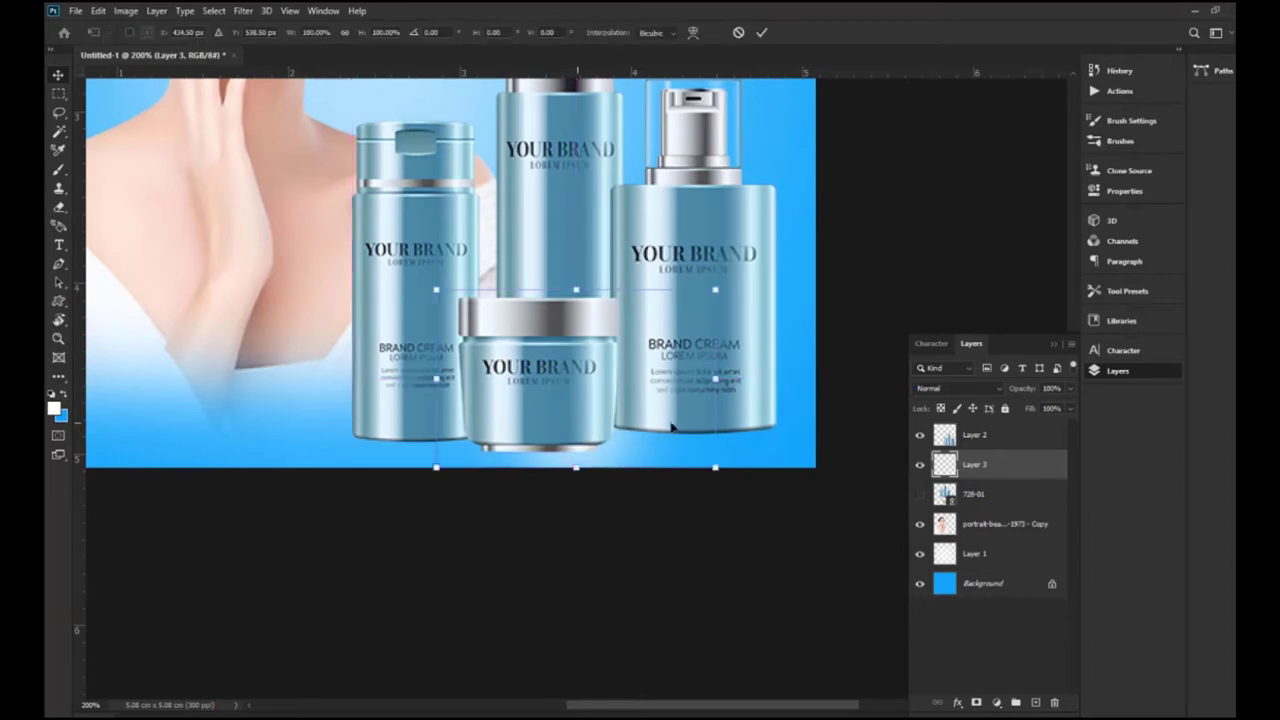
left_click_drag(777, 378, 891, 377)
left_click_drag(436, 378, 182, 380)
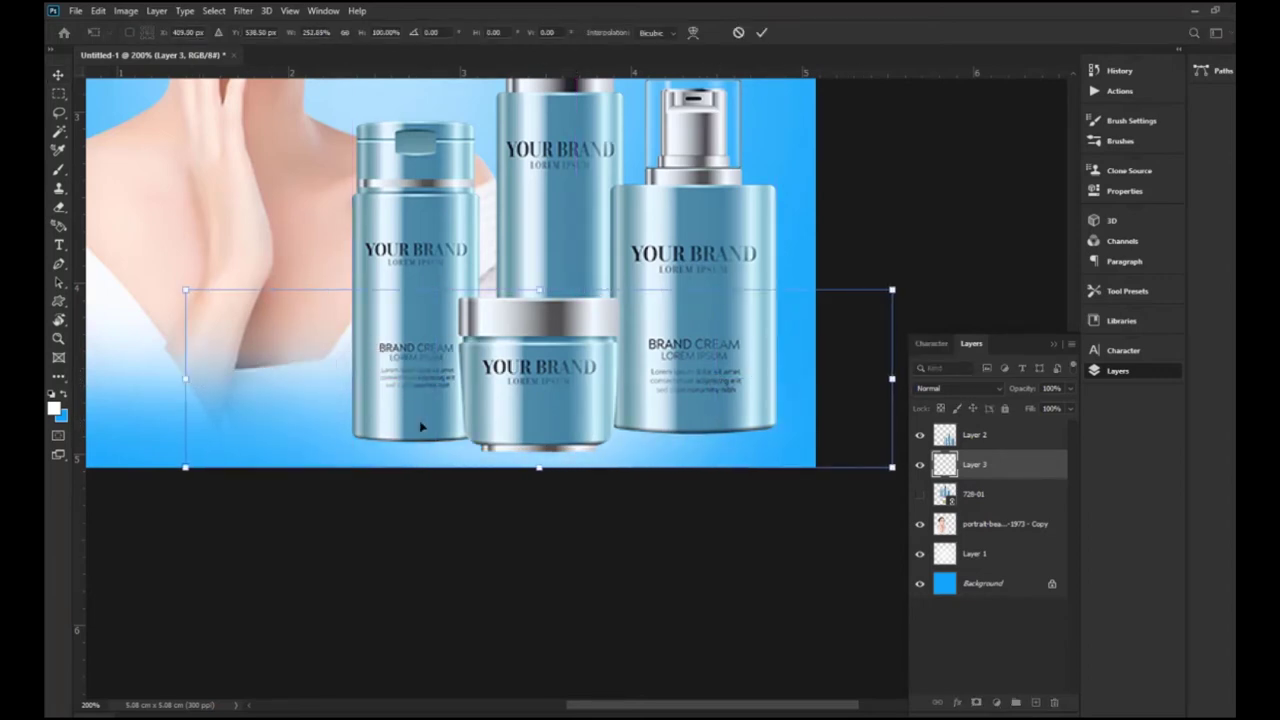
key("ctrl+minus")
key("ctrl+minus")
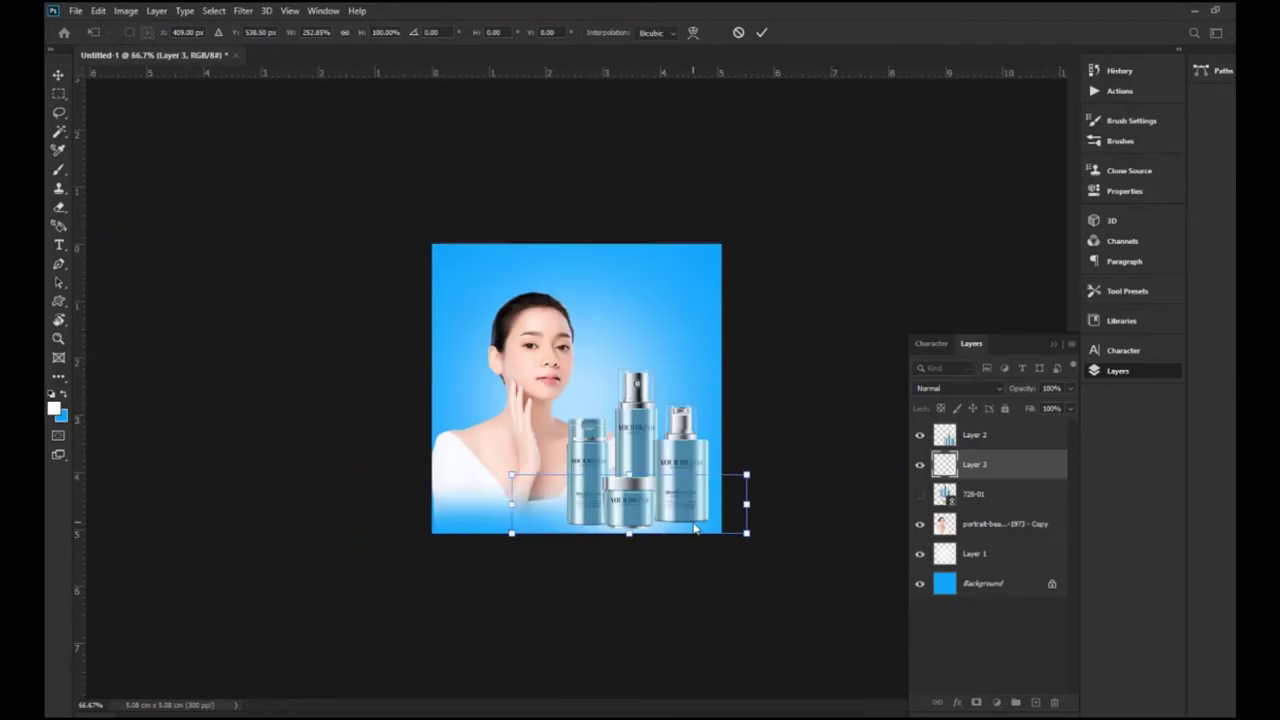
key("alt+space")
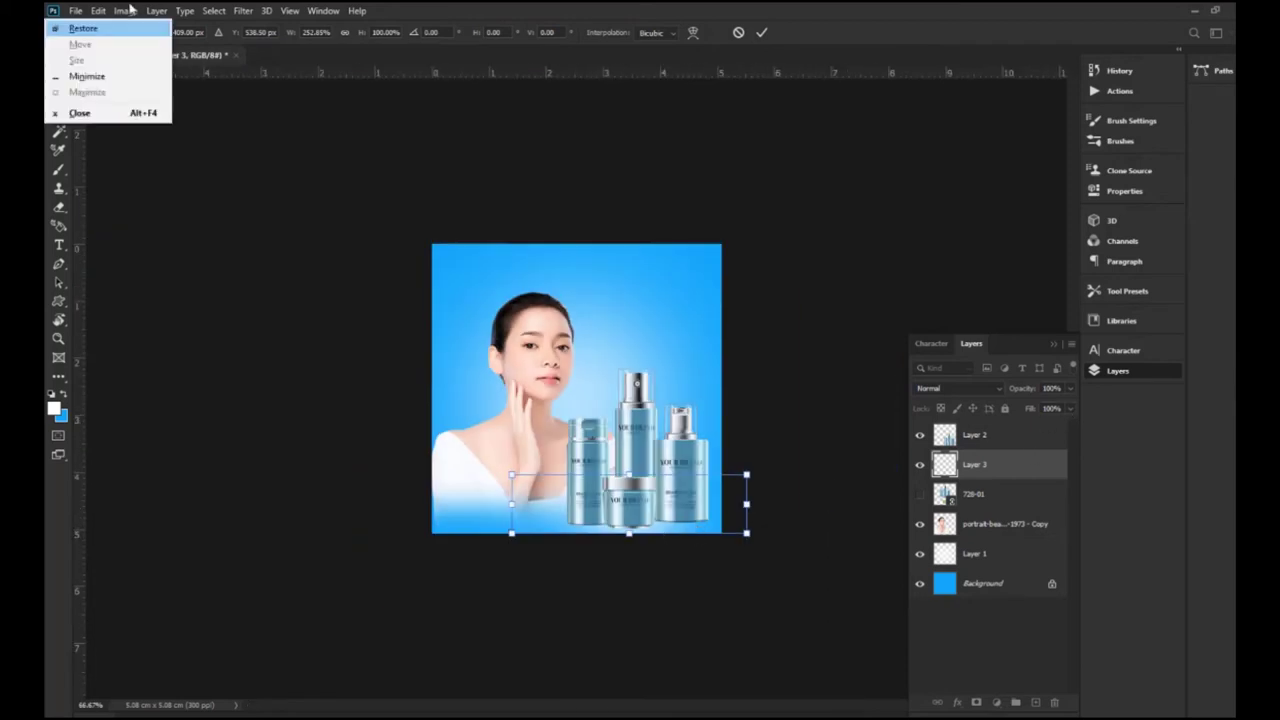
key("Escape")
key("Return")
left_click(700, 519)
scroll(650, 540, "up", 3)
scroll(663, 549, "up", 2)
key("ctrl+1")
left_click(696, 601)
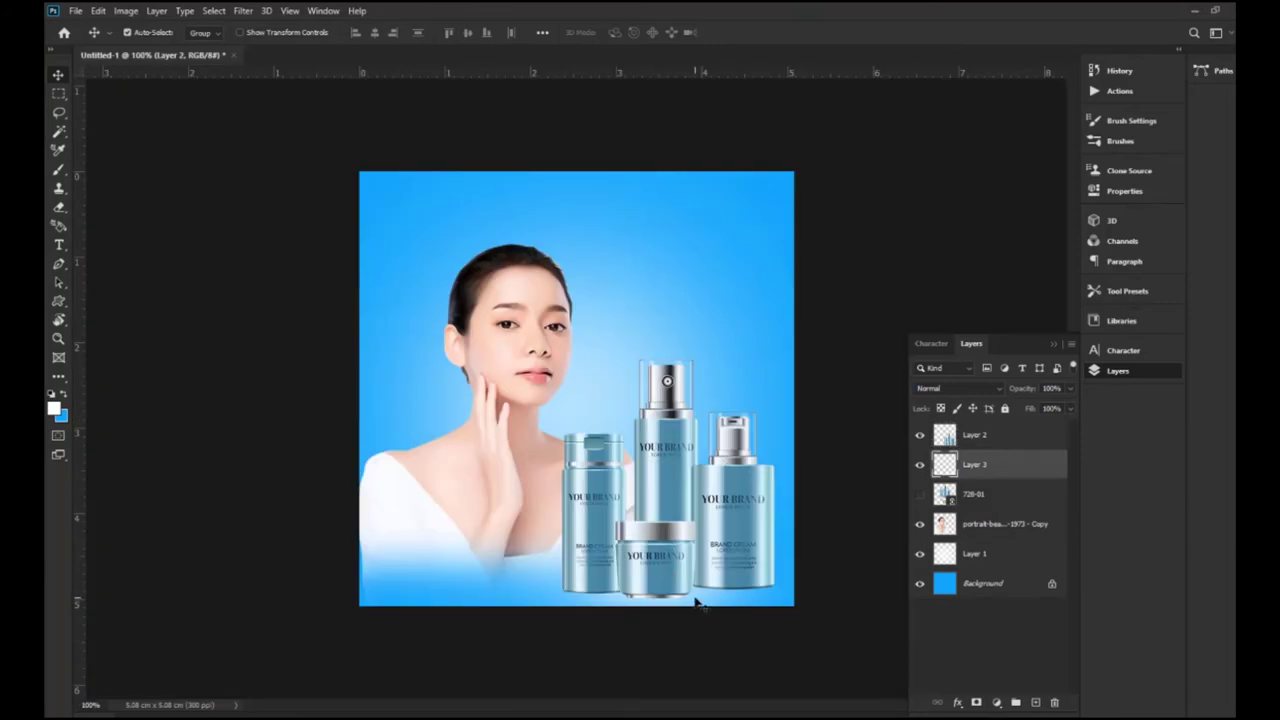
Step: Replace the light layer with a new layer and set the foreground colour to black (000000)
key("Delete")
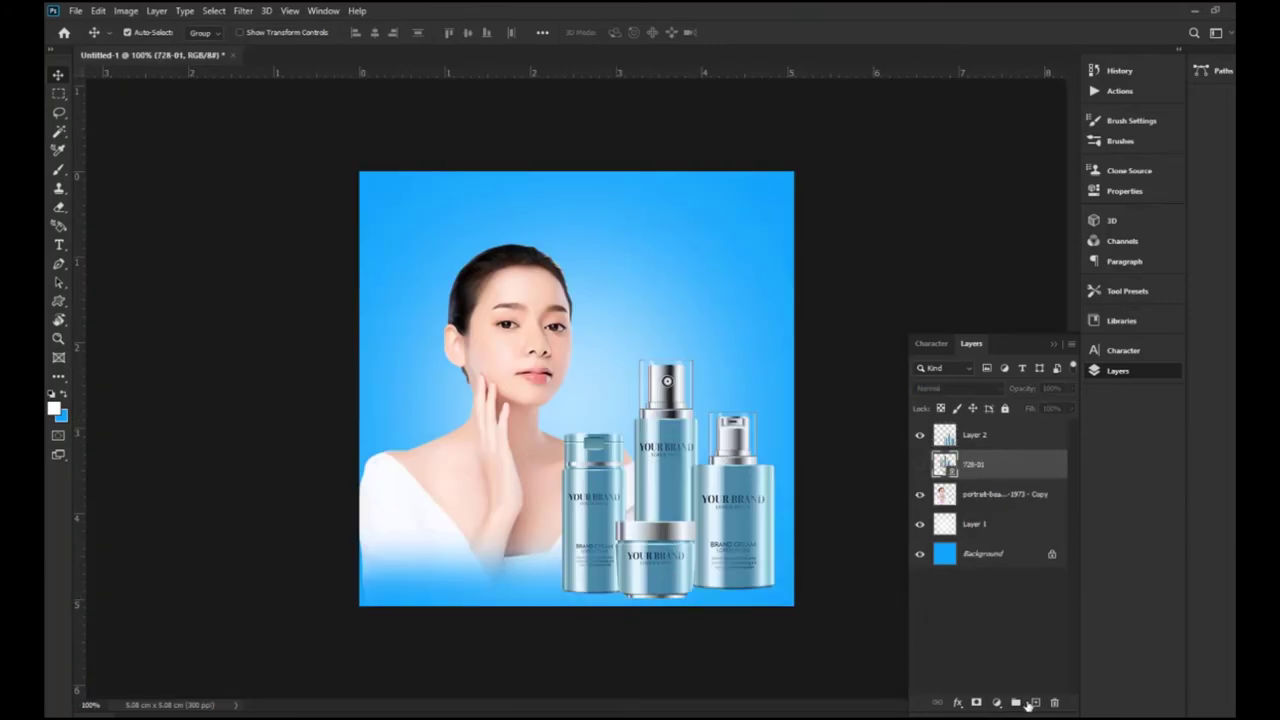
left_click(1033, 702)
left_click(54, 407)
type("000000")
left_click(1051, 246)
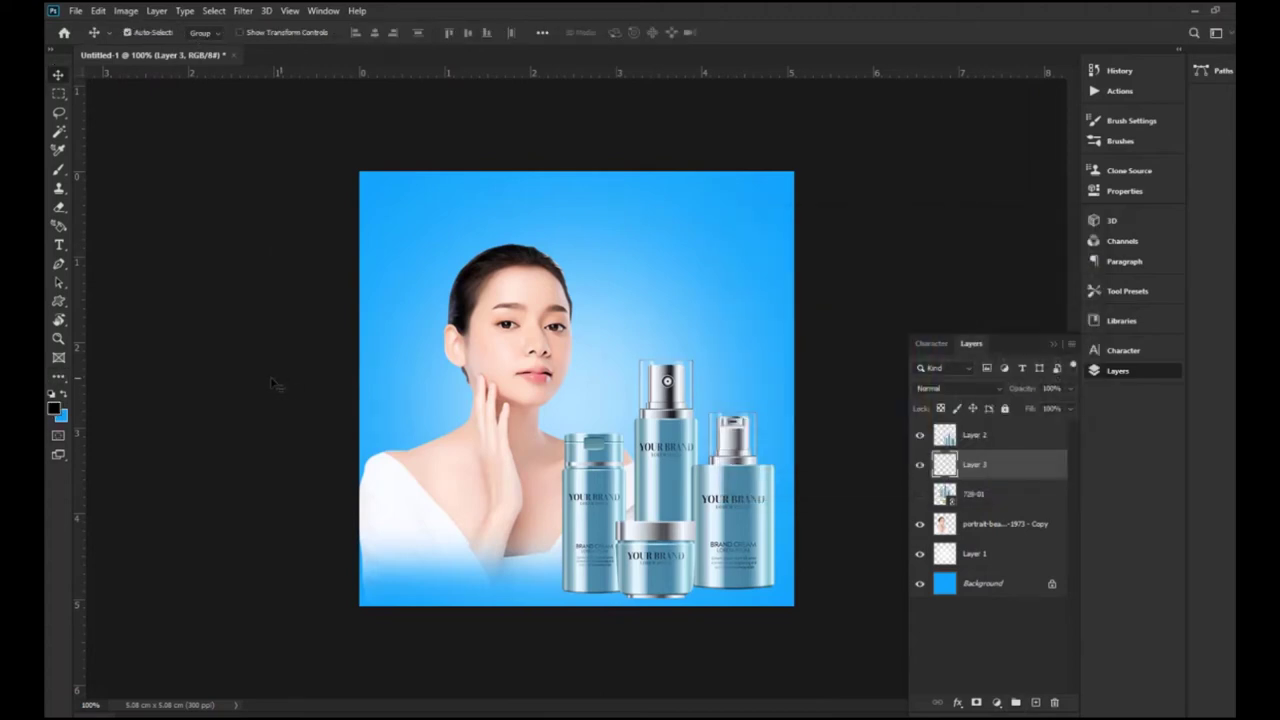
left_click(58, 171)
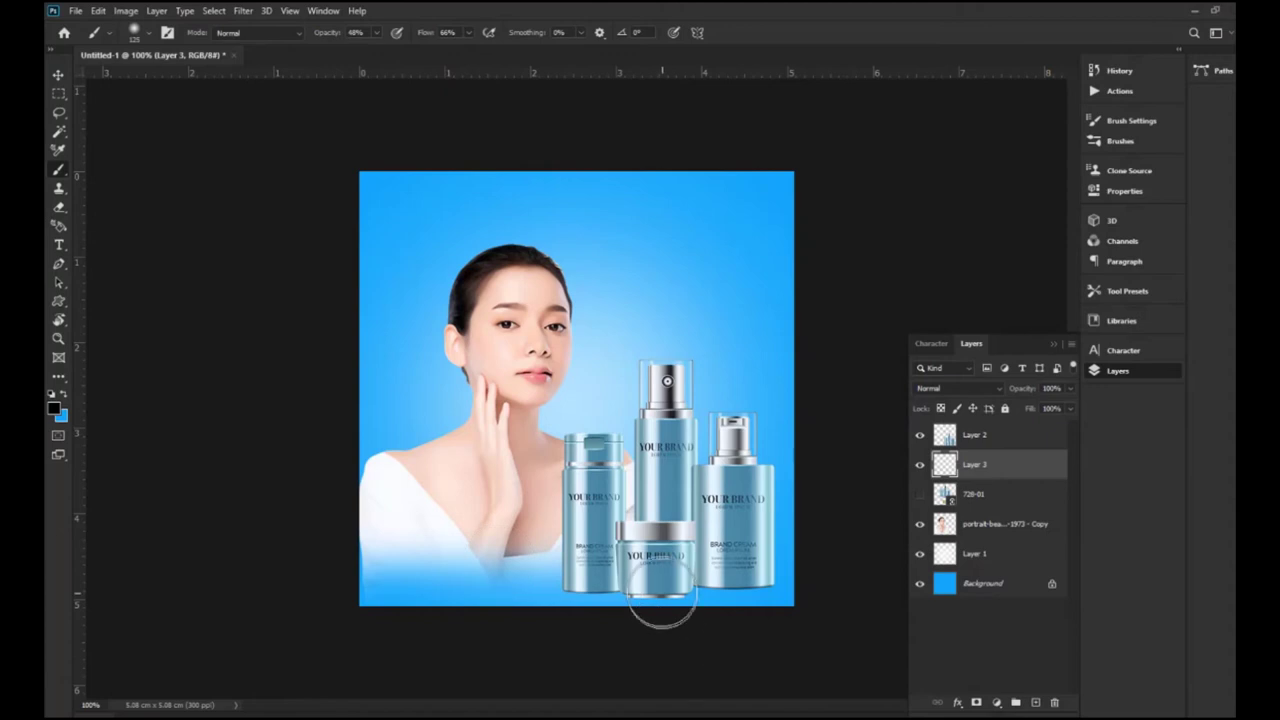
Step: Stretch Layer 3 to about 274% width beneath the bottles and commit
left_click(58, 76)
key("ctrl+t")
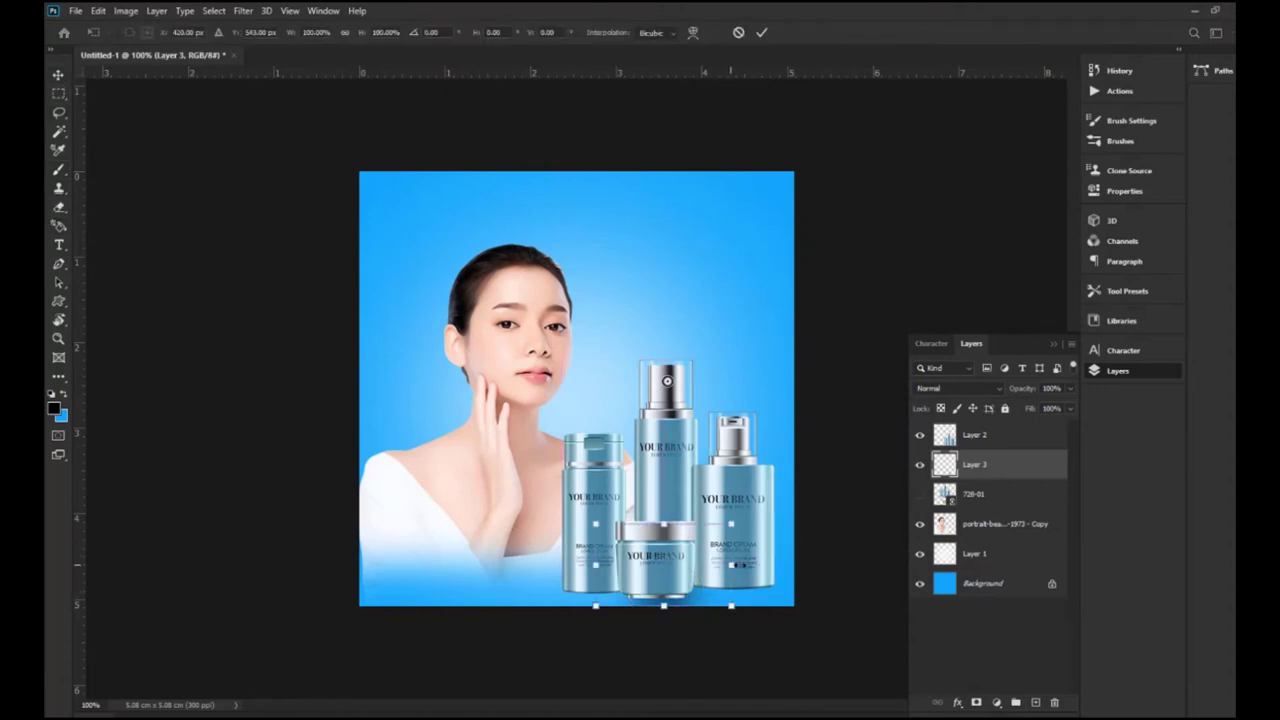
left_click_drag(731, 564, 823, 564)
left_click_drag(595, 564, 500, 564)
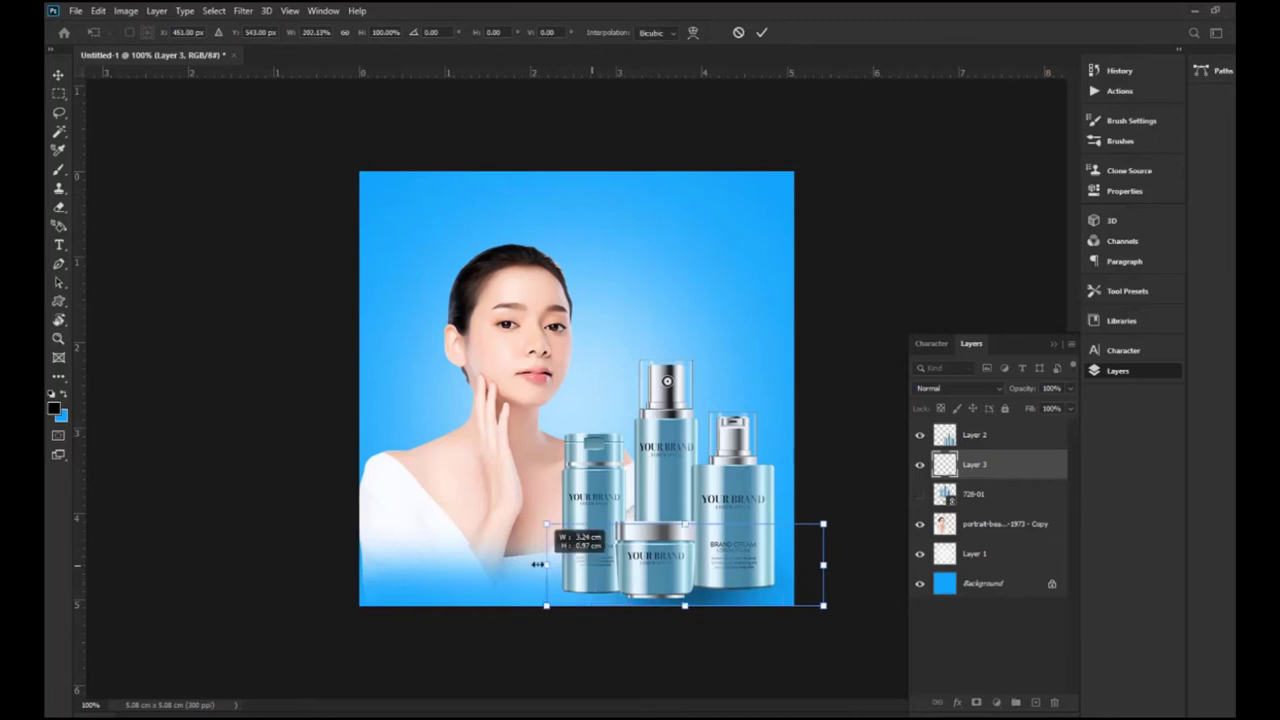
left_click_drag(823, 564, 874, 564)
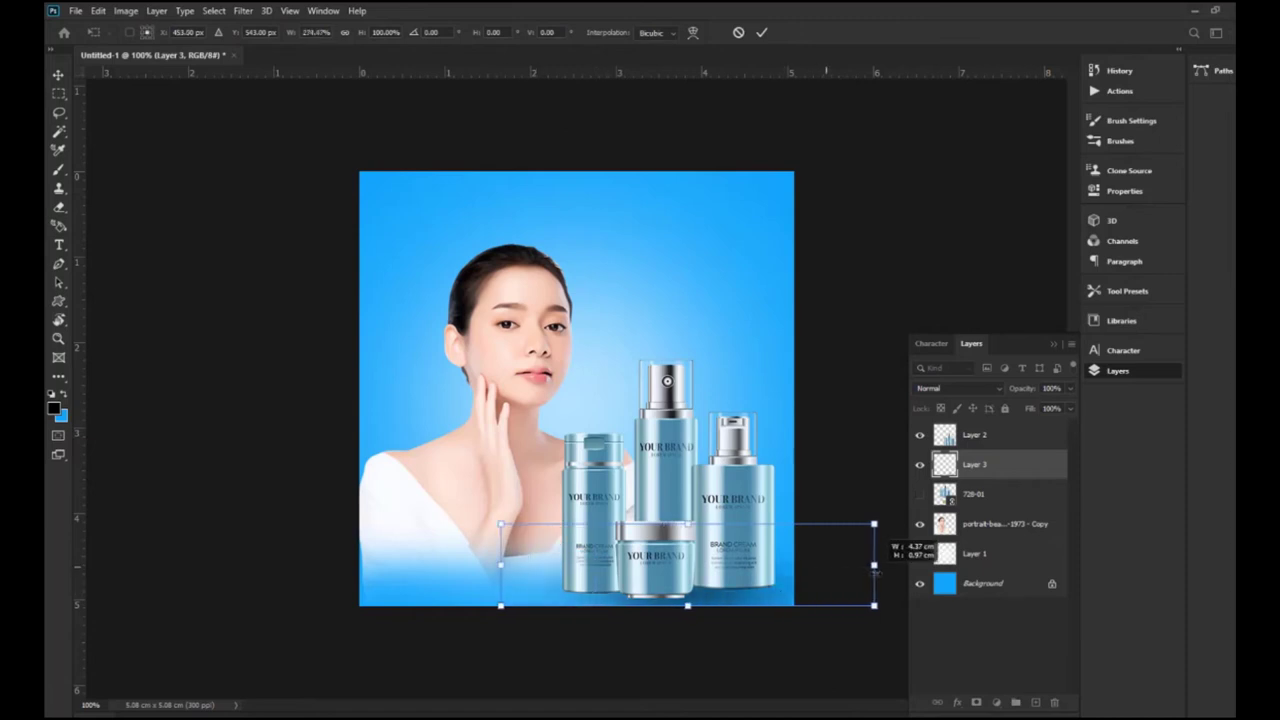
left_click_drag(722, 587, 709, 587)
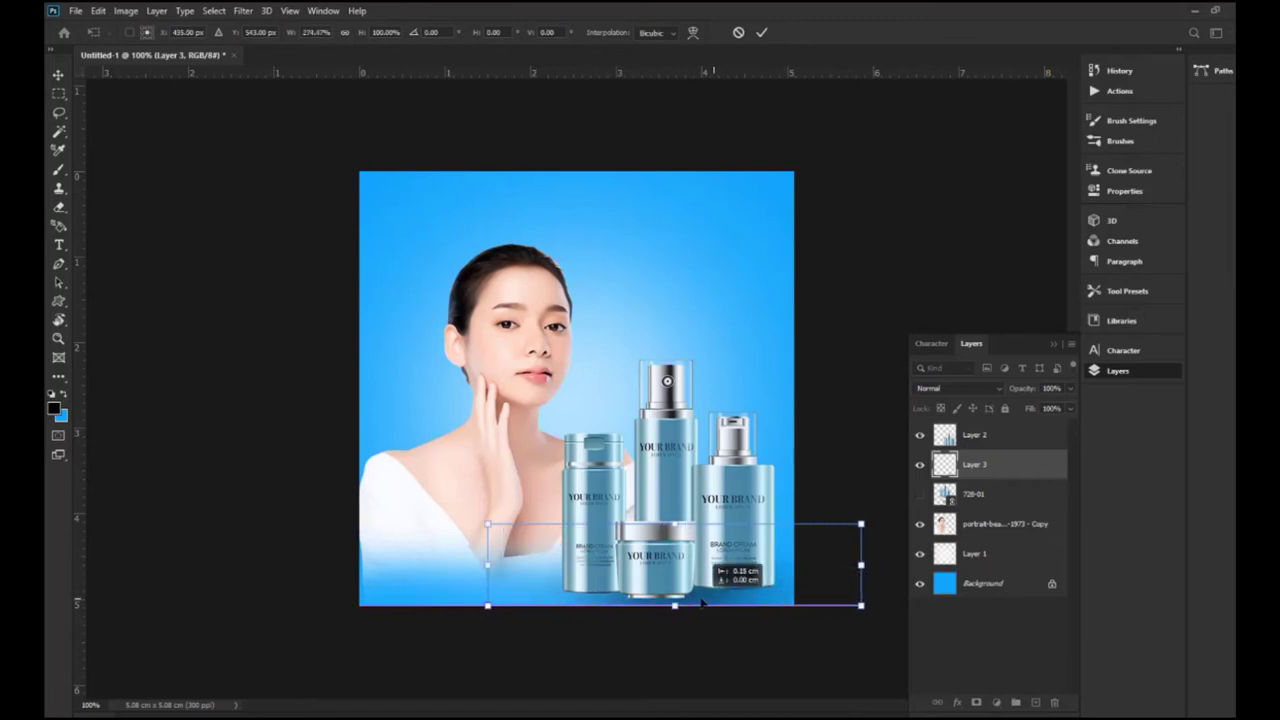
left_click(762, 32)
key("ctrl+minus")
key("ctrl+plus")
Step: Enlarge the portrait copy layer to about 107.6% from its corners
left_click(481, 497)
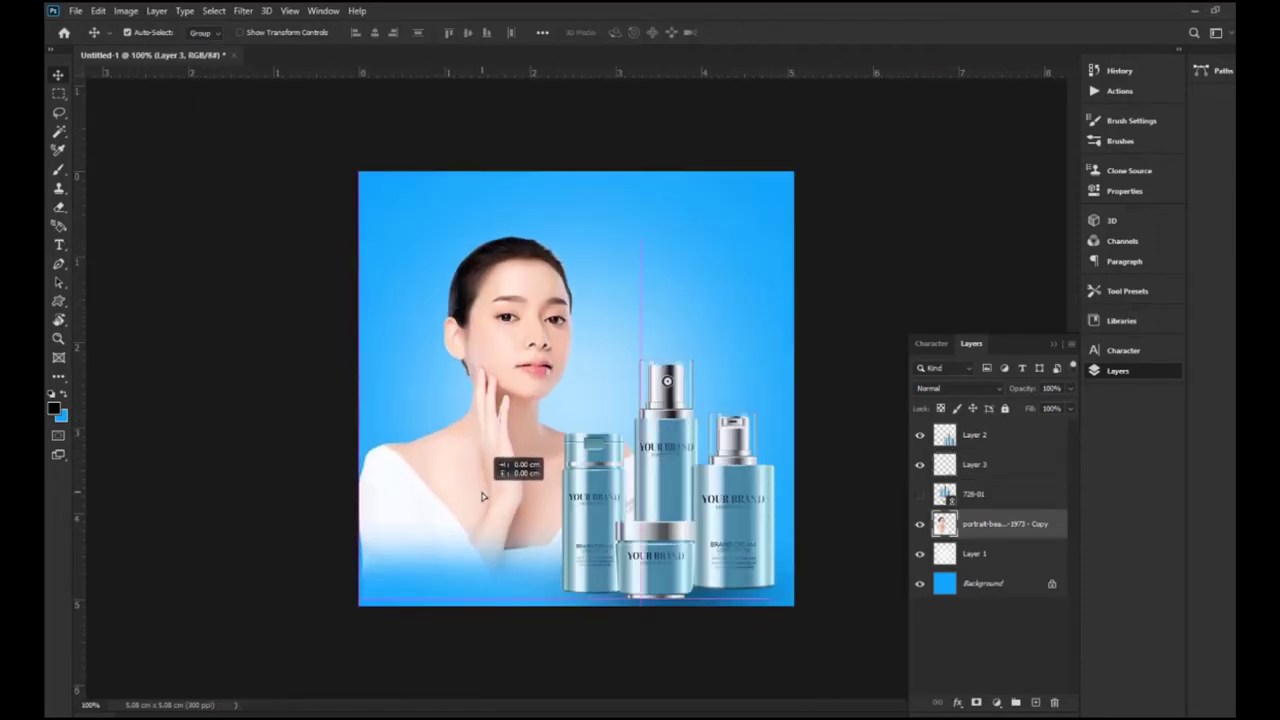
left_click(702, 546)
left_click(485, 510)
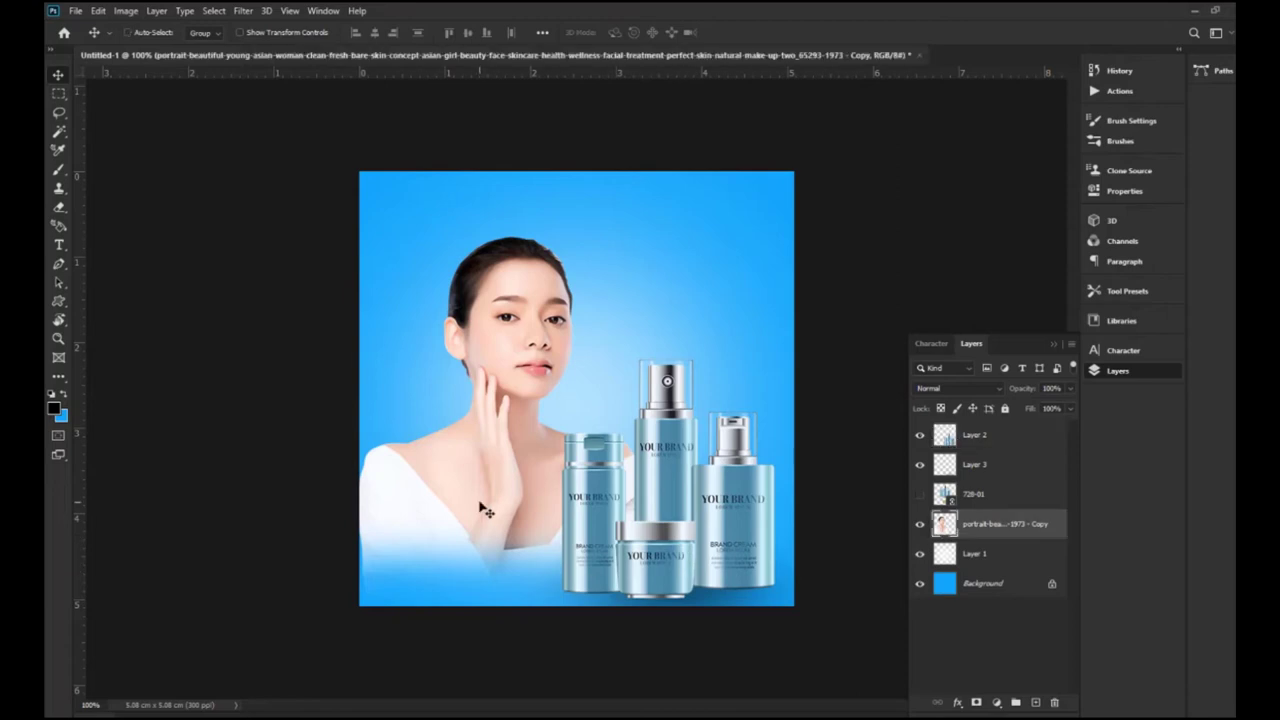
key("ctrl+t")
left_click_drag(641, 600, 655, 617)
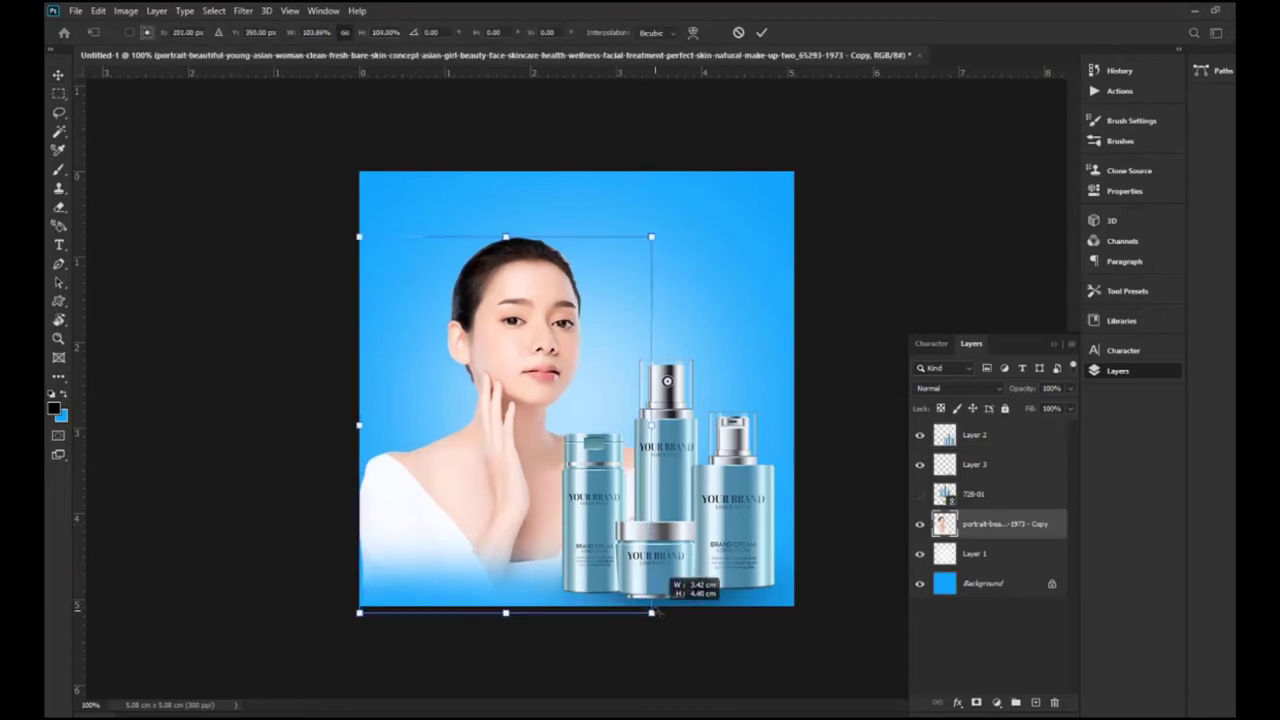
left_click_drag(359, 237, 351, 227)
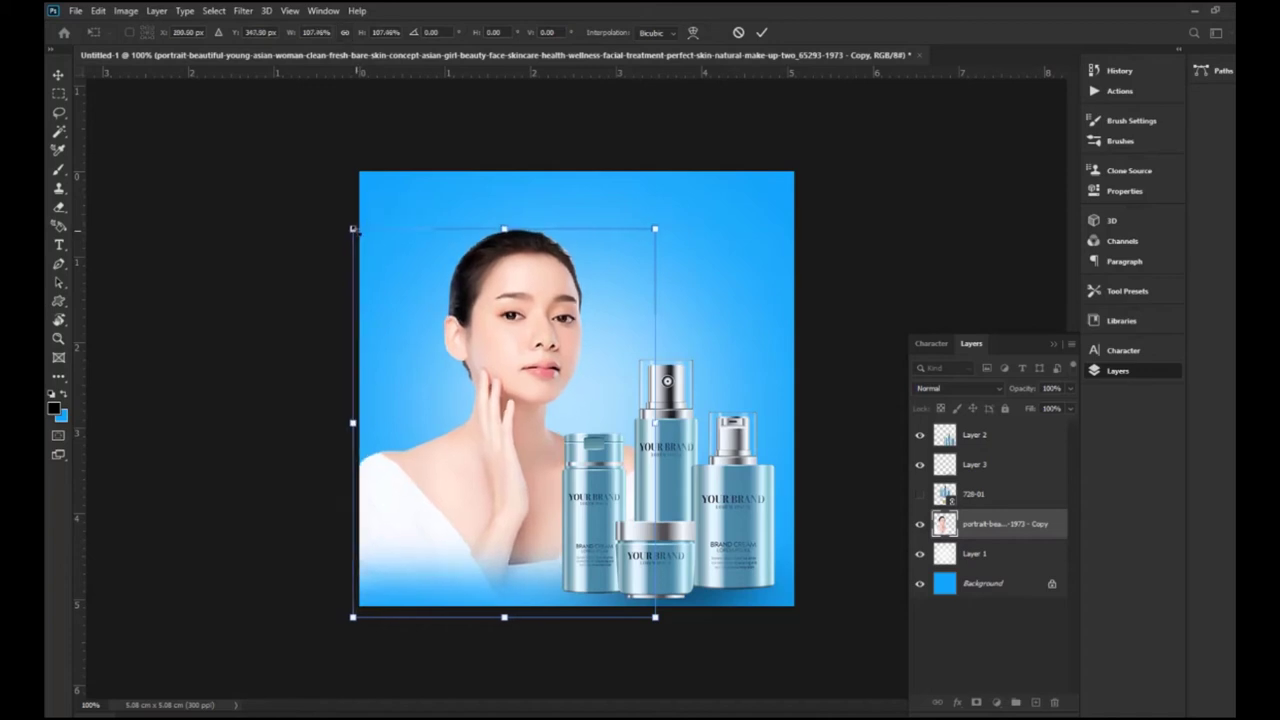
key("Return")
Step: Open the green_lemon lime and water-drop PNG from the Beuty Poster folder
left_click(76, 14)
left_click(88, 39)
left_click(297, 150)
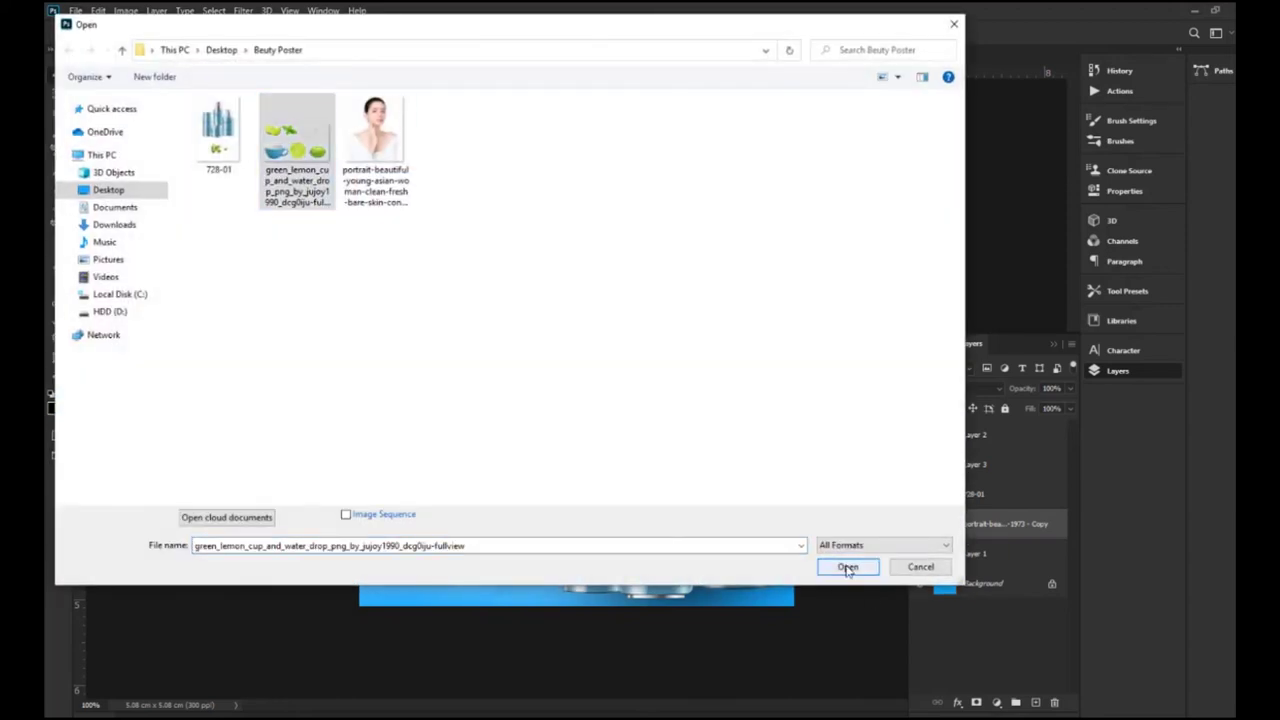
left_click(847, 567)
Step: Add a new layer beneath the lime image and fill it with the blue background colour
left_click(1035, 703)
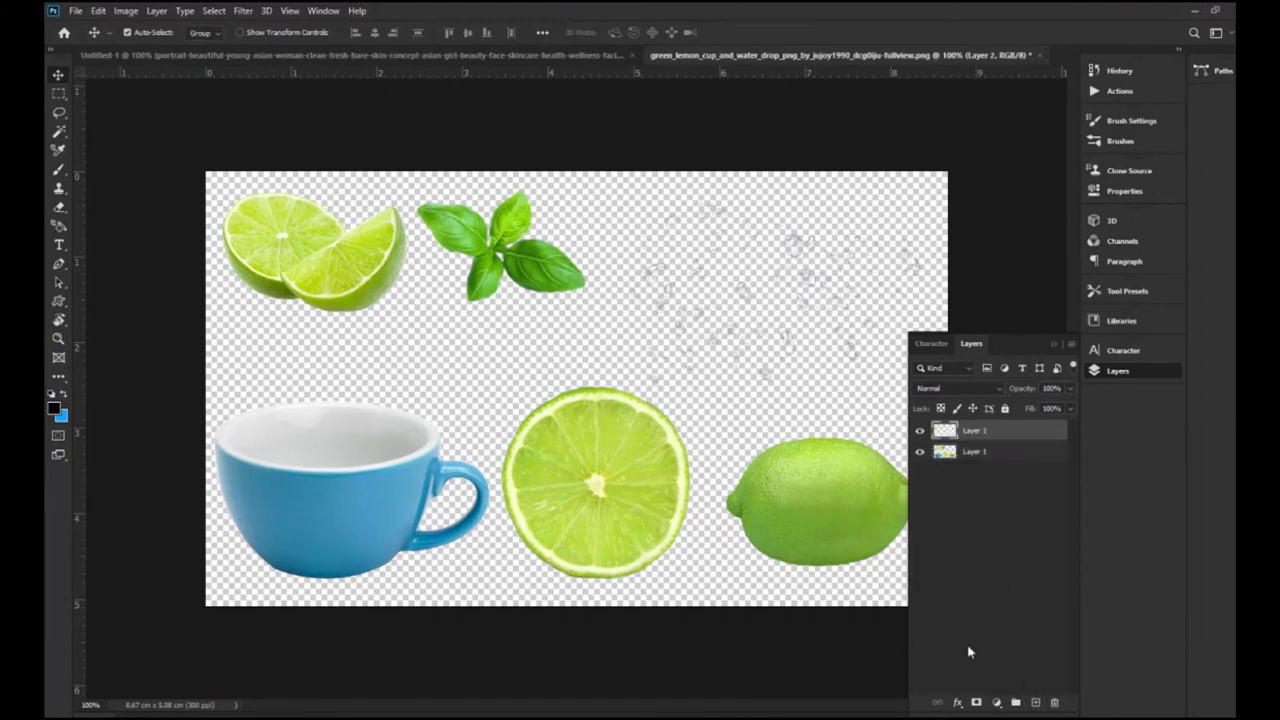
key("ctrl+bracketleft")
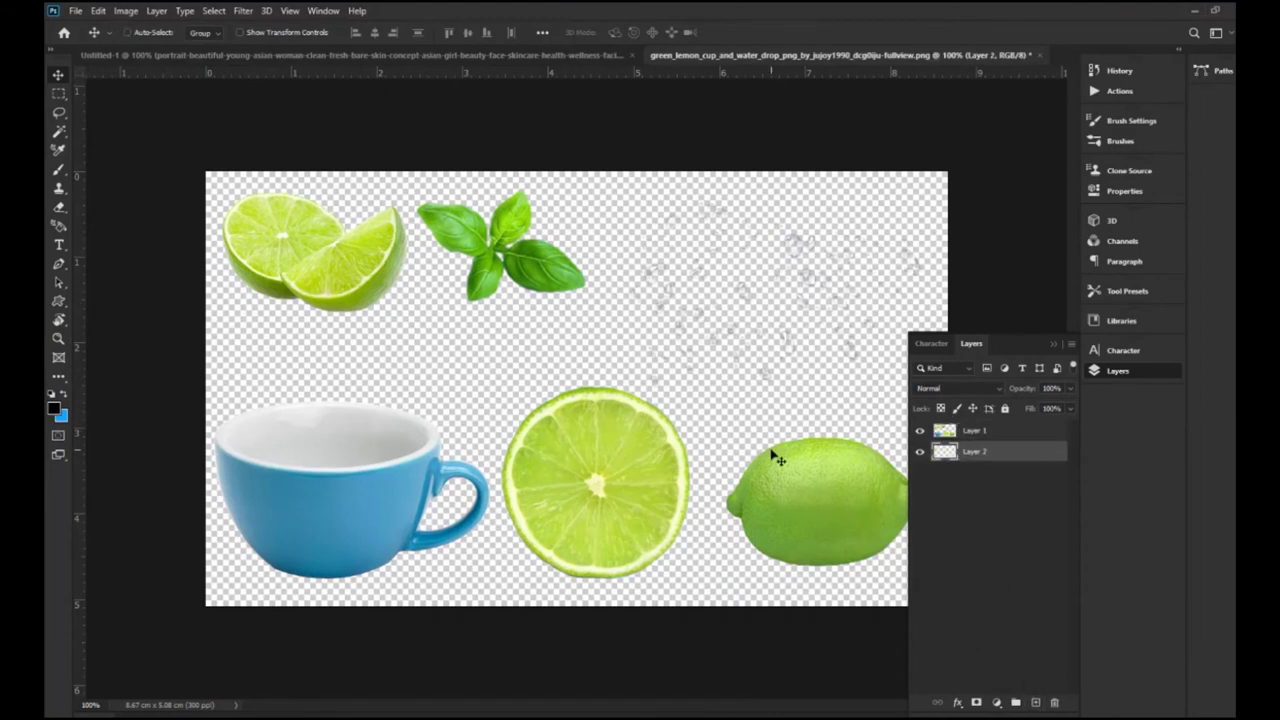
key("ctrl+BackSpace")
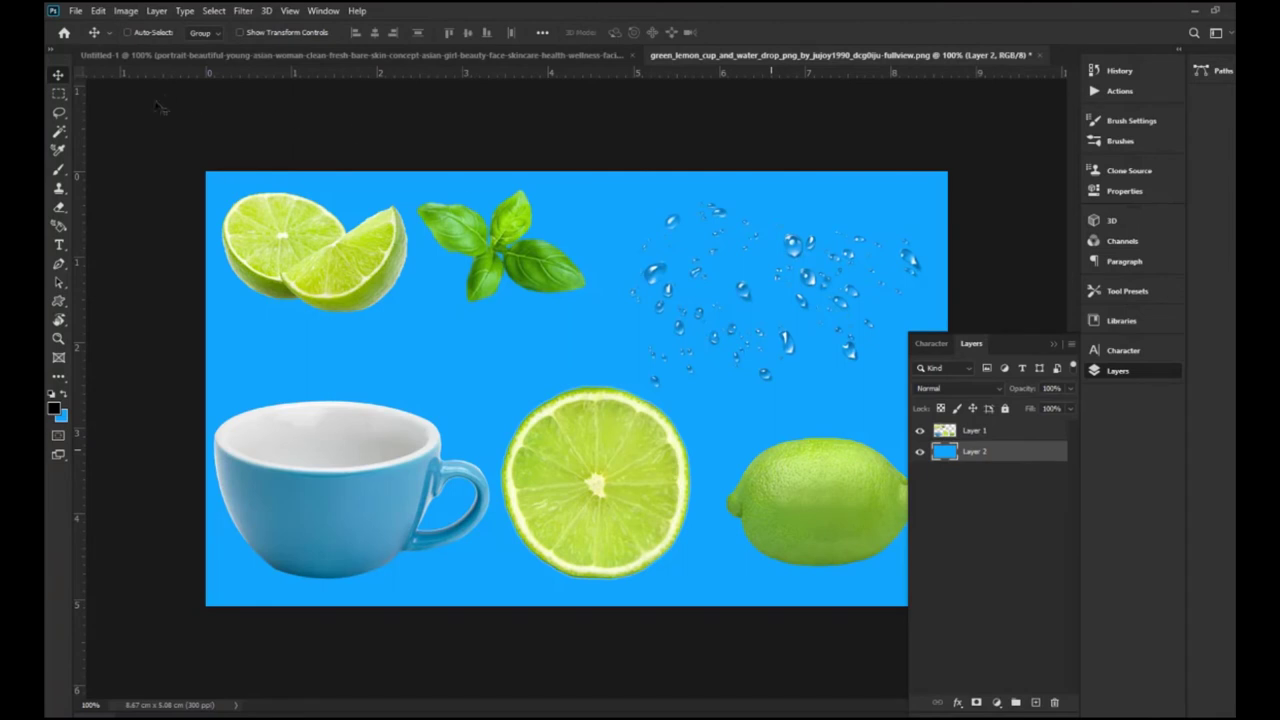
Step: Lasso the water drops and drag them into the poster as Layer 4
left_click(58, 118)
left_click(955, 431)
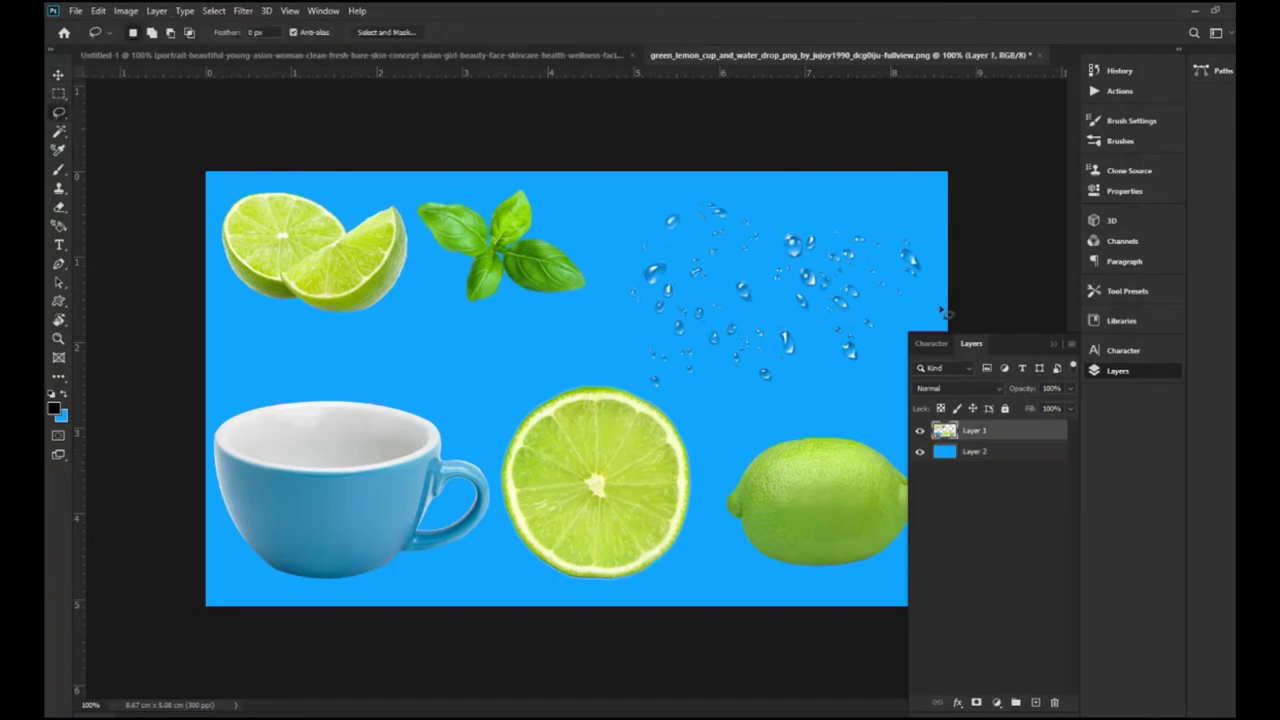
left_click_drag(933, 243, 797, 405)
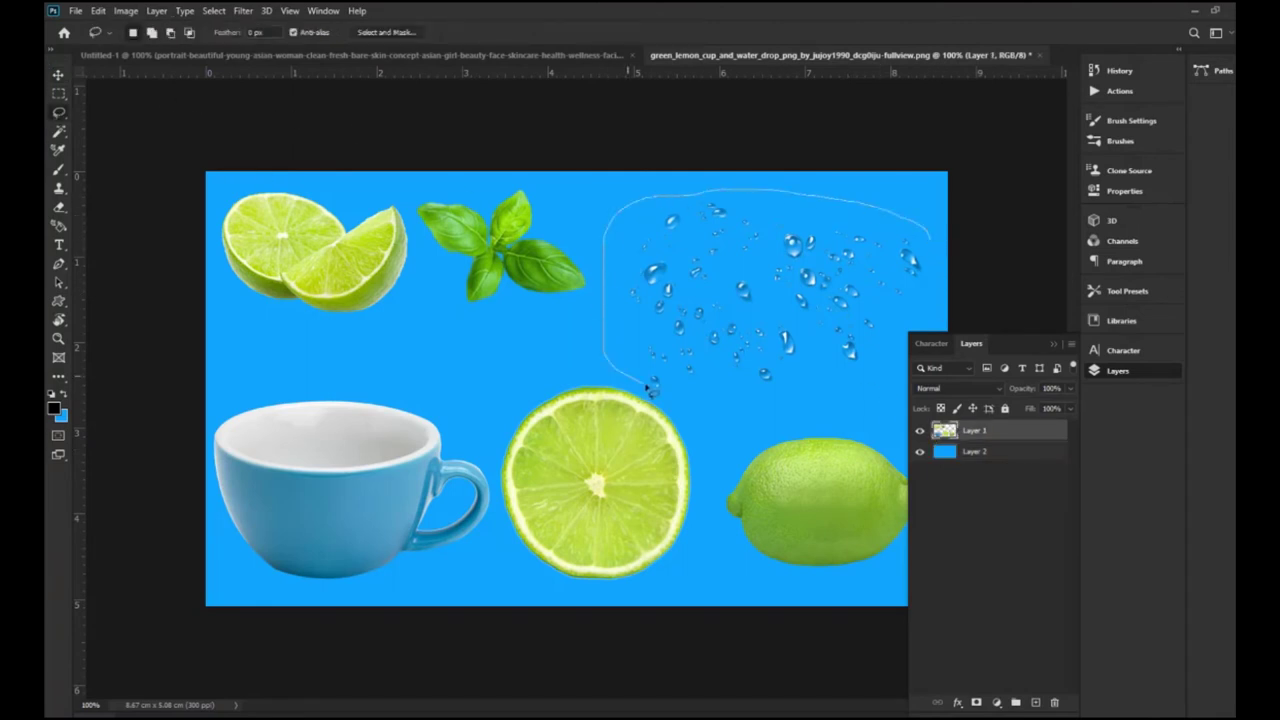
left_click_drag(797, 405, 935, 240)
left_click(58, 78)
mouse_move(704, 210)
left_mouse_down()
mouse_move(618, 178)
mouse_move(666, 295)
mouse_move(600, 272)
left_mouse_up()
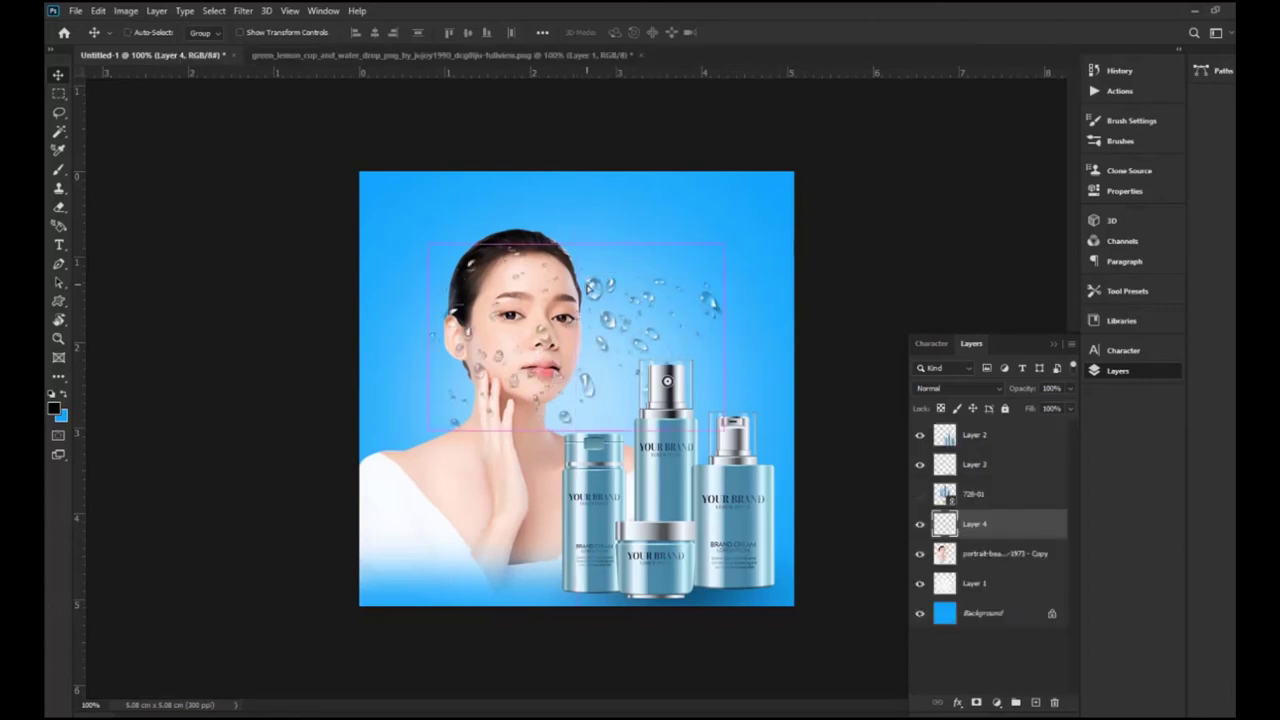
Step: Put the water drops beneath the portrait layer and enlarge them slightly
key("ctrl+[")
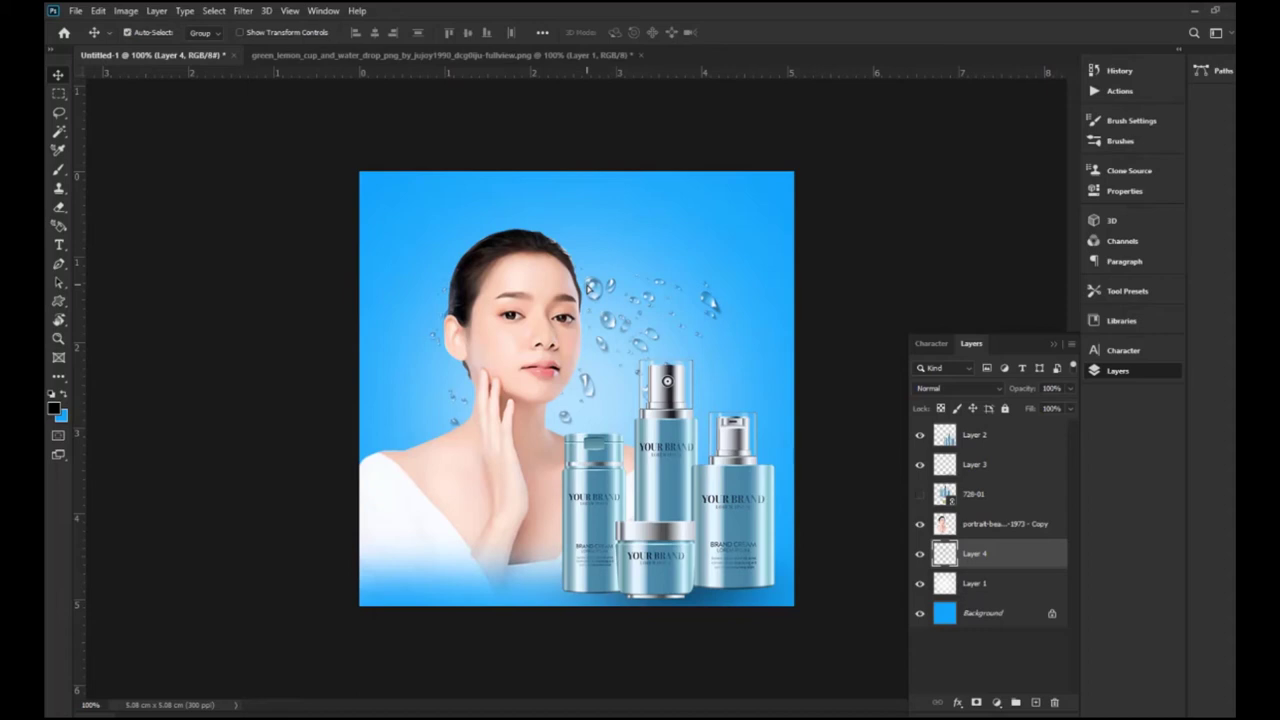
key("ctrl+t")
left_click_drag(720, 430, 787, 489)
left_click(762, 32)
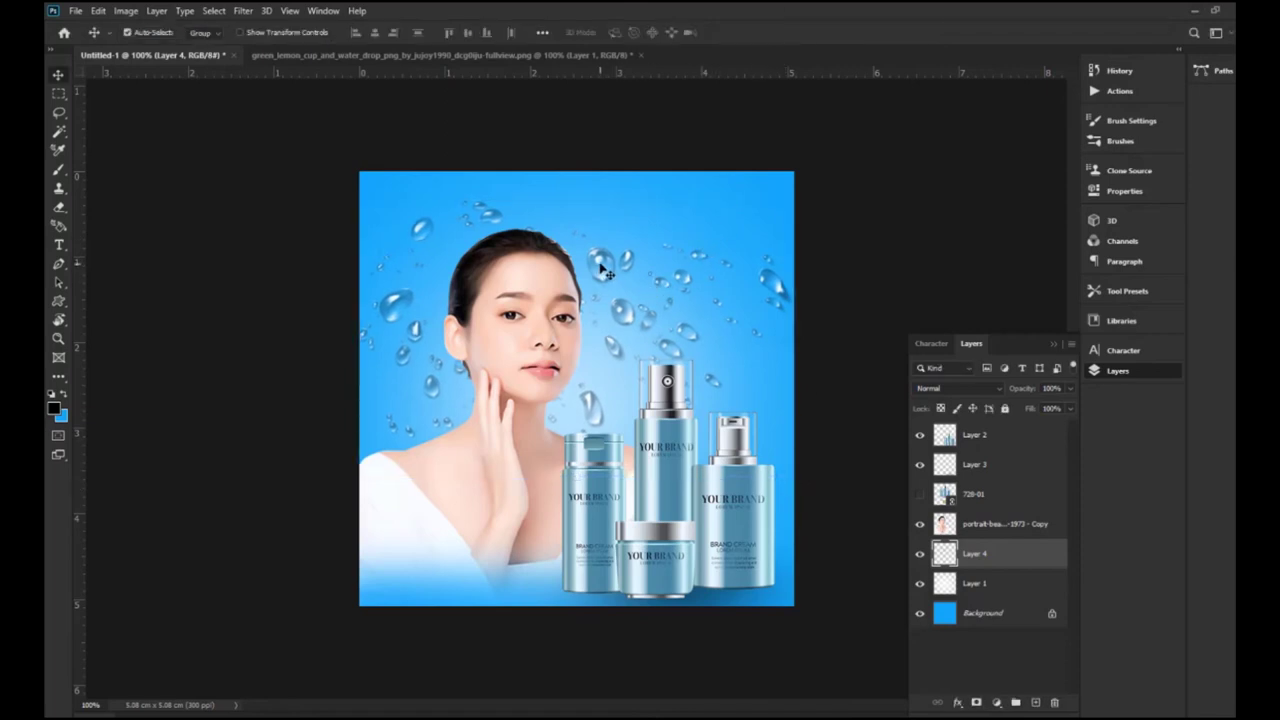
Step: Duplicate the water drops to the poster's lower left and raise the original toward the top
mouse_move(601, 267)
left_mouse_down()
mouse_move(557, 537)
mouse_move(879, 576)
left_mouse_up()
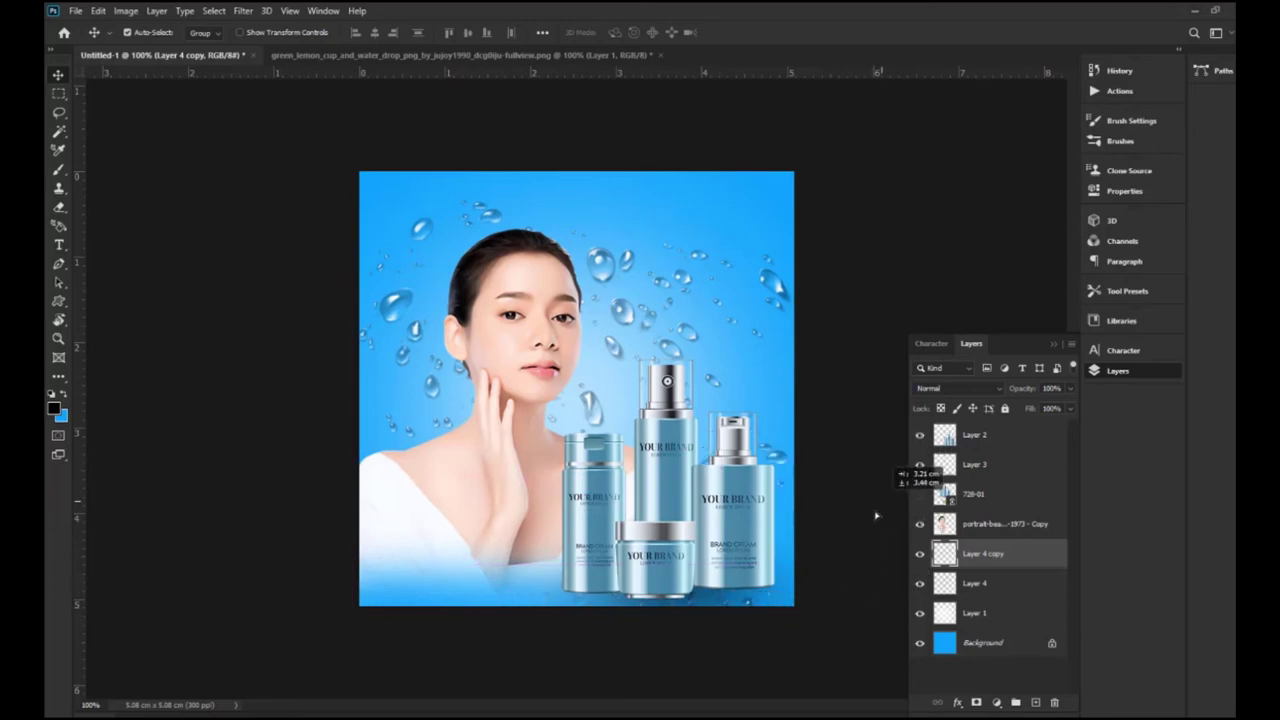
left_click_drag(879, 576, 520, 573)
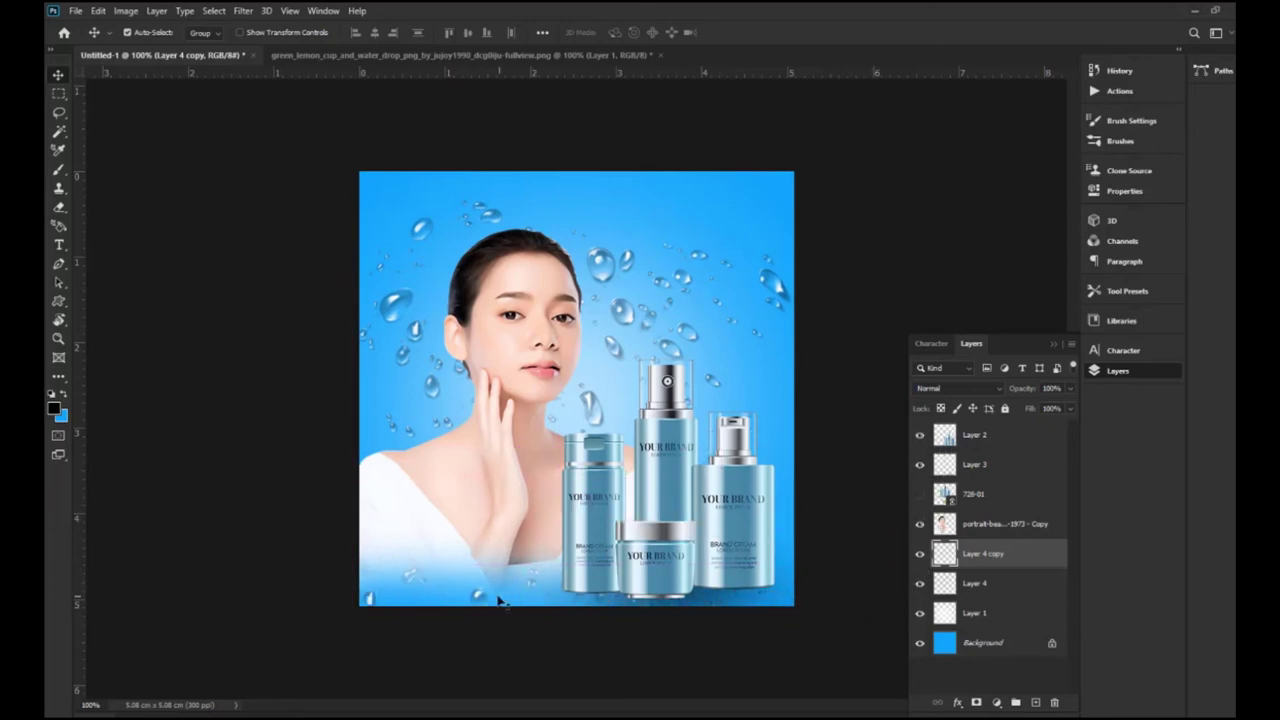
left_click(686, 553)
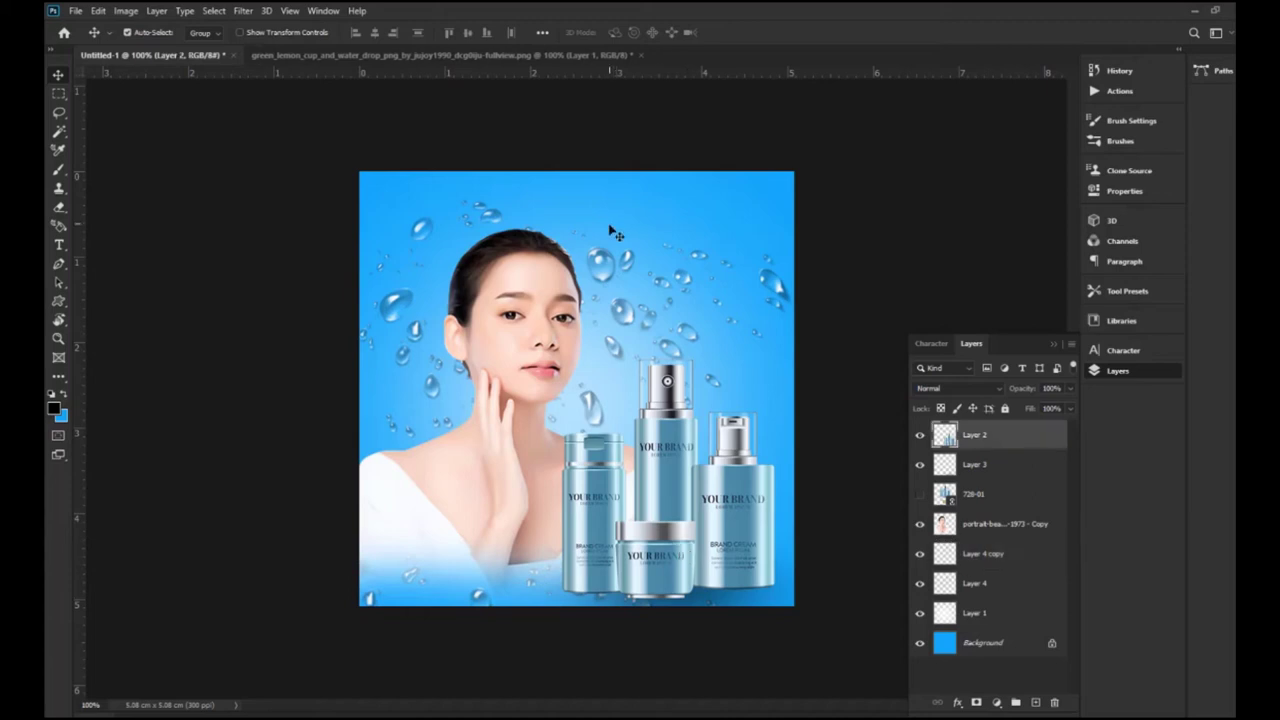
mouse_move(615, 265)
left_mouse_down()
mouse_move(608, 233)
mouse_move(612, 245)
left_mouse_up()
Step: Enlarge the upper water drops slightly and lower their opacity to 71%
key("ctrl+t")
left_click_drag(796, 171, 805, 167)
left_click(766, 33)
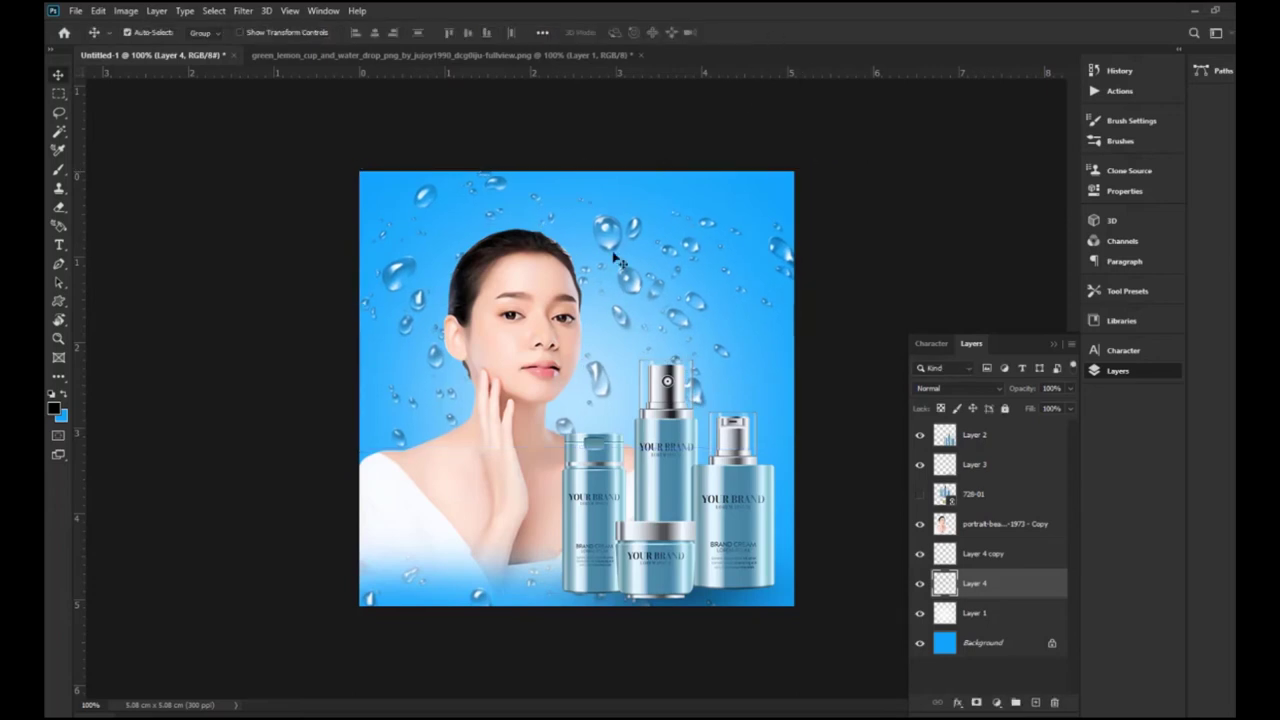
left_click(1070, 390)
left_click_drag(1067, 409, 1049, 409)
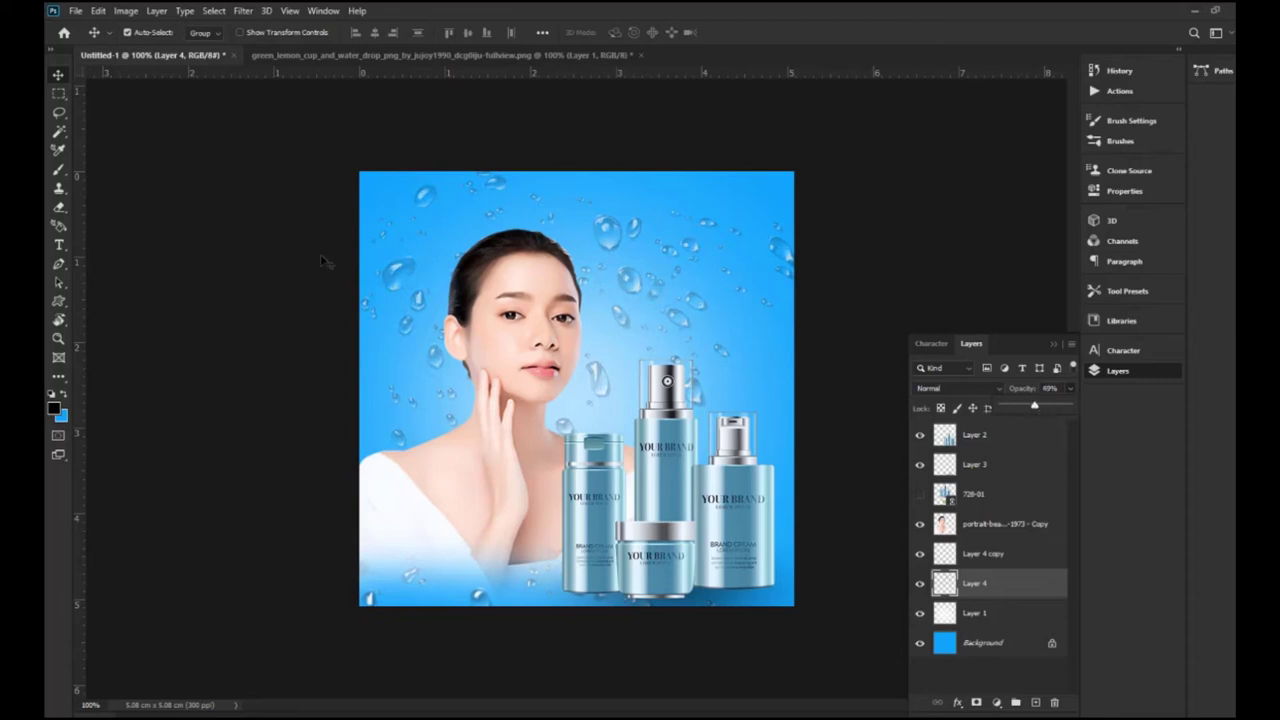
key("ctrl+minus")
key("ctrl+minus")
key("ctrl+plus")
key("ctrl+plus")
key("ctrl+plus")
left_click(470, 335)
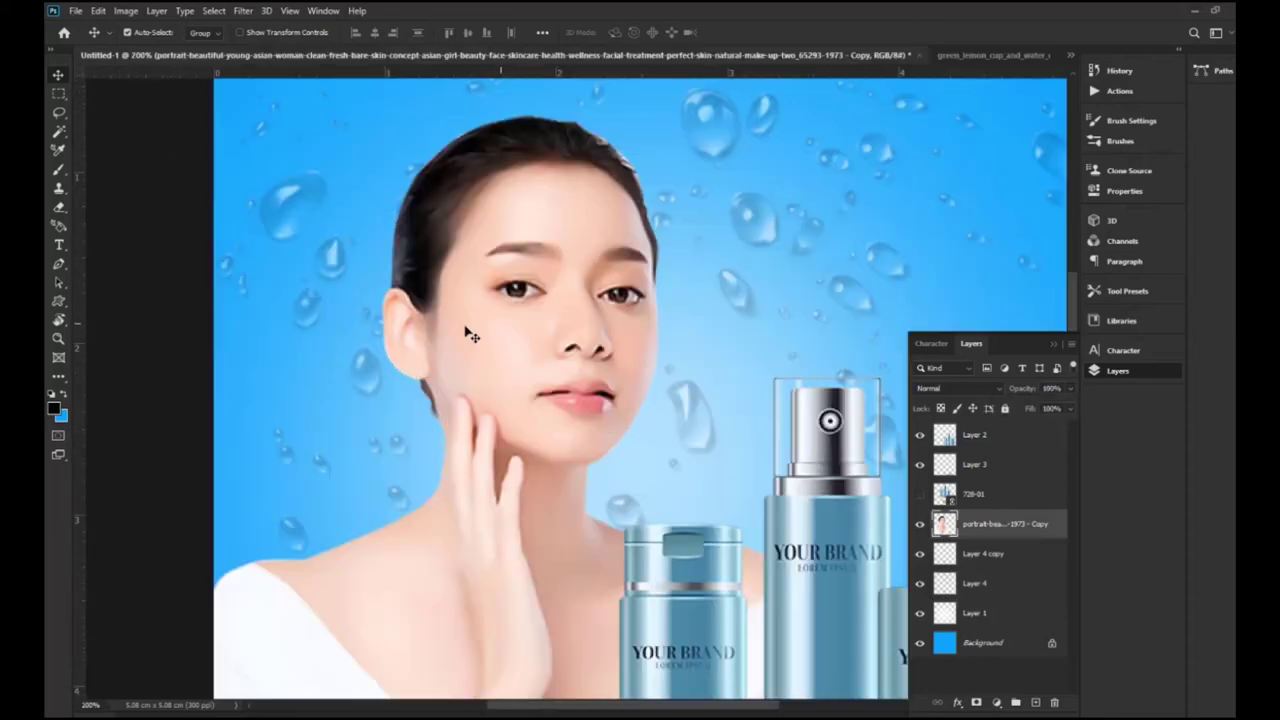
key("ctrl+minus")
key("ctrl+minus")
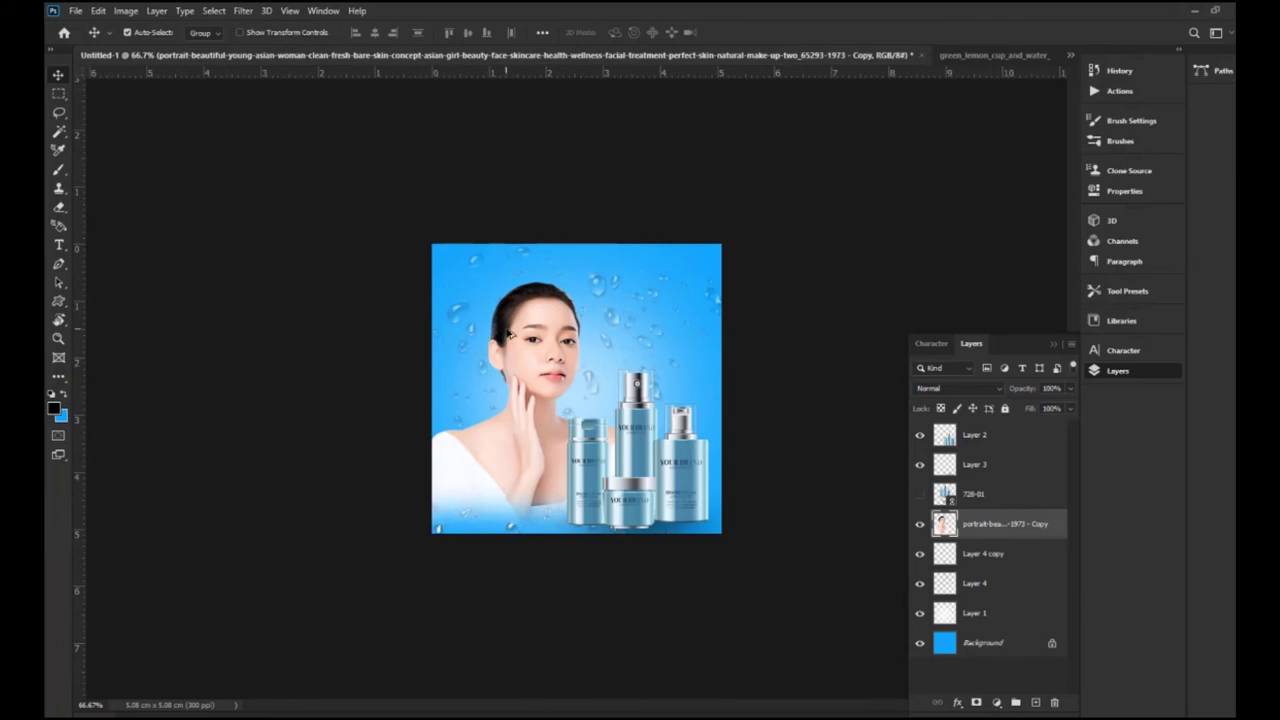
key("ctrl+plus")
key("ctrl+plus")
key("ctrl+plus")
key("ctrl+minus")
key("ctrl+minus")
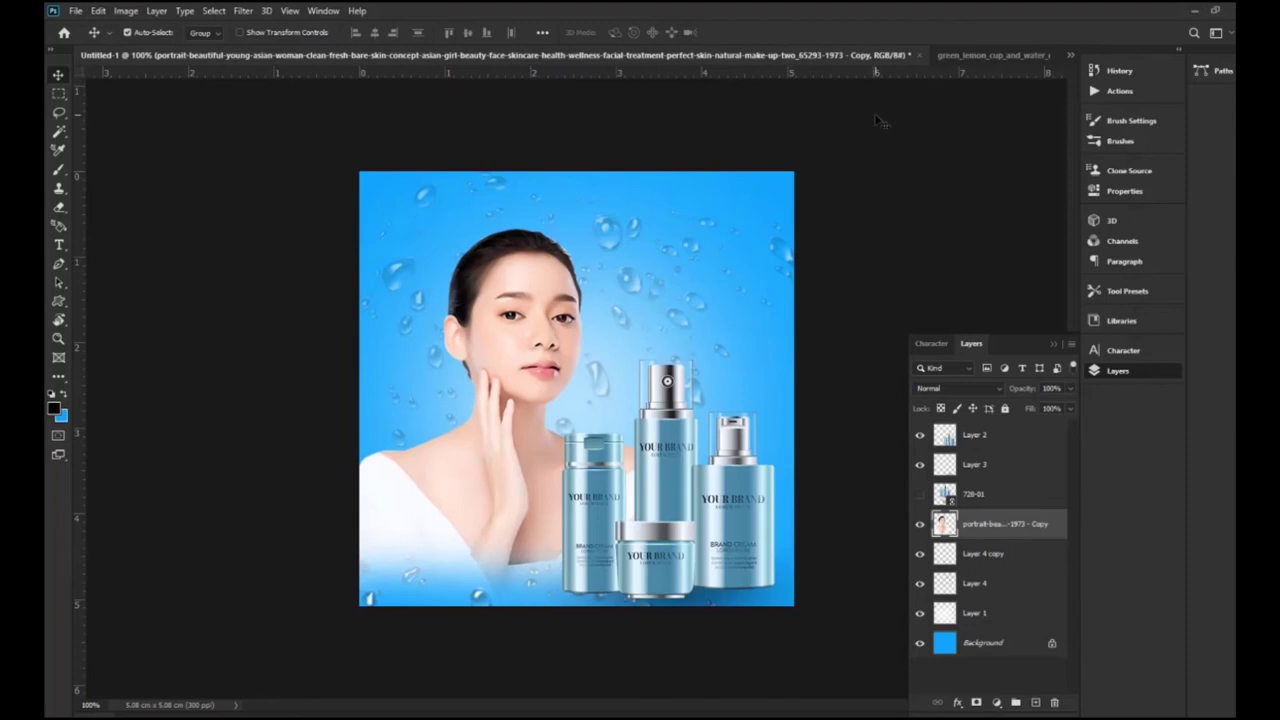
Step: Lasso the basil sprig in the green_lemon image and drag it into the poster as Layer 5
left_click(962, 58)
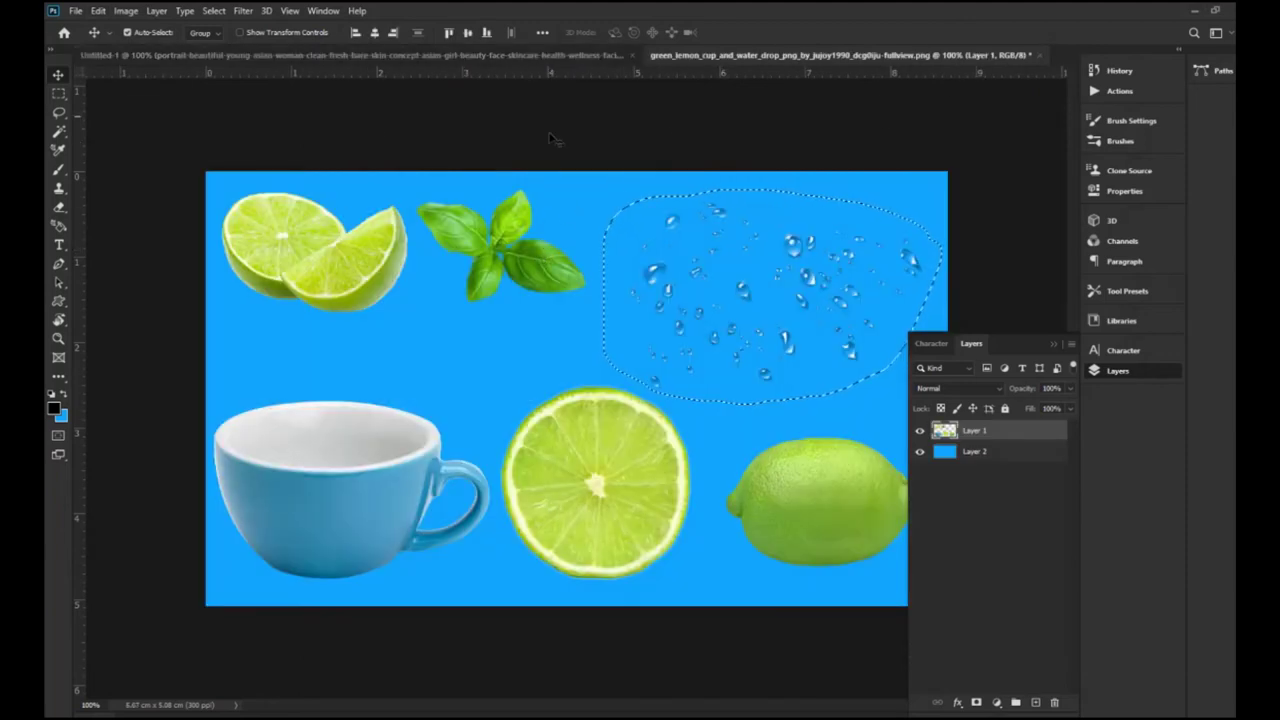
left_click(58, 112)
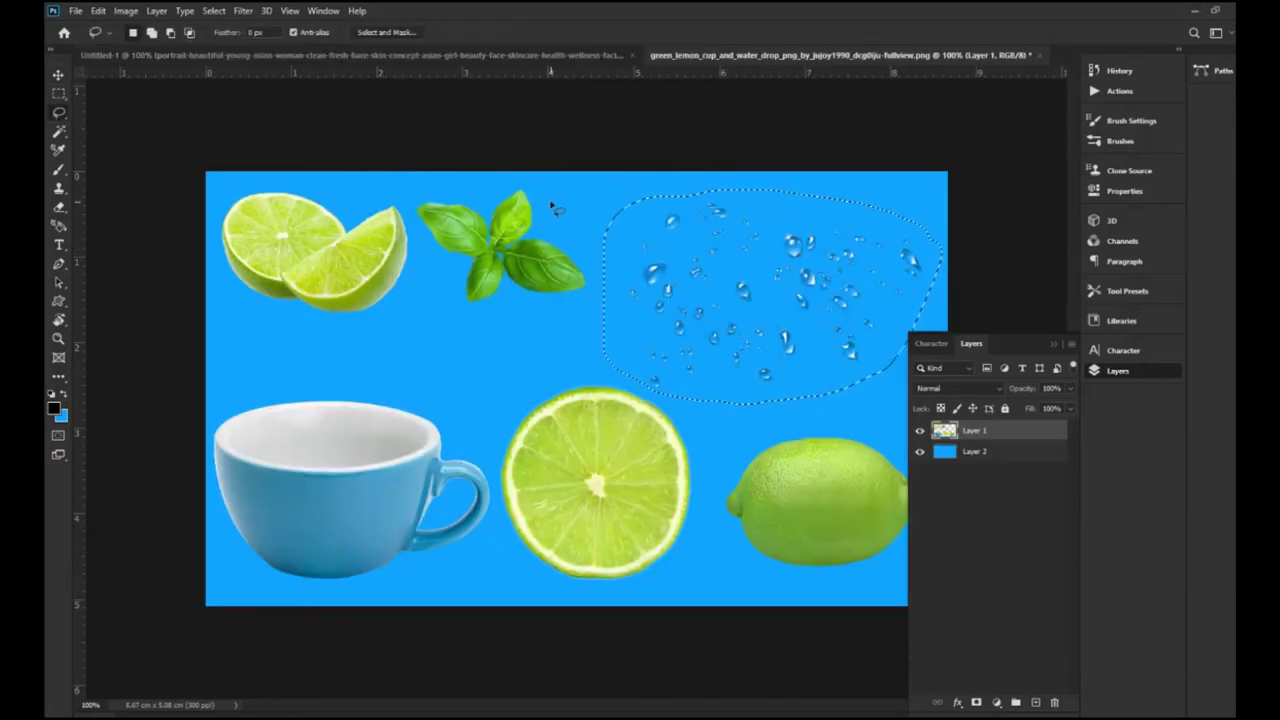
left_click_drag(540, 192, 446, 270)
left_click_drag(448, 274, 545, 196)
left_click(58, 76)
mouse_move(494, 256)
left_mouse_down()
mouse_move(281, 66)
mouse_move(505, 563)
mouse_move(479, 553)
left_mouse_up()
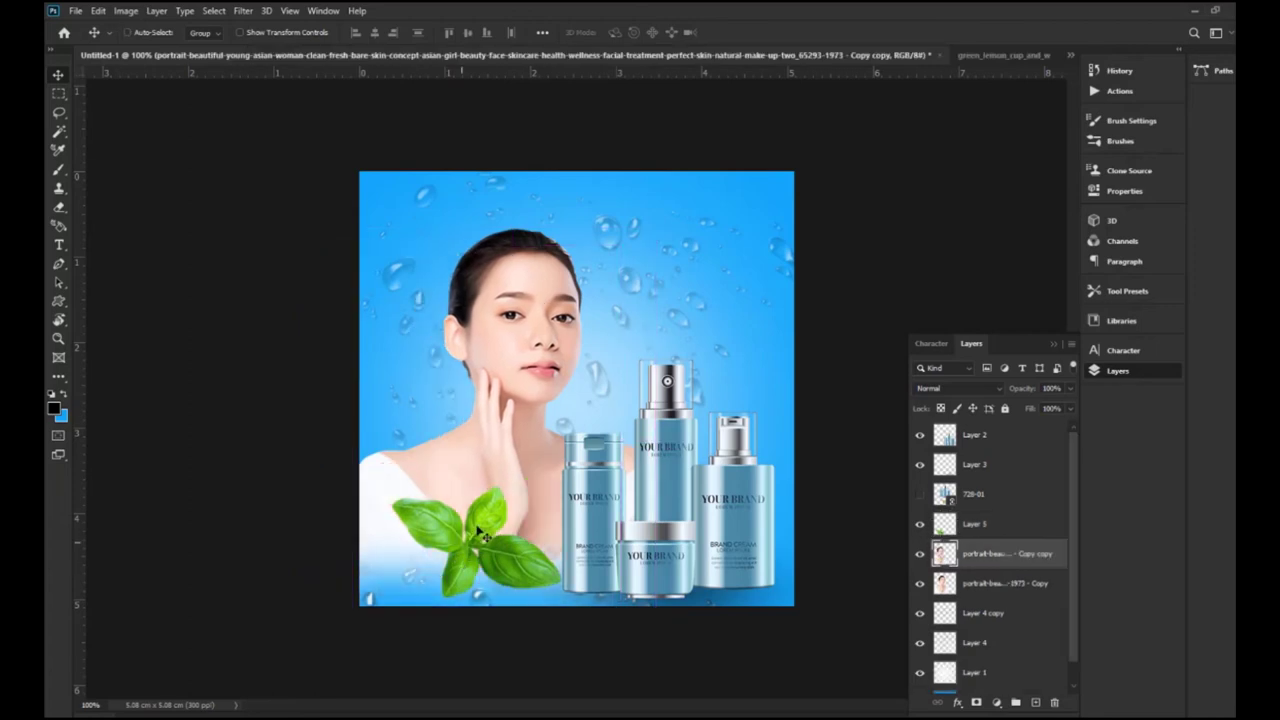
Step: Duplicate the basil sprig, moving the copy to the right edge and the original further left
mouse_move(483, 540)
left_mouse_down()
mouse_move(495, 543)
mouse_move(448, 540)
mouse_move(515, 546)
left_mouse_up()
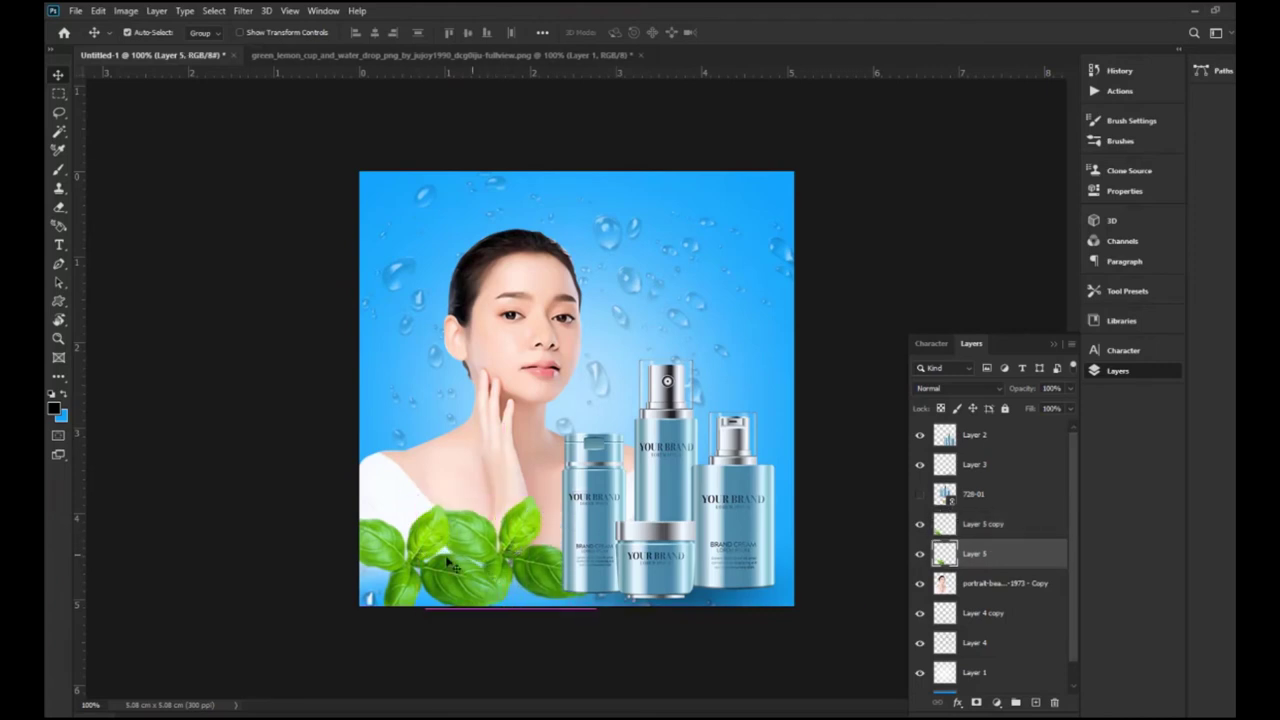
left_click_drag(418, 572, 764, 566)
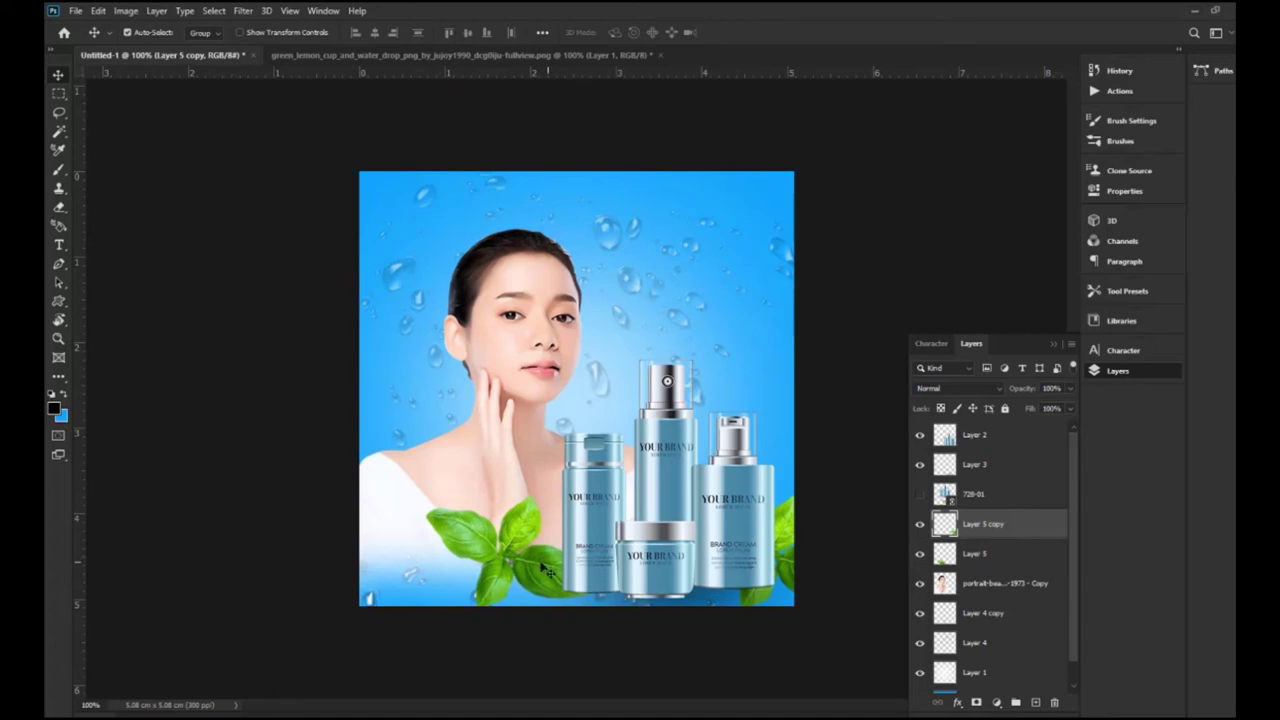
left_click_drag(545, 570, 505, 566)
left_click_drag(714, 581, 714, 581)
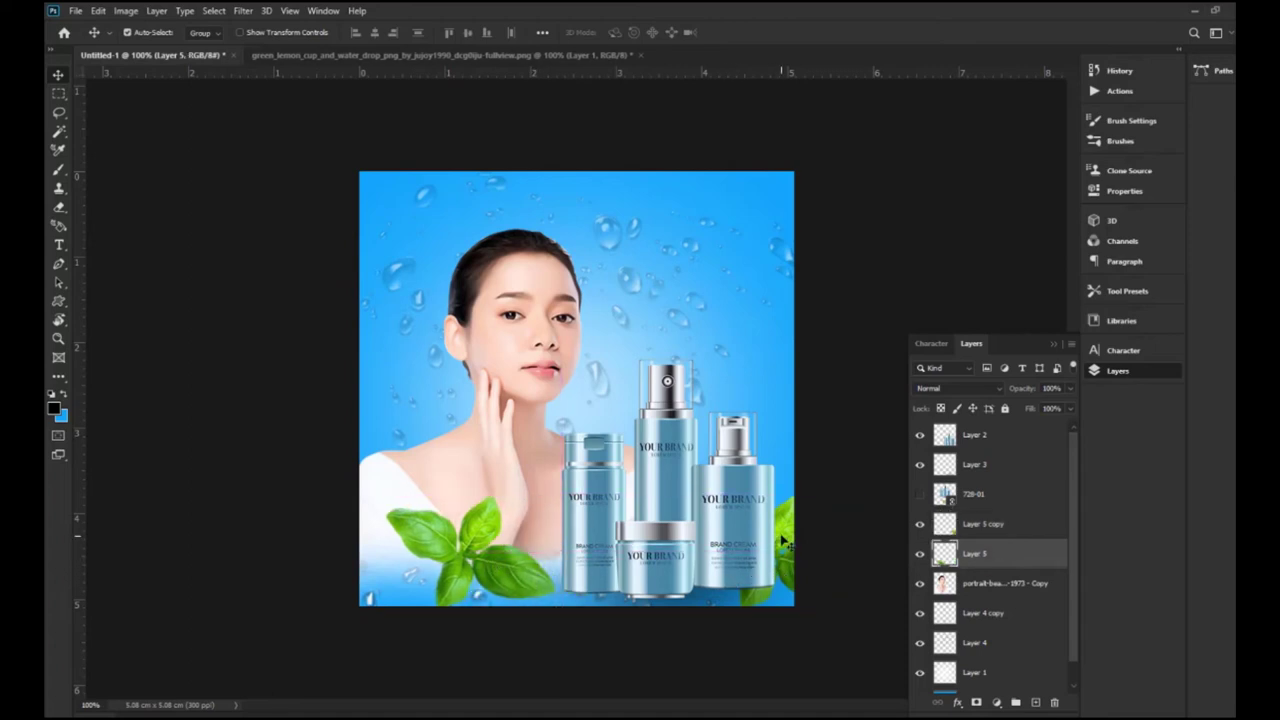
Step: Move the Layer 5 copy leaf to the bottom-left corner, shrink it, and nudge Layer 5 down
left_click(785, 541)
mouse_move(786, 530)
left_mouse_down()
mouse_move(686, 578)
mouse_move(448, 491)
left_mouse_up()
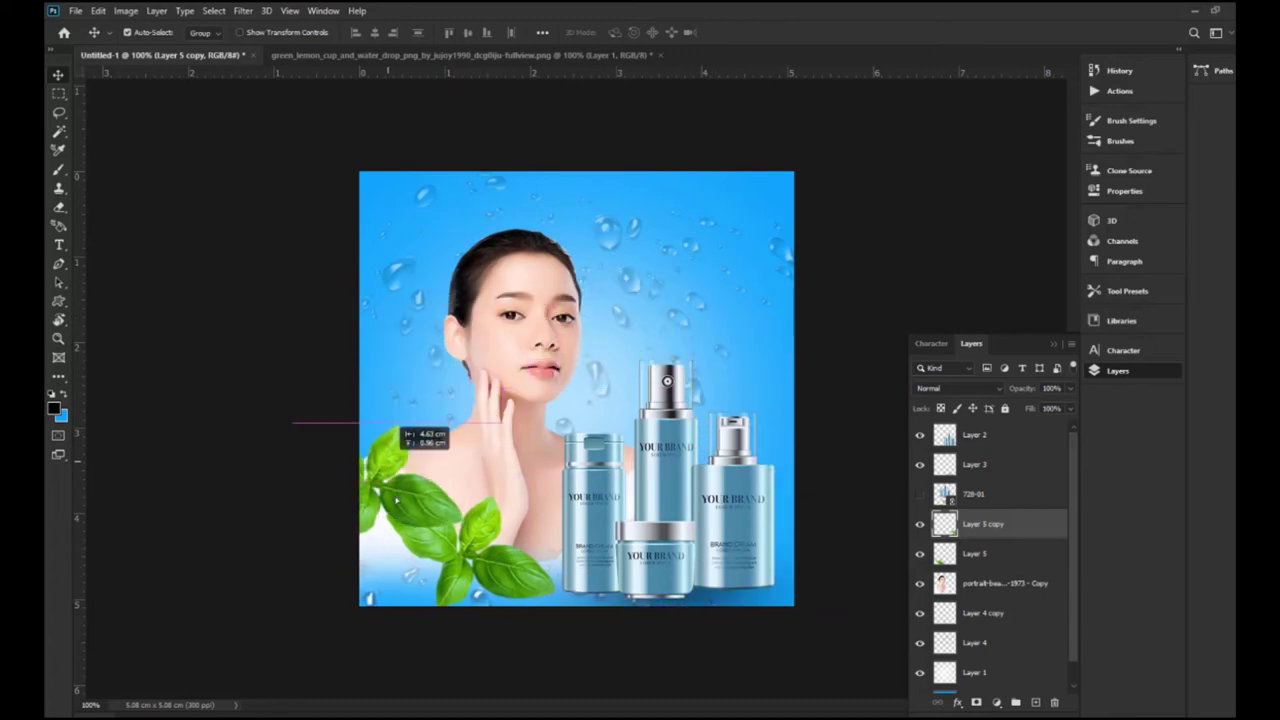
key("ctrl+t")
mouse_move(522, 565)
left_mouse_down()
mouse_move(458, 522)
mouse_move(408, 590)
left_mouse_up()
key("Return")
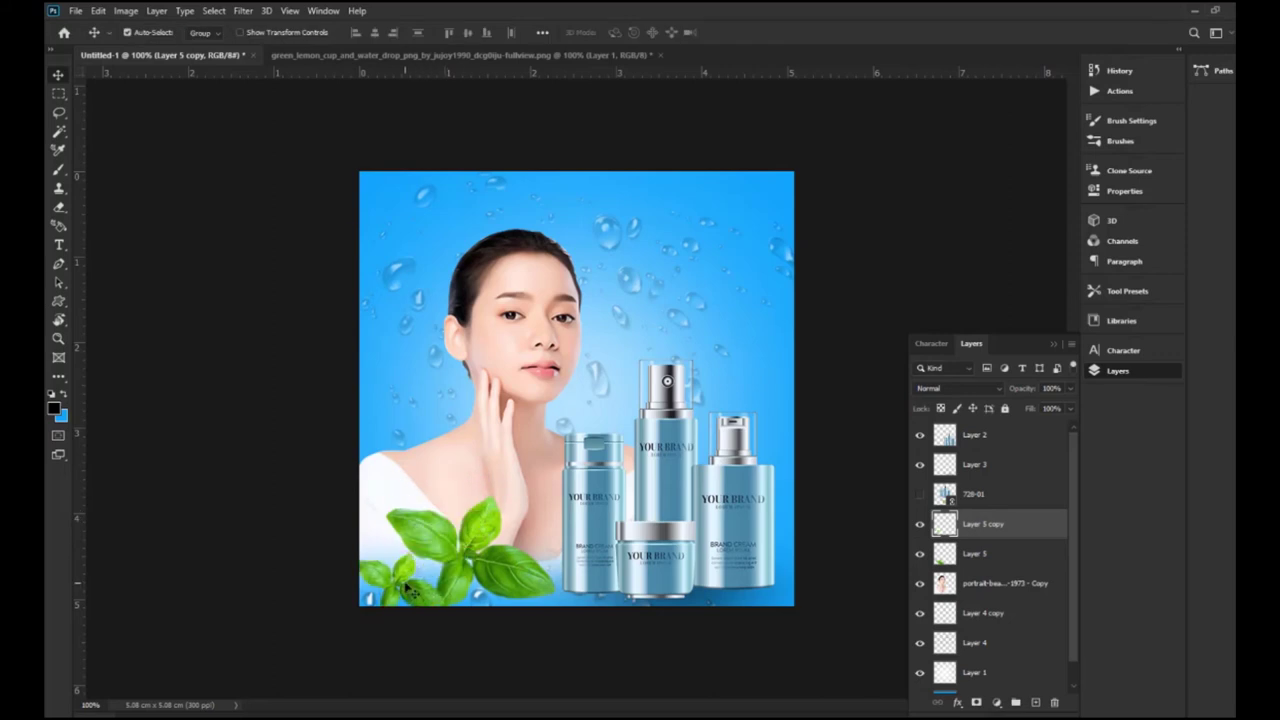
key("ctrl+minus")
key("ctrl+plus")
left_click_drag(476, 553, 470, 561)
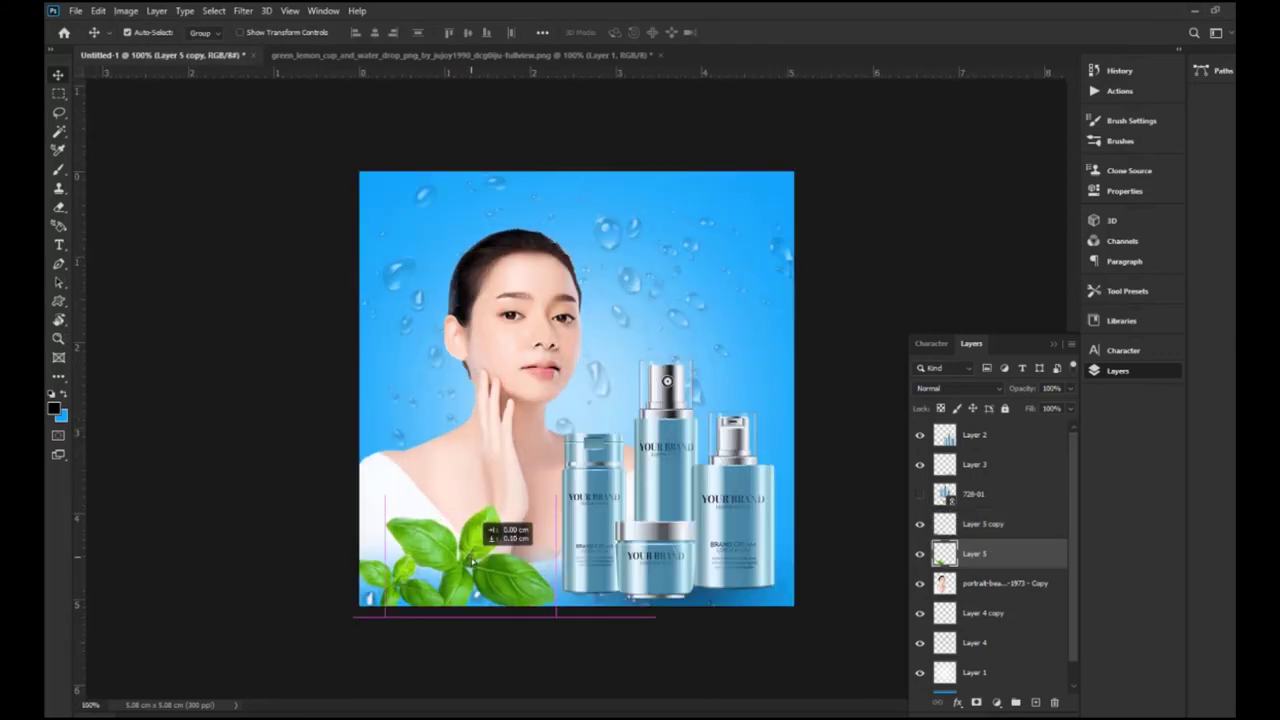
key("ctrl+minus")
key("ctrl+plus")
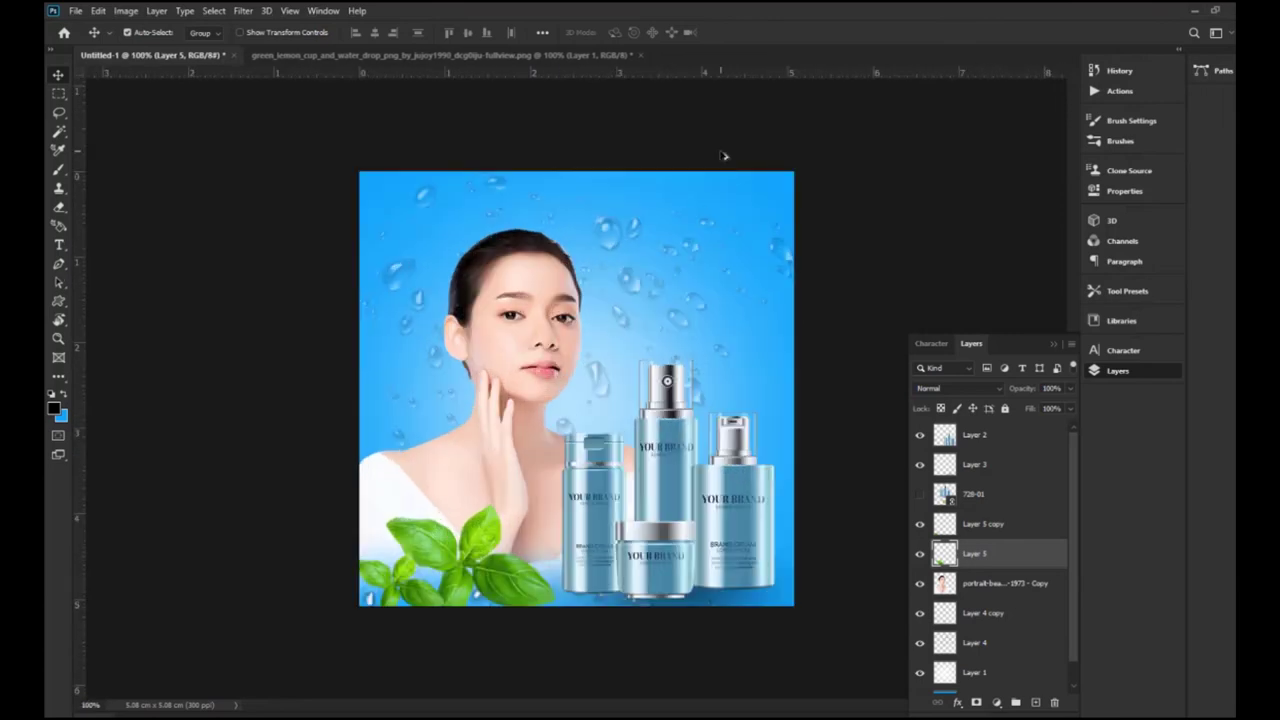
scroll(723, 156, "up", 2)
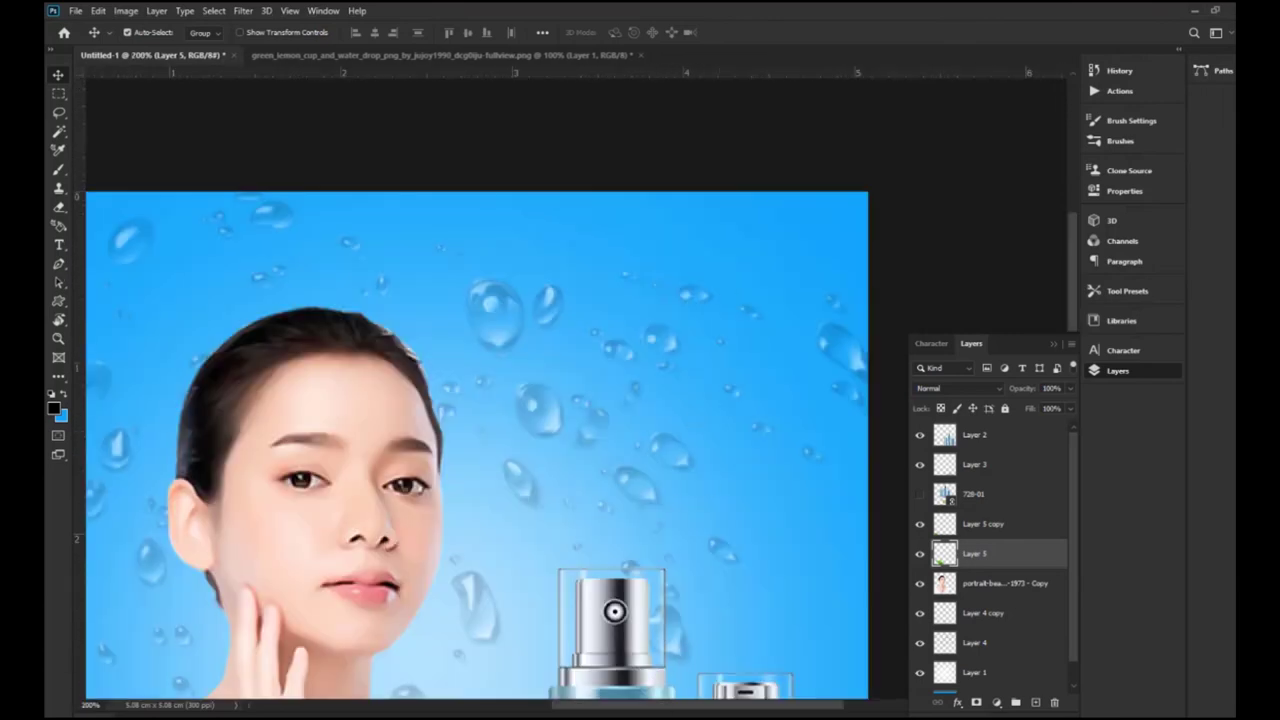
Step: Type the title BAEUTY near the poster top and set it to 36 pt
key("t")
left_click(595, 268)
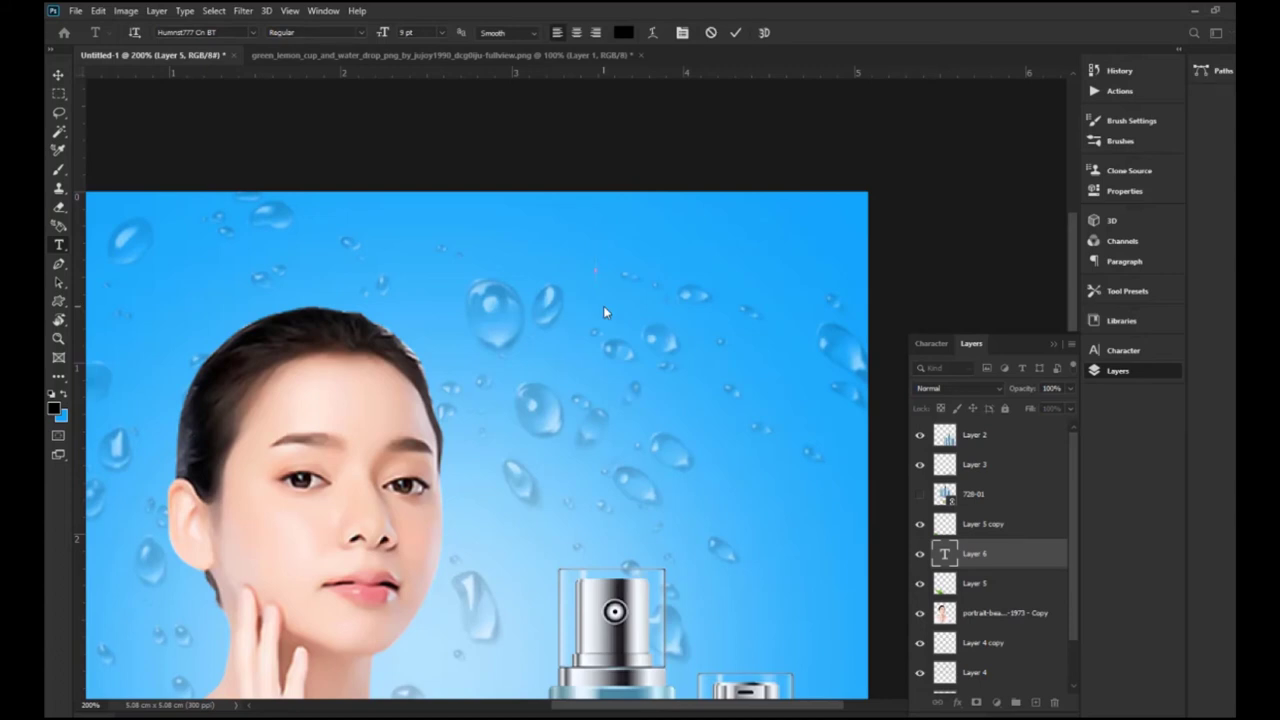
type("b")
key("BackSpace")
type("BAEUTY")
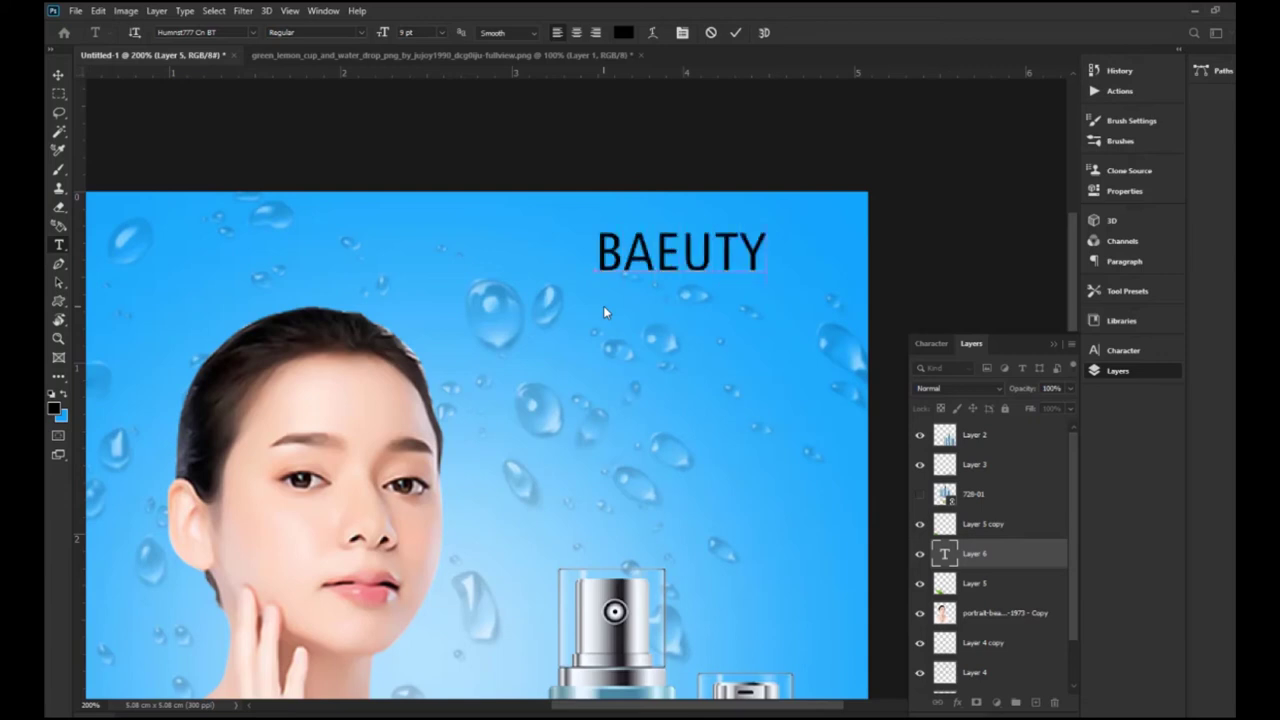
key("ctrl+a")
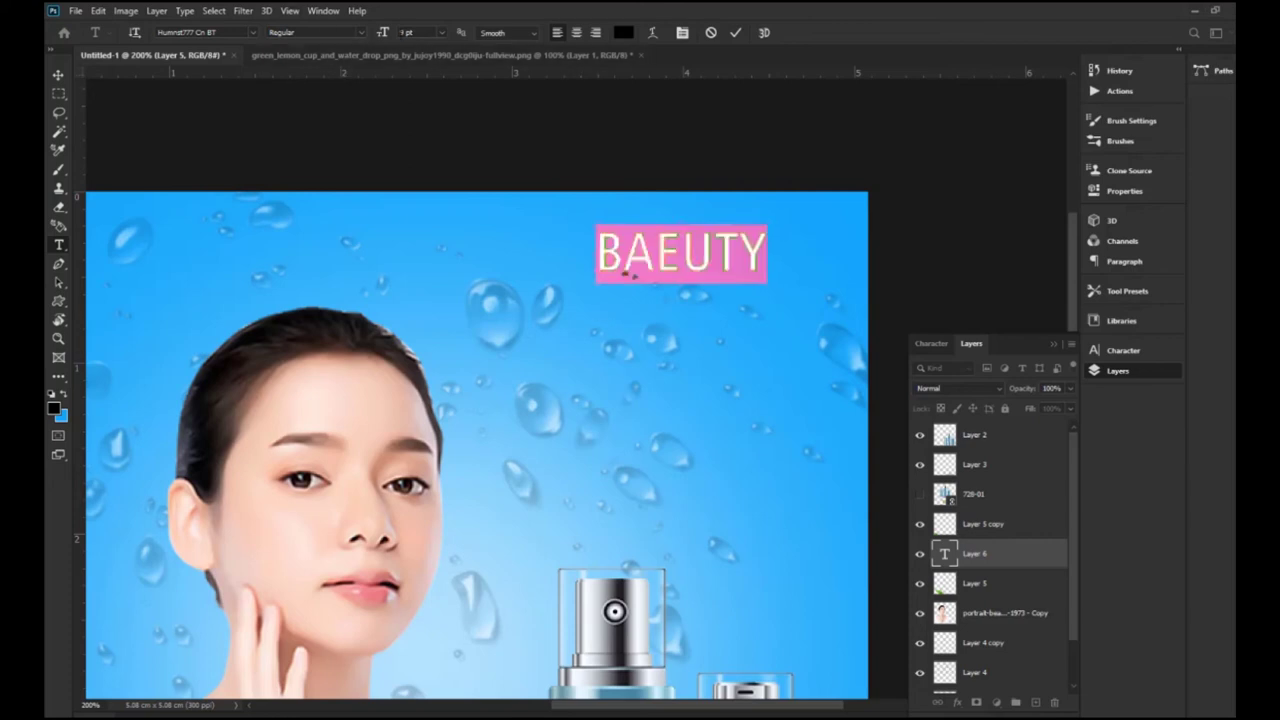
left_click_drag(383, 35, 386, 37)
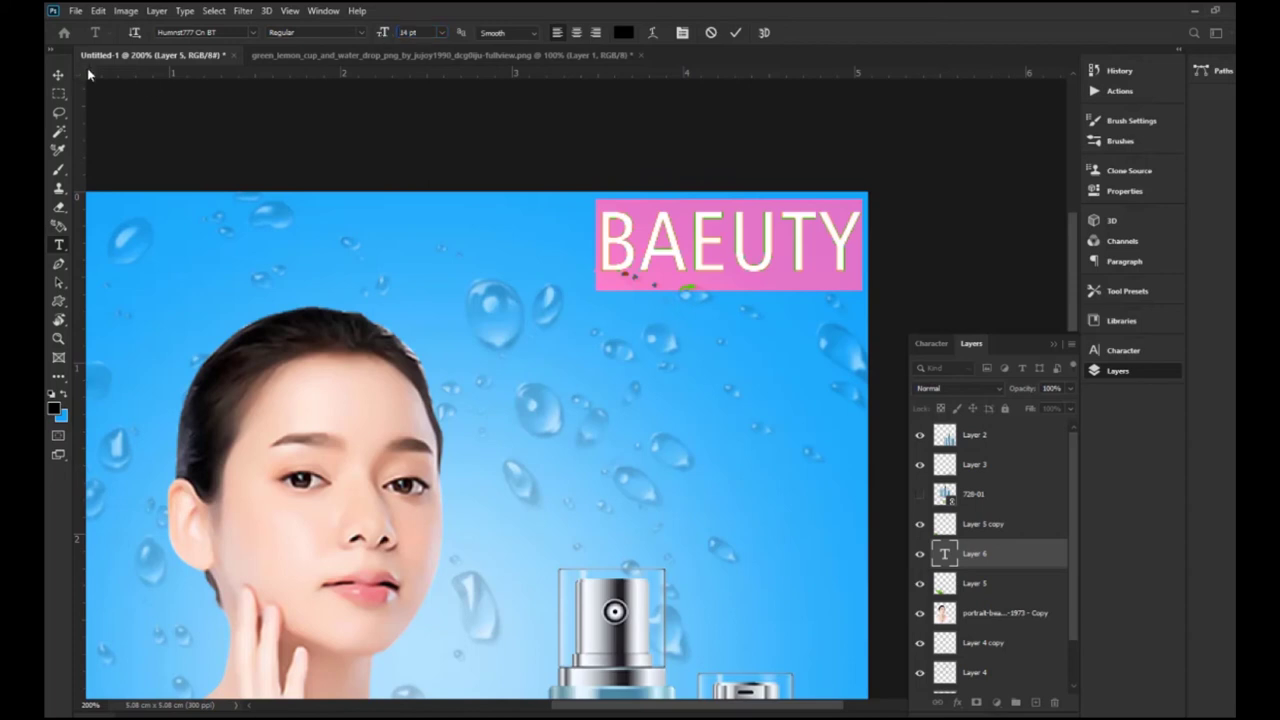
left_click(58, 75)
Step: Move the BAEUTY title left and down into place at the upper right
left_click_drag(697, 228, 645, 258)
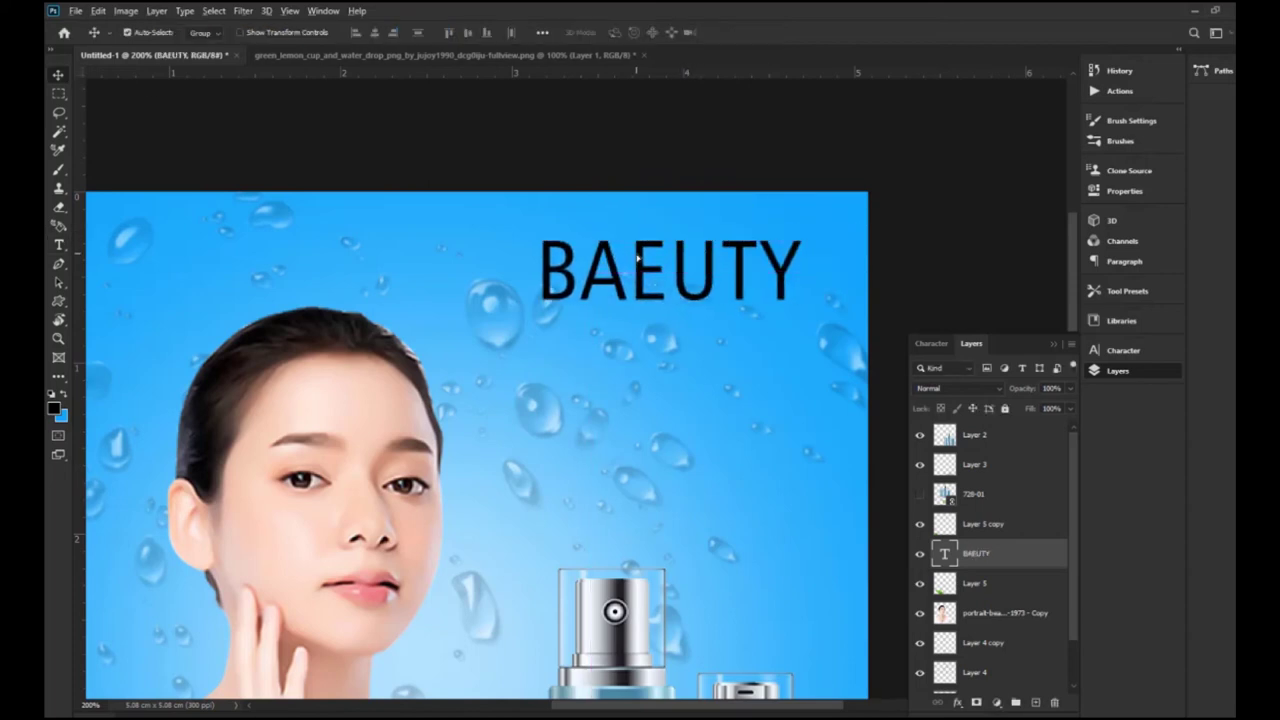
key("ctrl+minus")
key("ctrl+plus")
left_click_drag(687, 213, 678, 212)
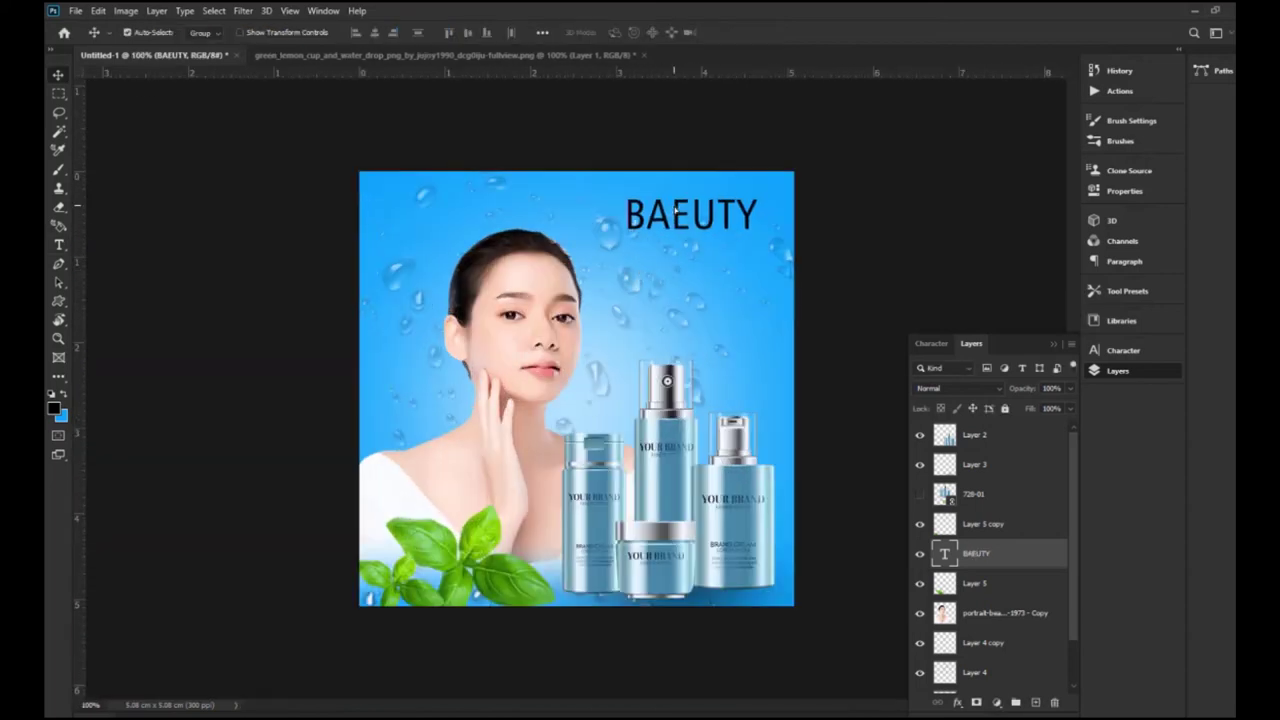
Step: Recolour the BAEUTY text dark blue #063b5a
key("t")
double_click(685, 215)
left_click(623, 32)
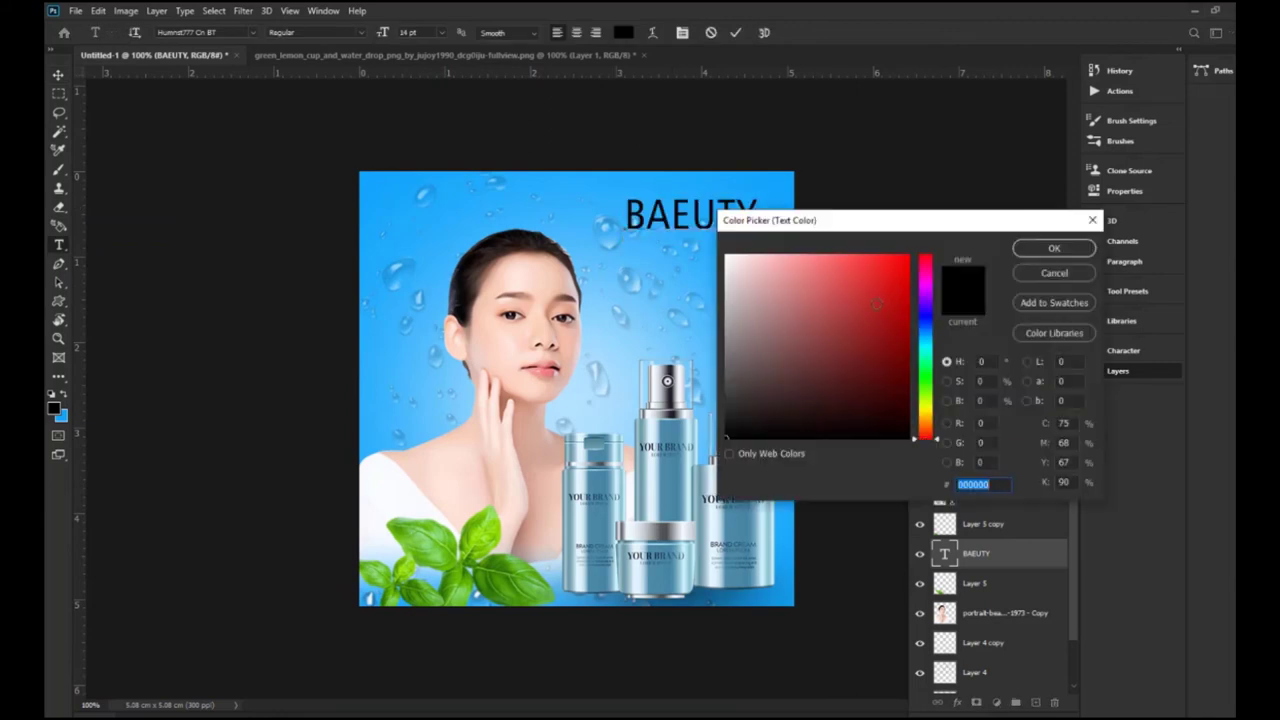
mouse_move(921, 345)
left_mouse_down()
mouse_move(924, 335)
mouse_move(898, 374)
left_mouse_up()
left_click(901, 352)
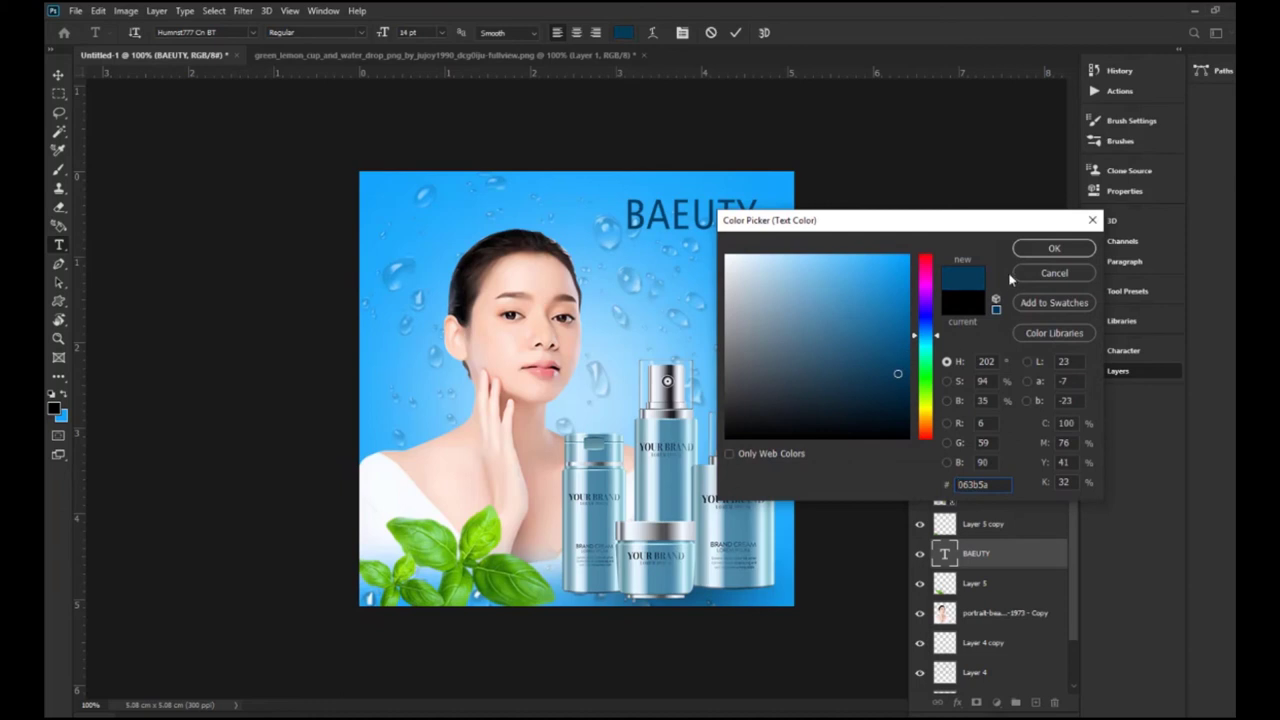
left_click(1038, 252)
left_click(58, 77)
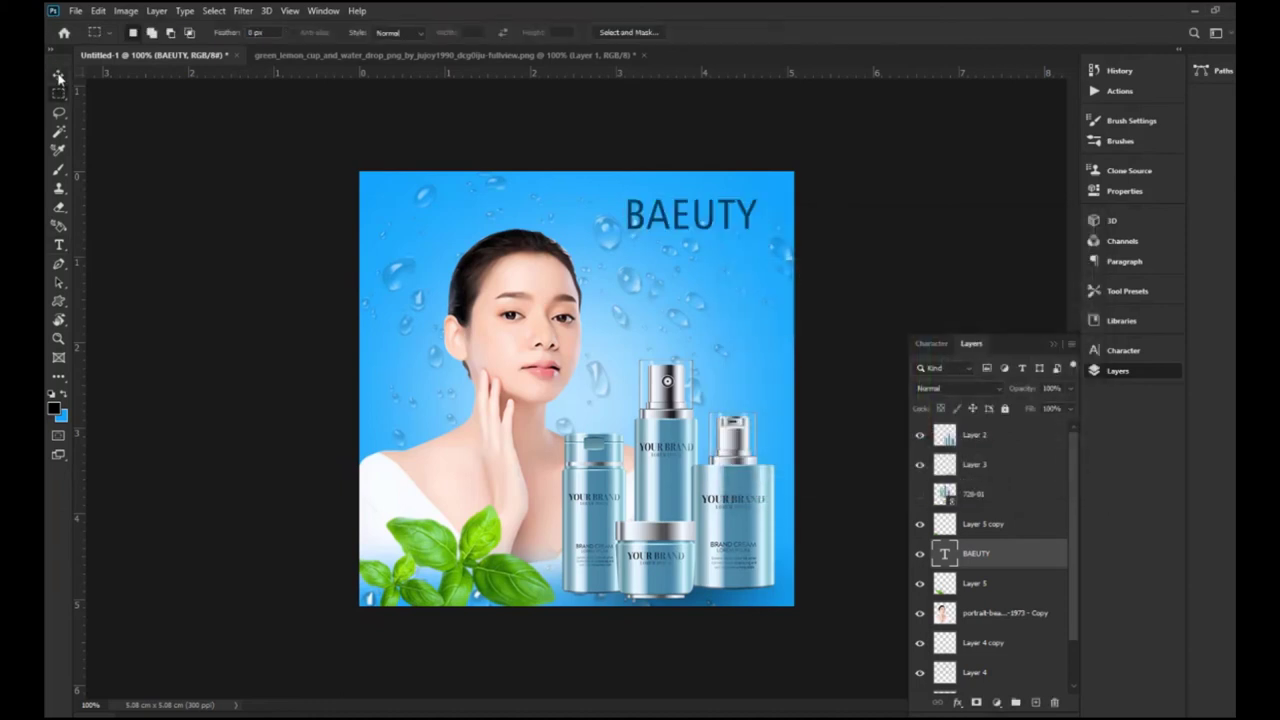
Step: Duplicate BAEUTY just below itself and change the copy's text to 'Skin Care'
left_click_drag(680, 214, 678, 262)
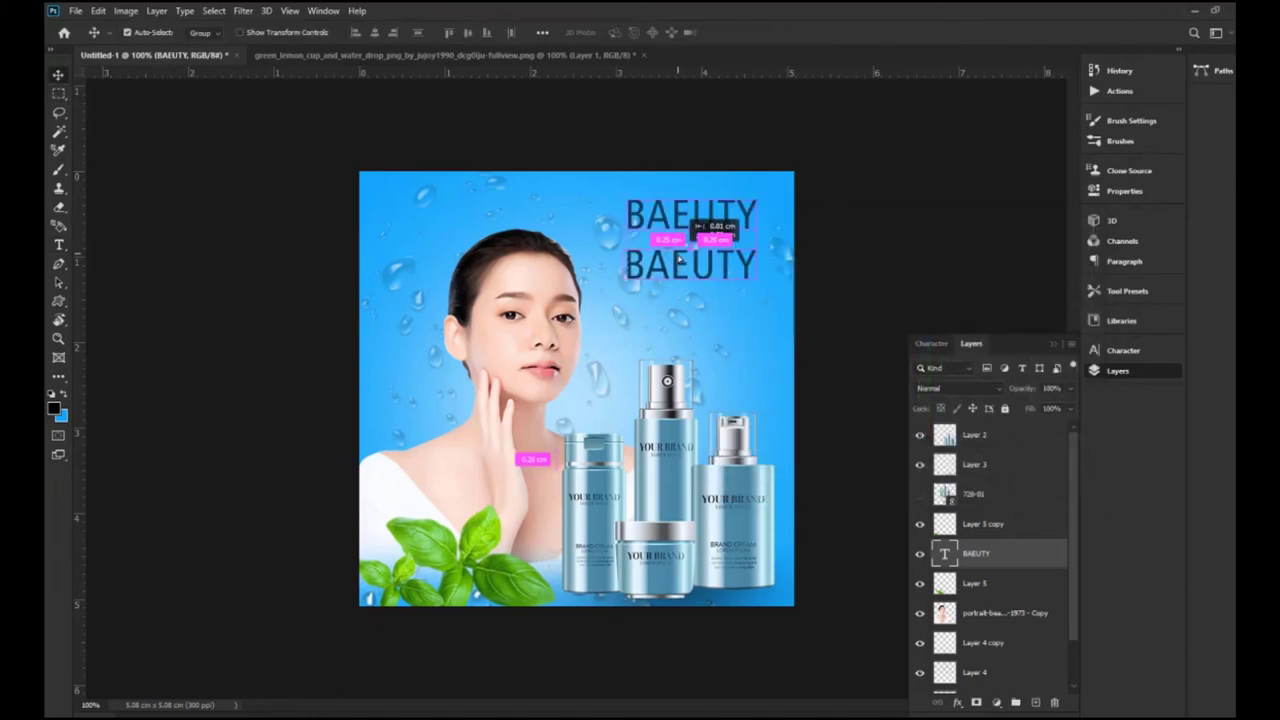
double_click(678, 262)
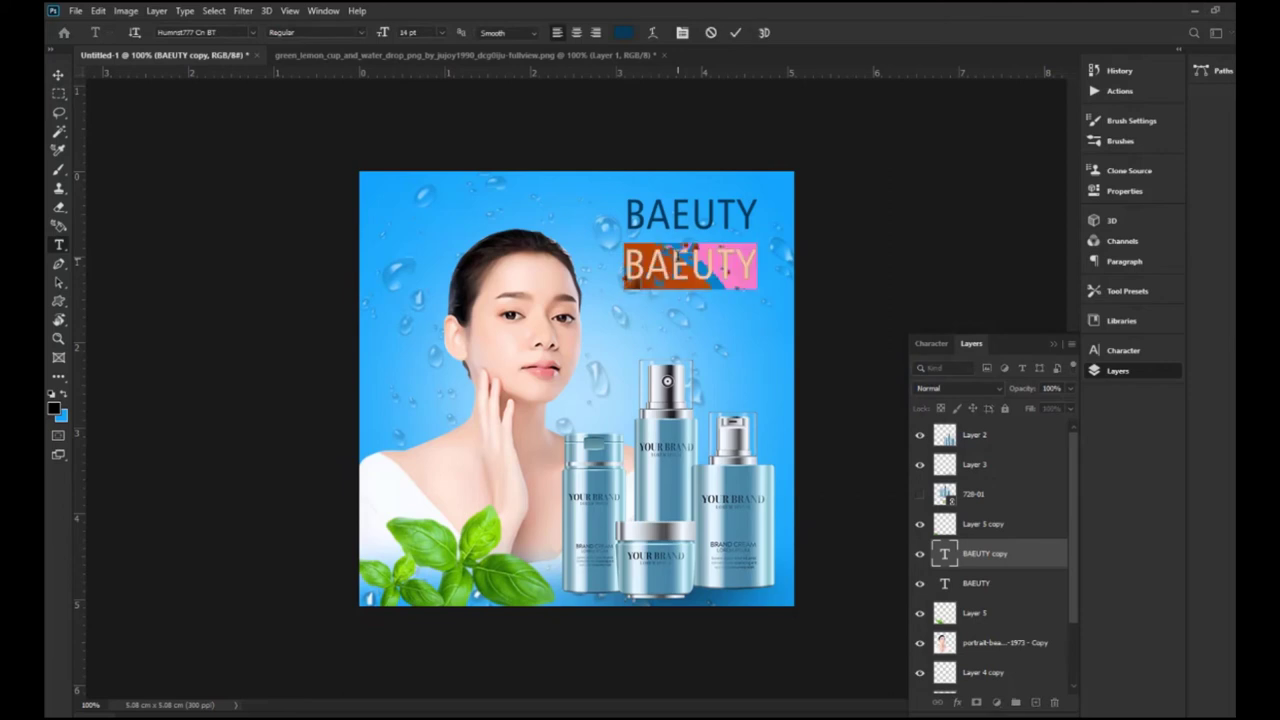
type("Skin Care")
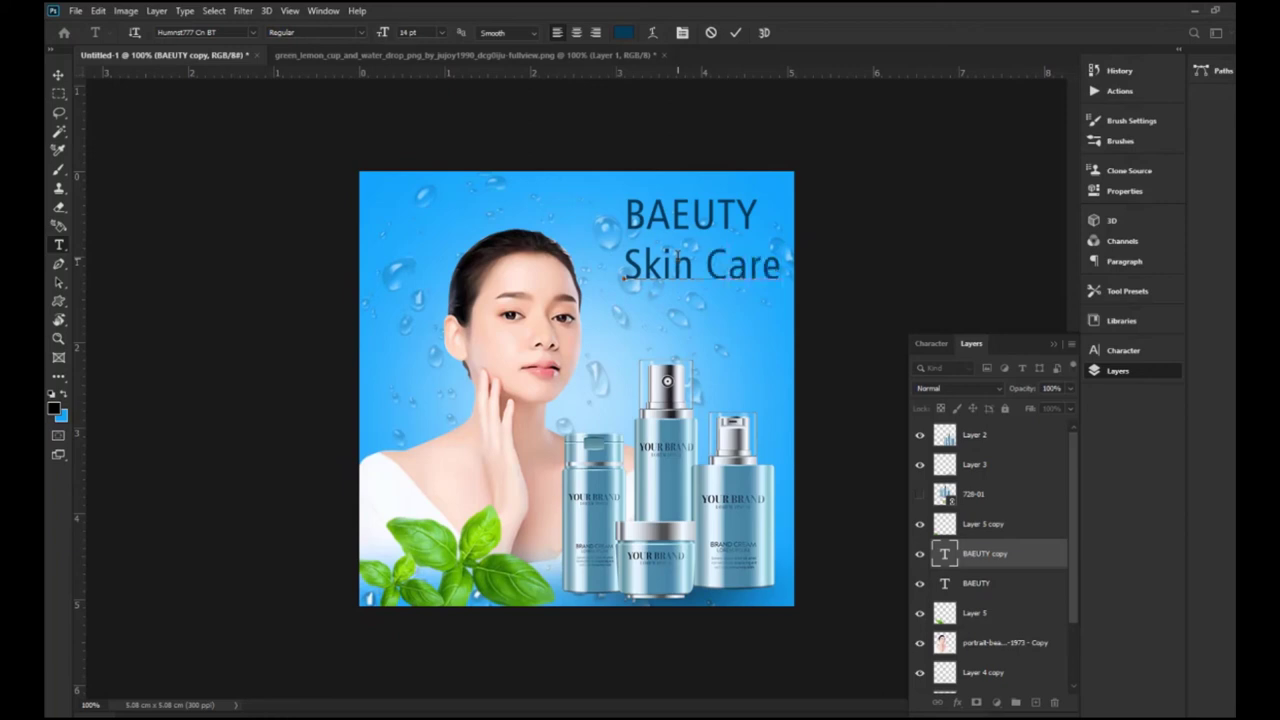
Step: Colour the Skin Care text magenta #d8017f
key("ctrl+a")
left_click(624, 32)
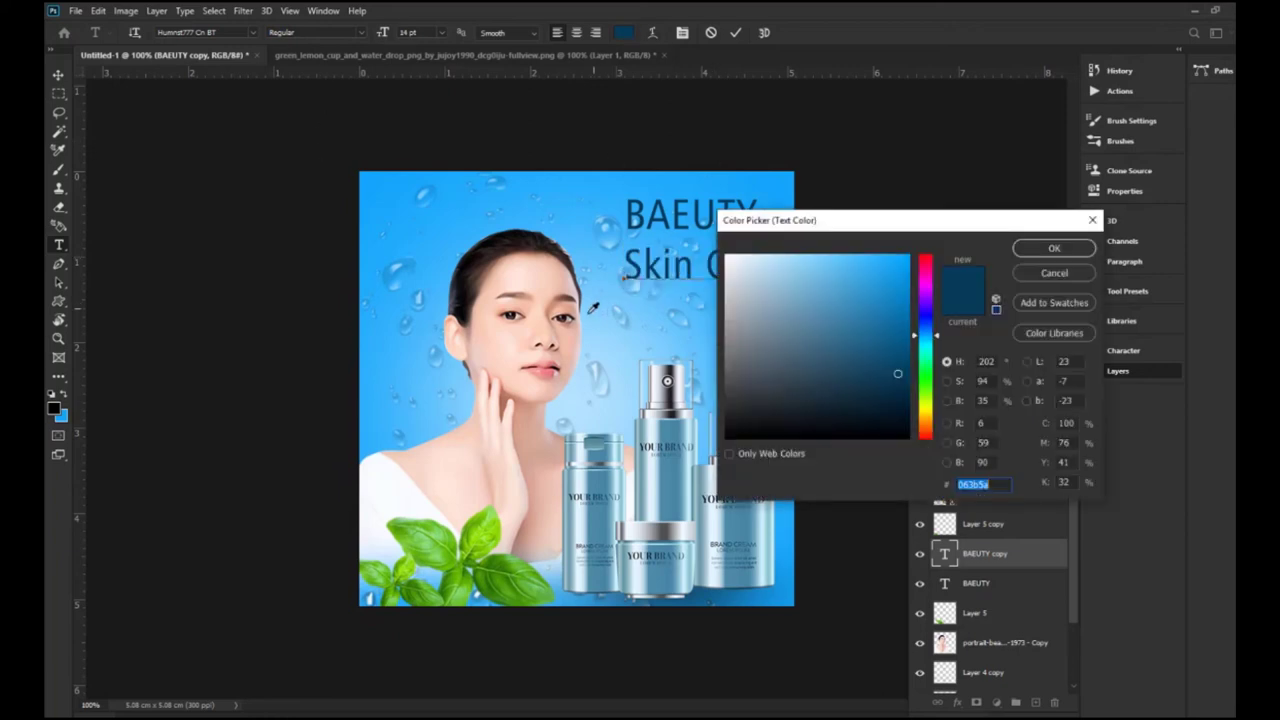
left_click(530, 347)
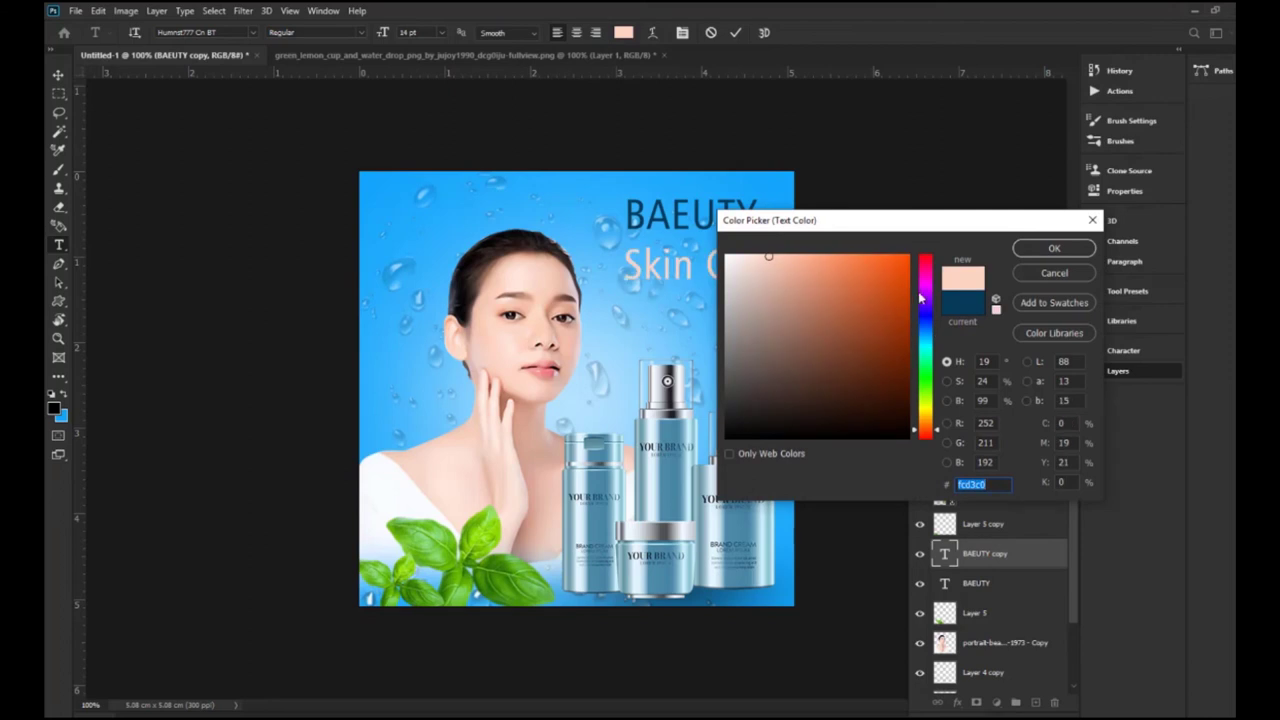
left_click_drag(920, 298, 920, 274)
left_click(906, 283)
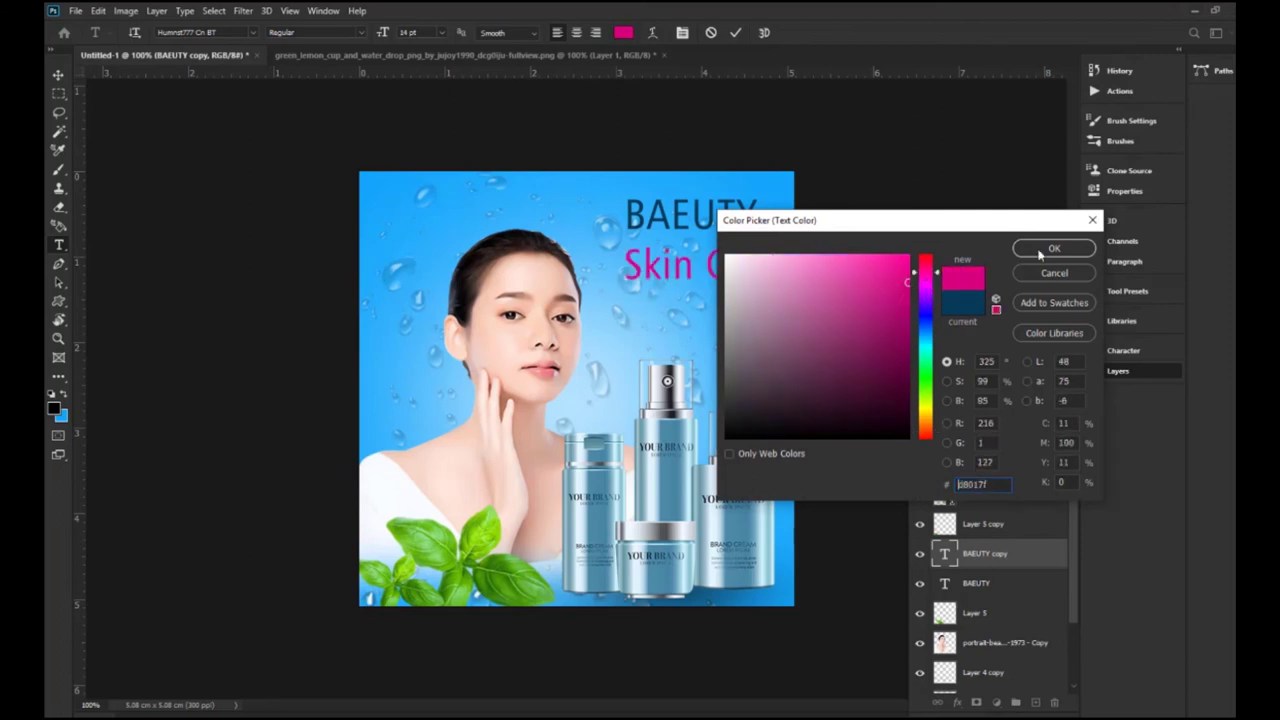
left_click(1054, 248)
left_click(58, 75)
Step: Enlarge the Skin Care text slightly
scroll(762, 262, "up", 1)
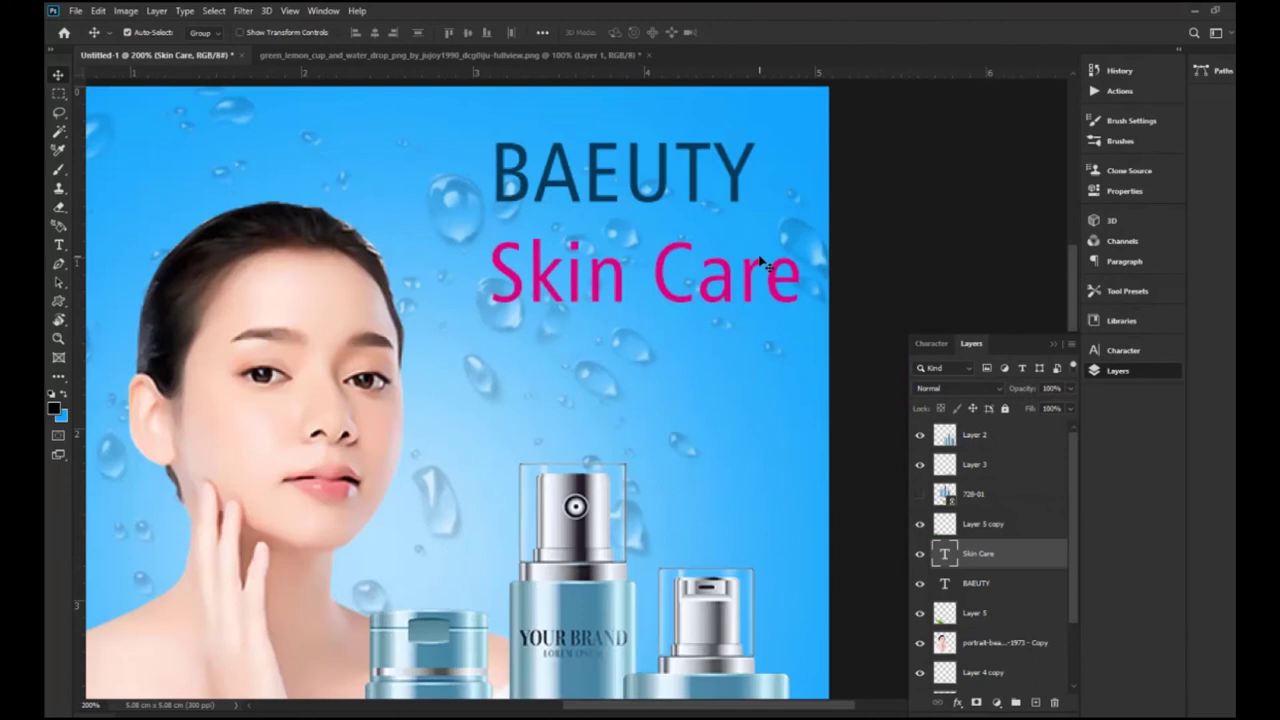
scroll(762, 262, "up", 1)
key("ctrl+shift+period")
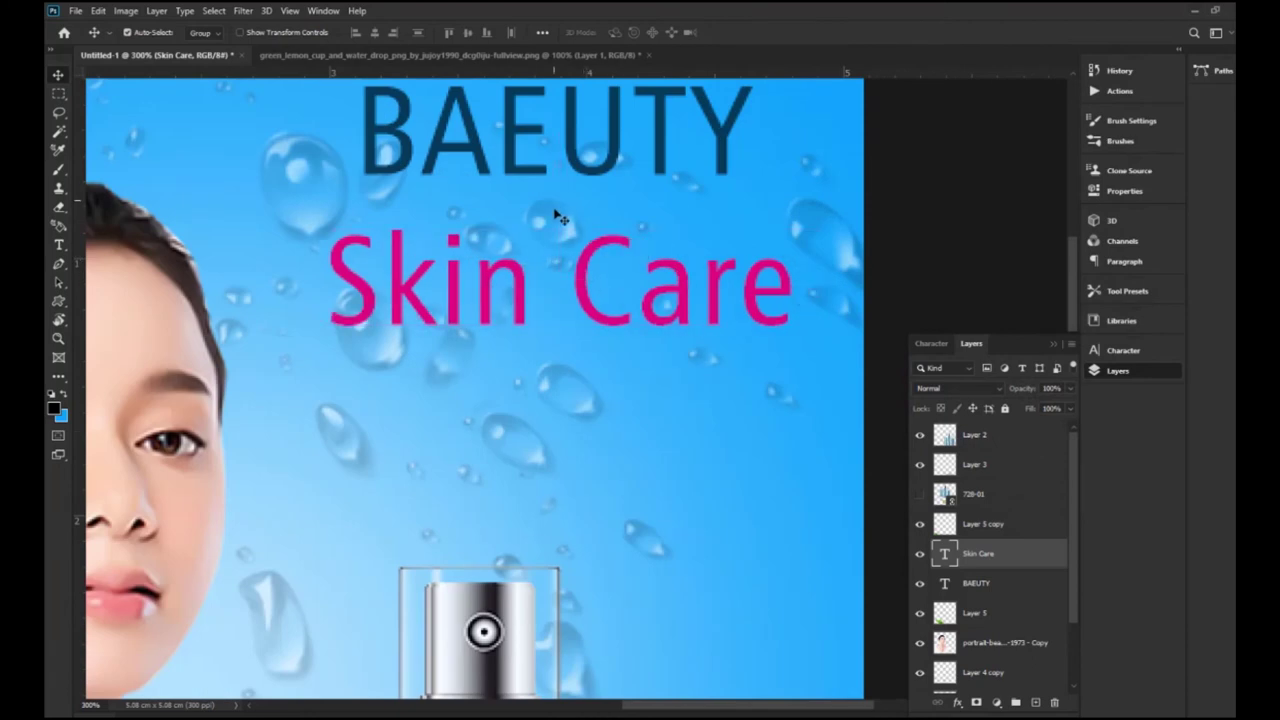
scroll(571, 229, "down", 3)
scroll(697, 228, "up", 2)
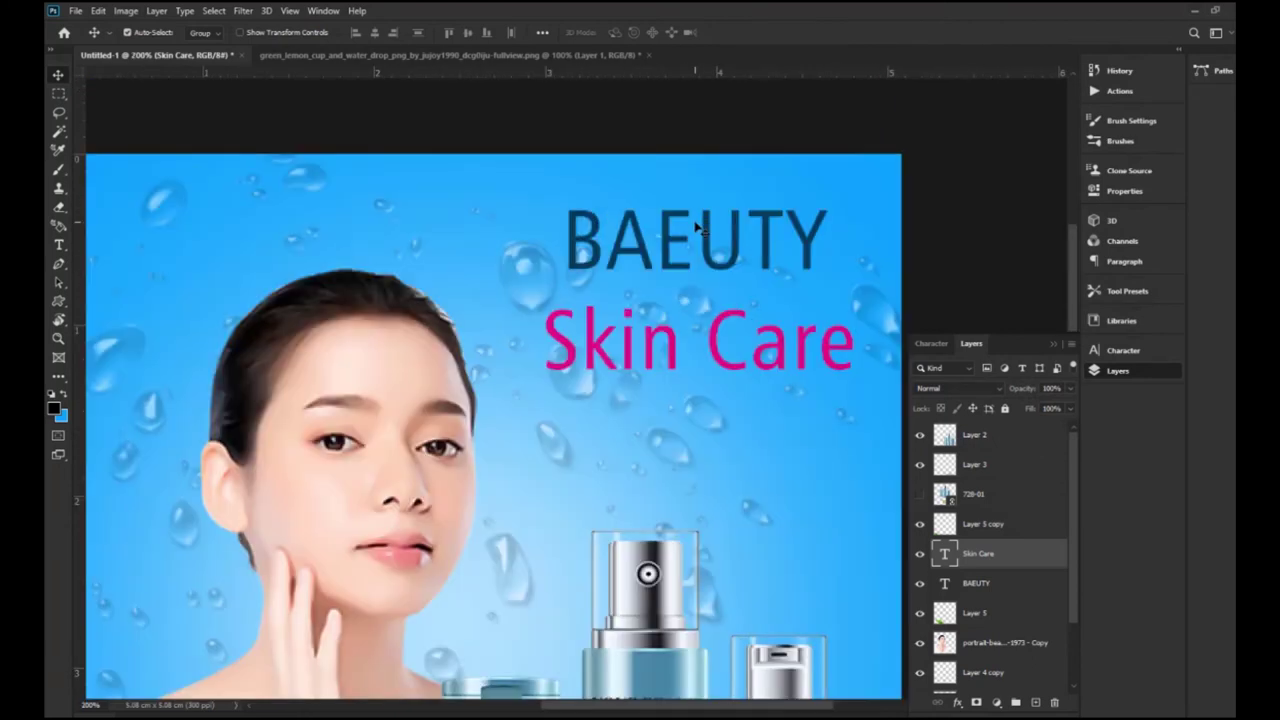
Step: Shrink BAEUTY to 12 pt and move it slightly right
double_click(697, 228)
left_click(424, 33)
key("Return")
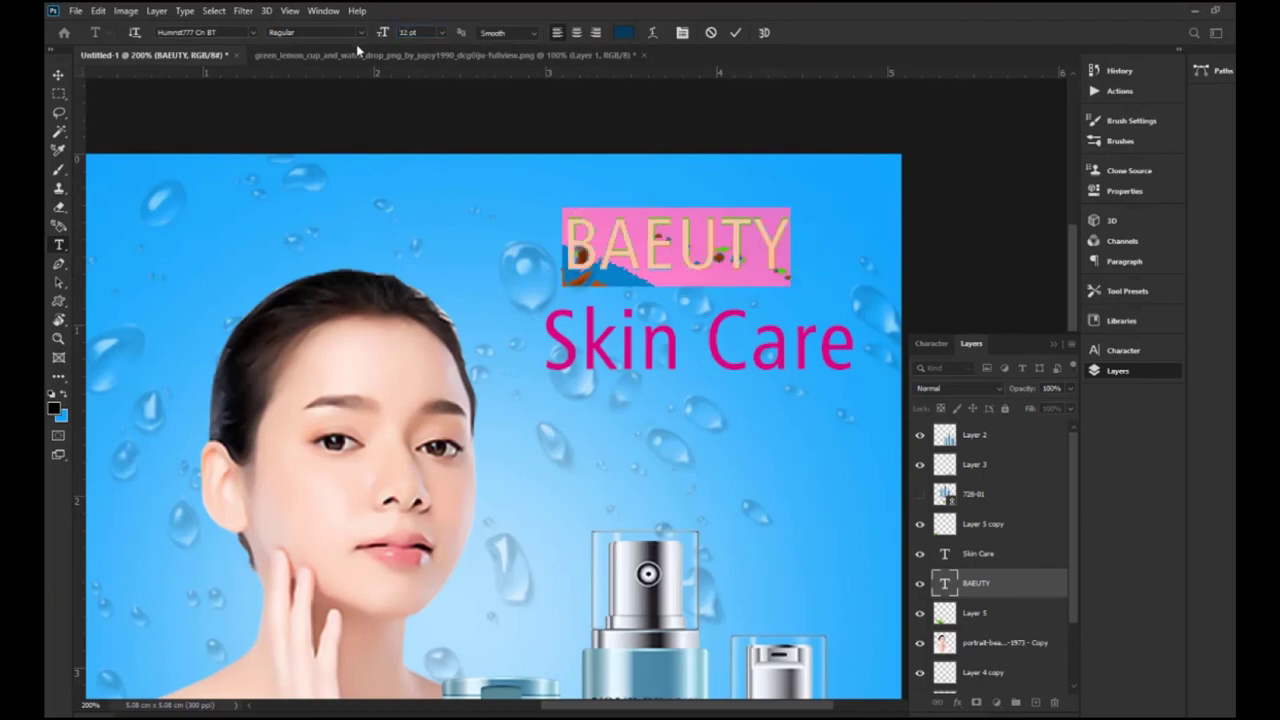
left_click(57, 76)
left_click_drag(645, 238, 664, 238)
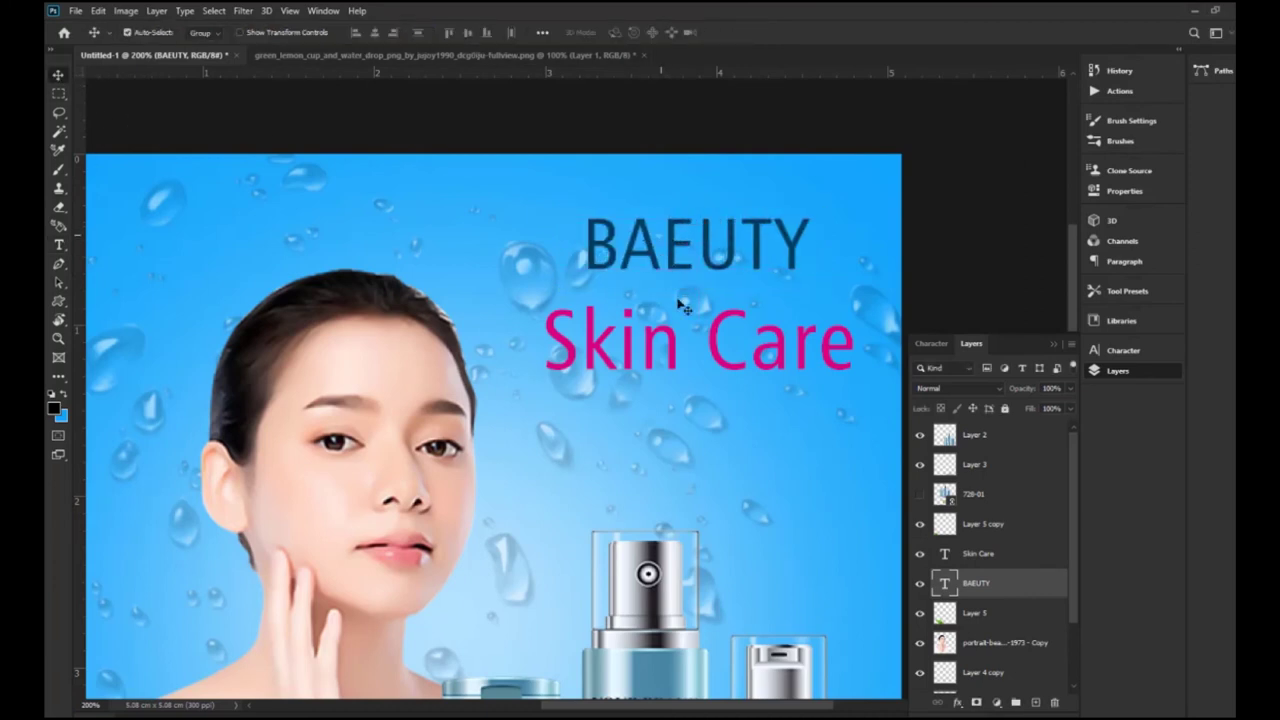
Step: Set the Skin Care text to 16 pt
key("t")
left_click(700, 355)
key("ctrl+a")
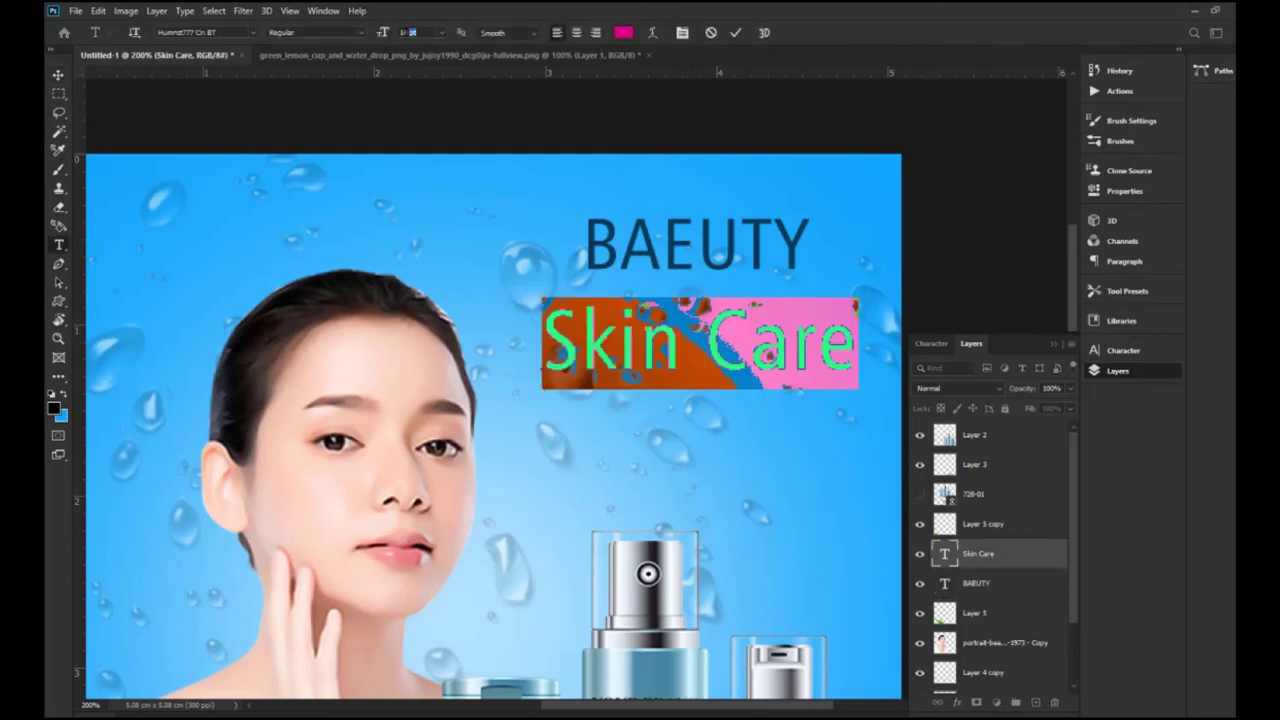
key("Return")
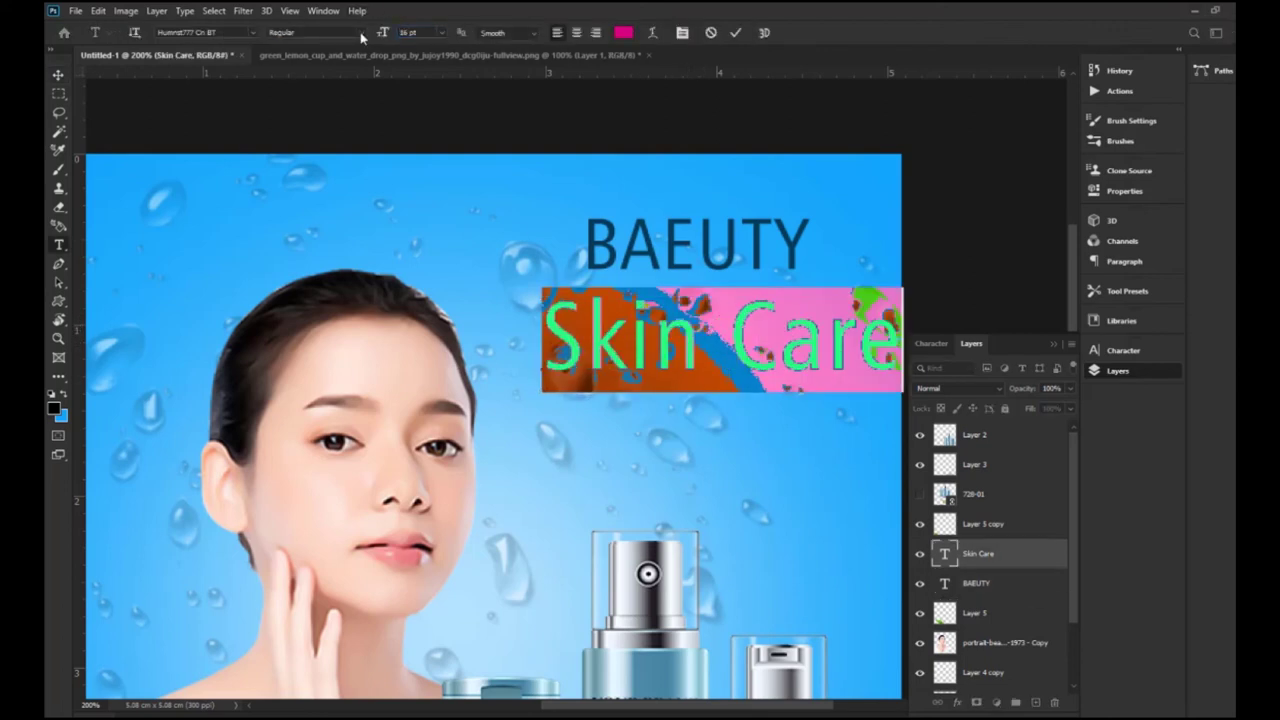
key("ctrl+Return")
Step: Stack Skin Care and BAEUTY at the upper right and review the whole poster
key("v")
left_click_drag(736, 340, 716, 390)
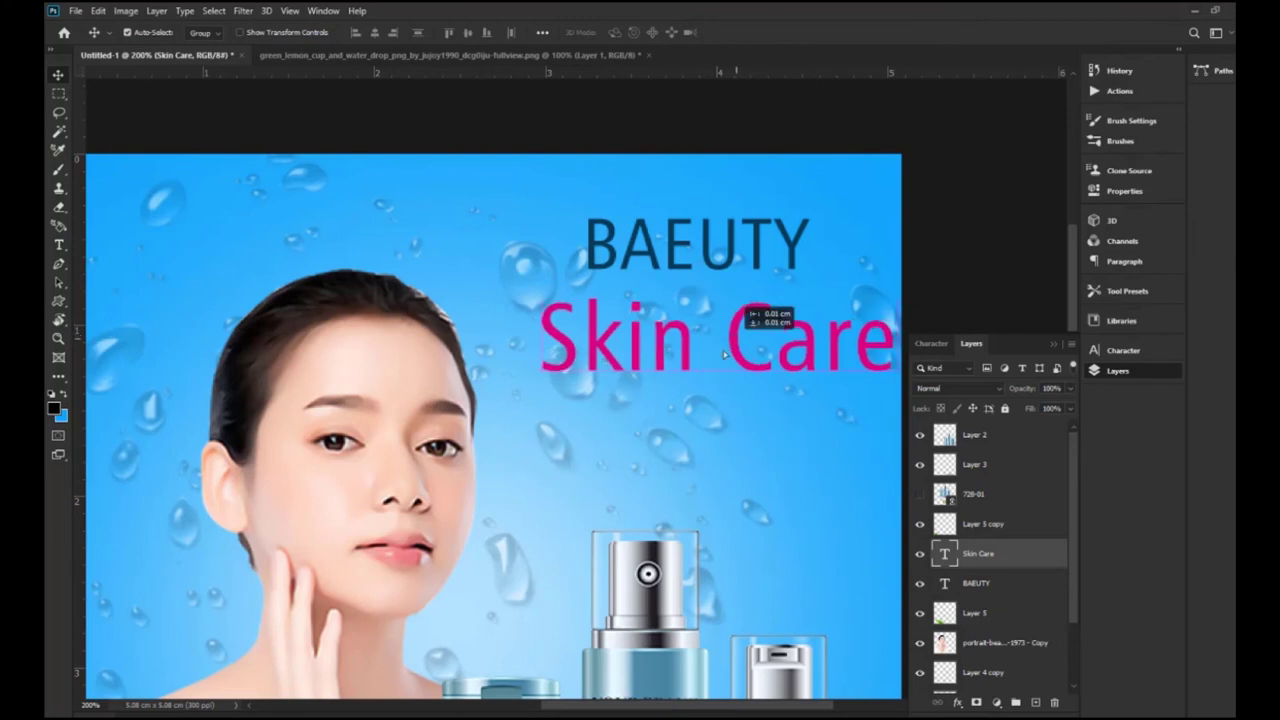
left_click_drag(714, 262, 716, 278)
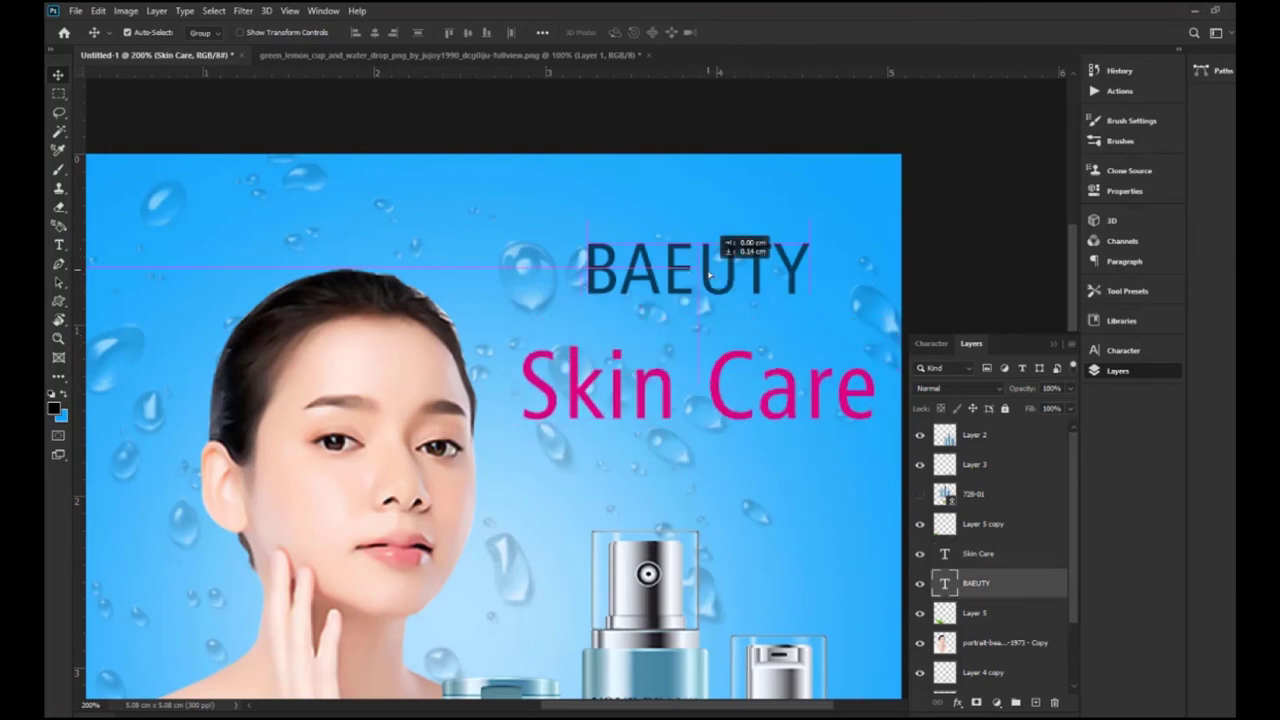
key("ctrl+minus")
key("ctrl+minus")
key("ctrl+plus")
key("ctrl+plus")
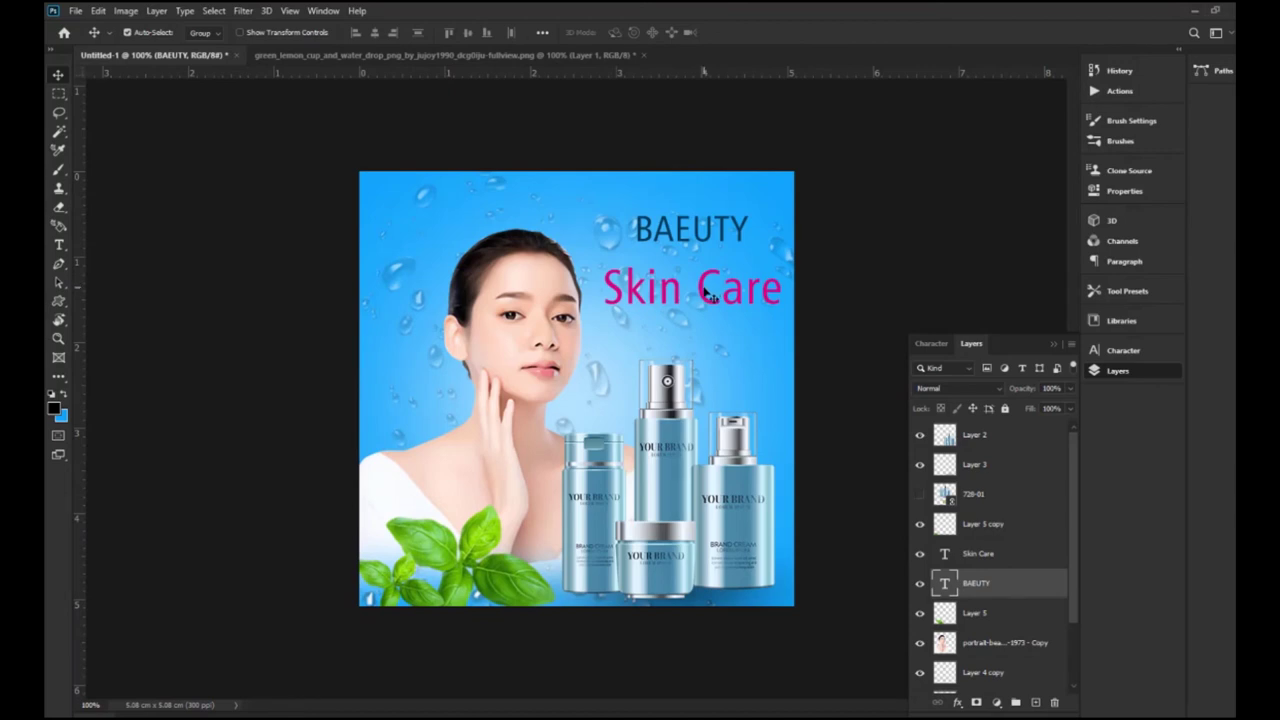
left_click(706, 292)
key("ctrl+minus")
key("ctrl+plus")
left_click(463, 397)
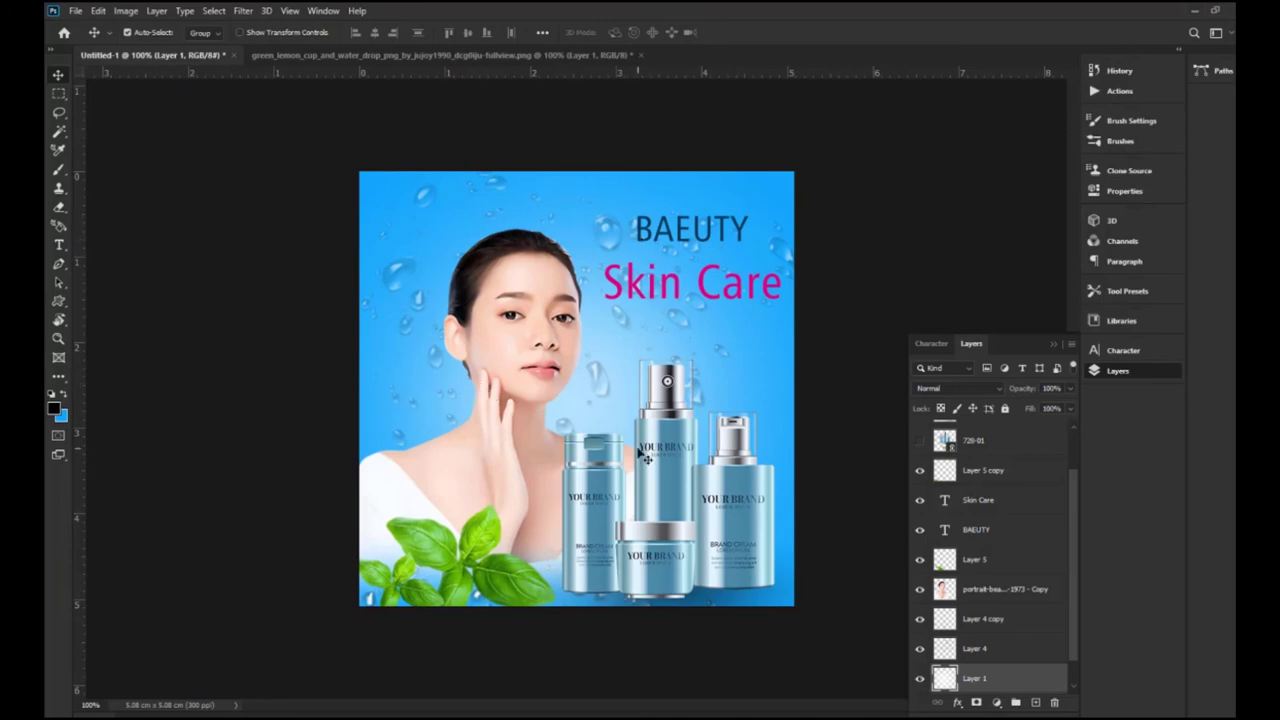
Step: Nudge the basil leaves right and down and shrink them to about 94%
left_click_drag(481, 564, 497, 582)
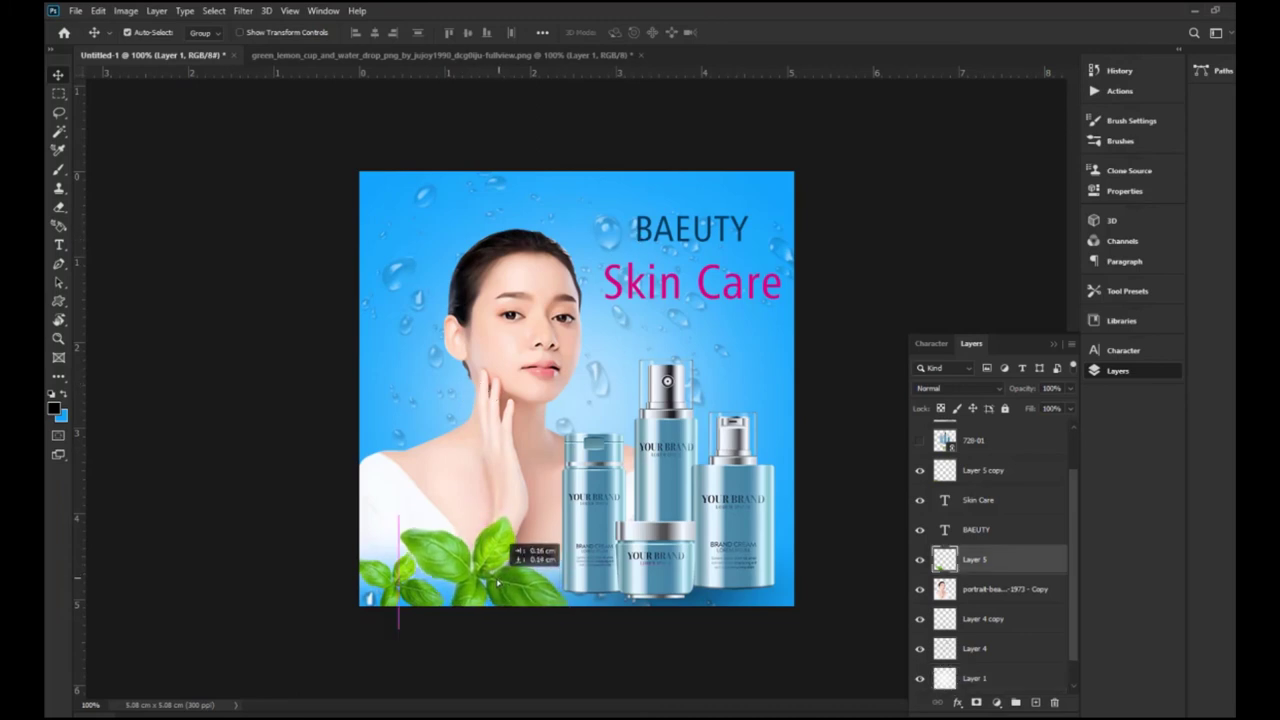
key("ctrl+t")
left_click_drag(573, 633, 508, 589)
key("Return")
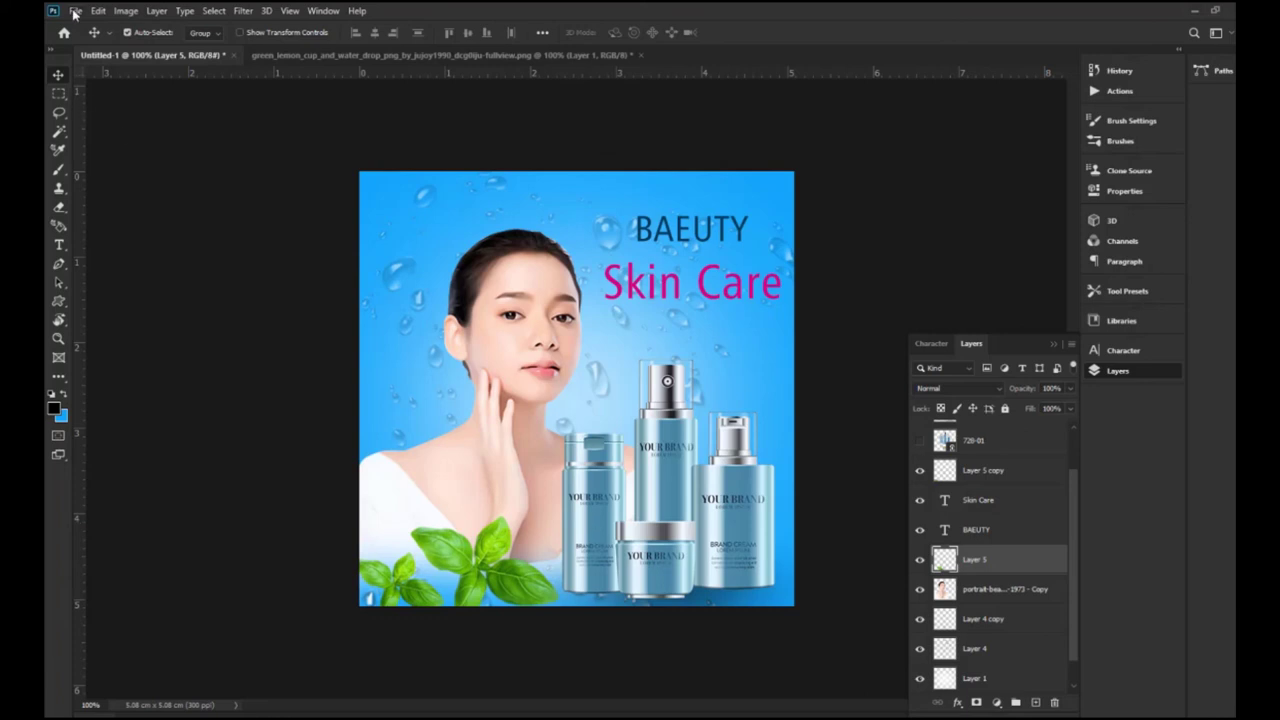
Step: Reveal the 728-01 image and copy its lassoed olive sprig to a new layer
scroll(943, 493, "up", 1)
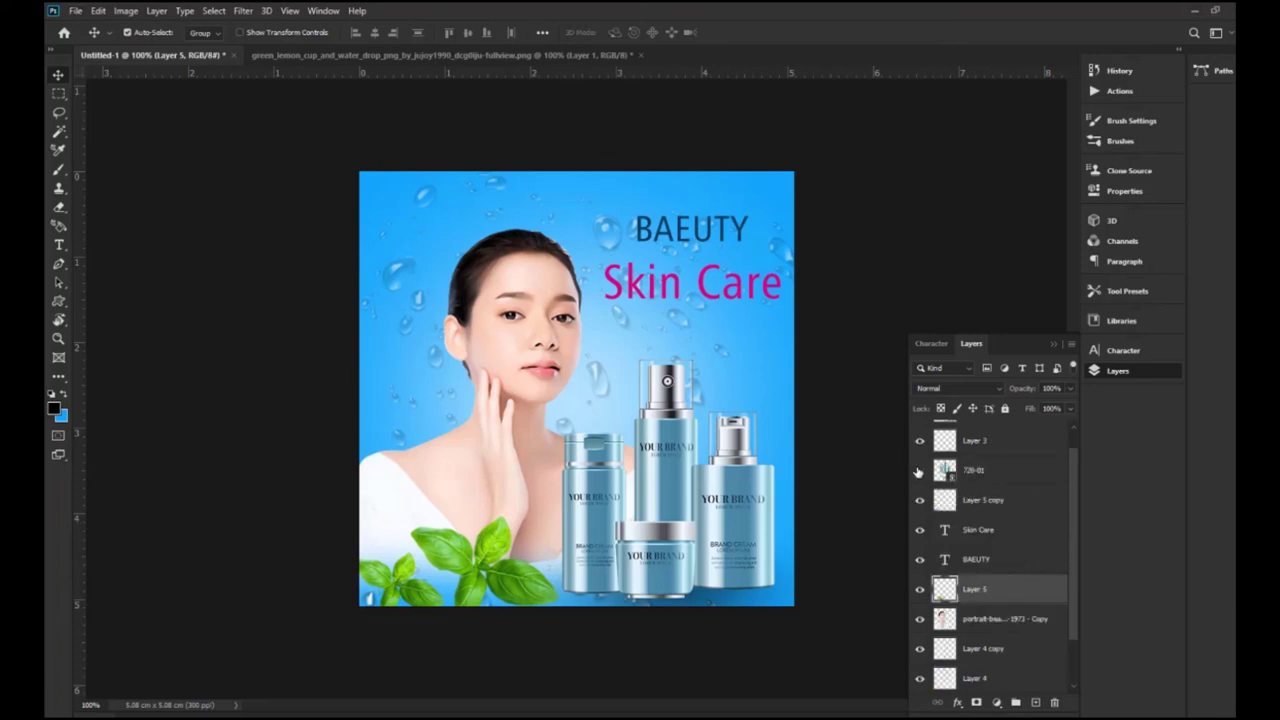
left_click(919, 470)
left_click(972, 470)
left_click_drag(650, 380, 485, 255)
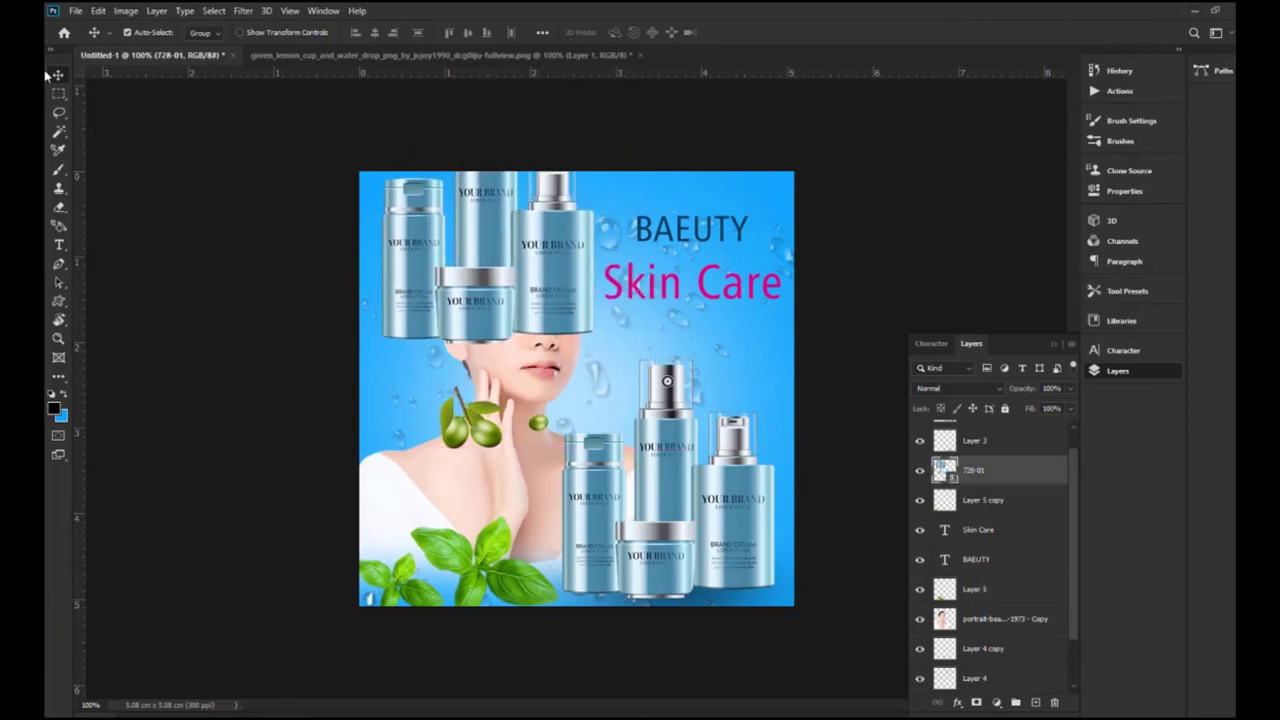
left_click(58, 112)
mouse_move(510, 414)
left_mouse_down()
mouse_move(436, 444)
mouse_move(466, 458)
mouse_move(550, 450)
mouse_move(556, 408)
mouse_move(490, 395)
left_mouse_up()
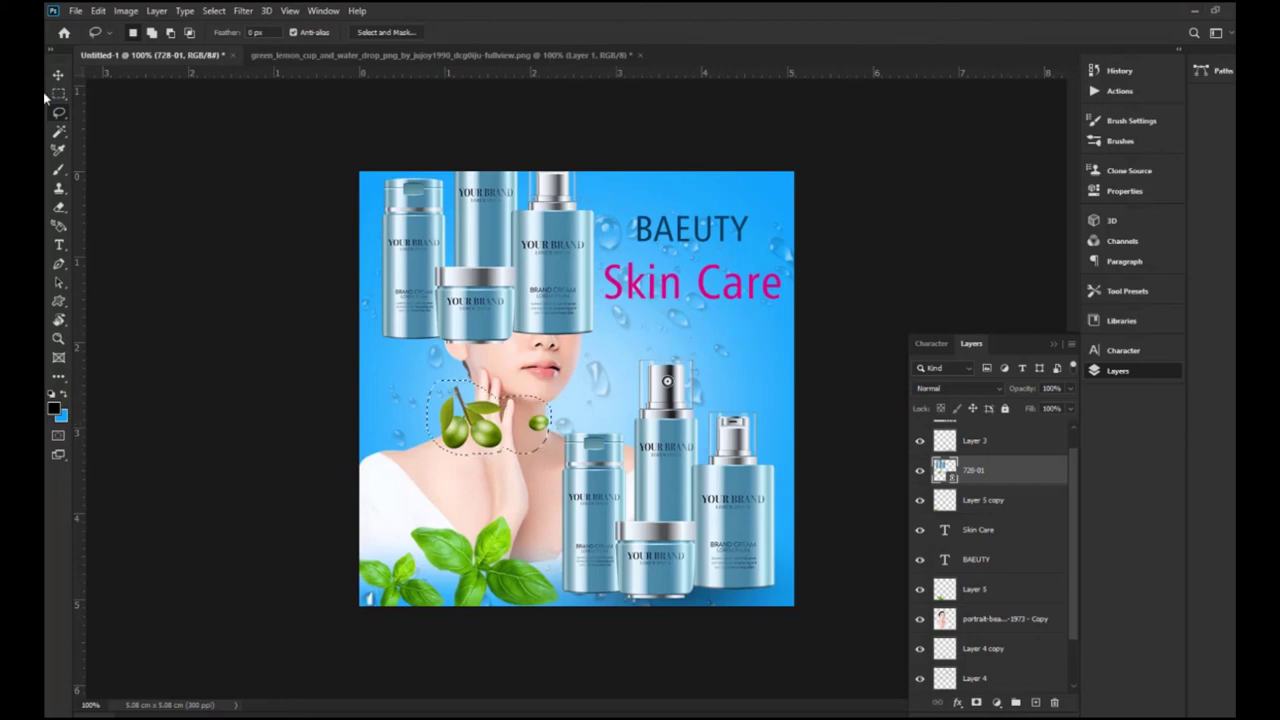
left_click(58, 75)
key("ctrl+j")
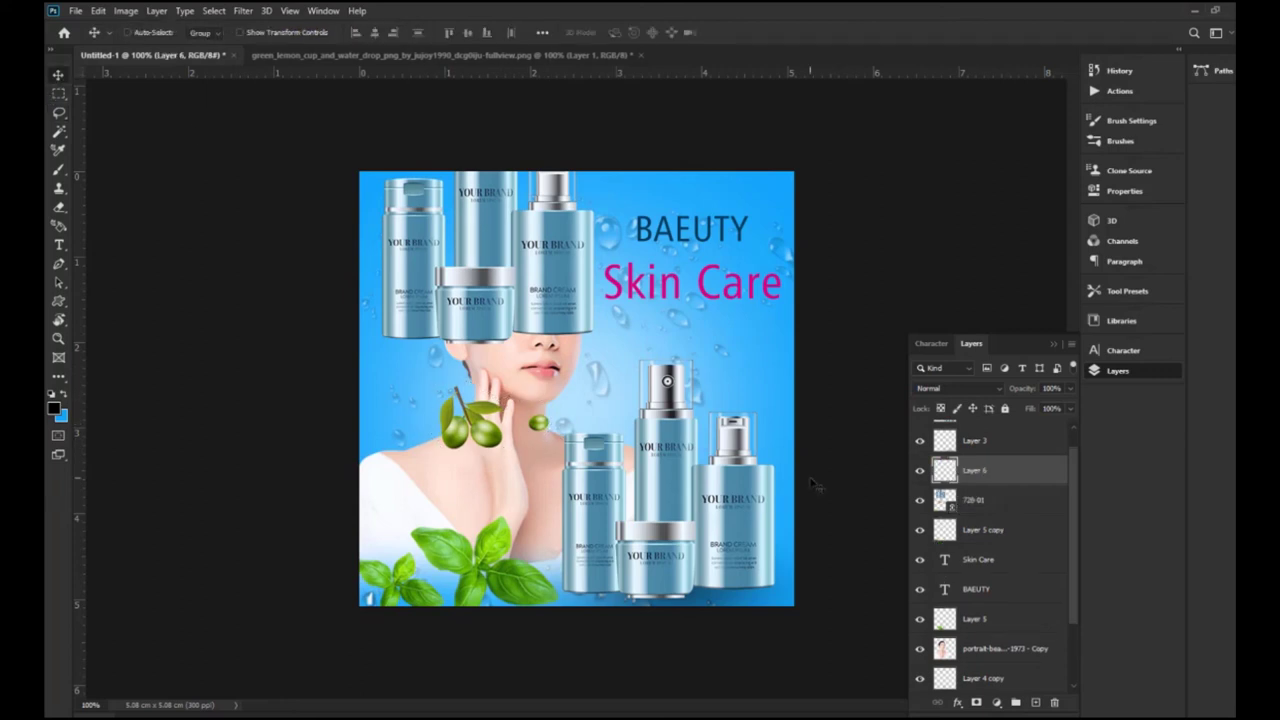
Step: Hide 728-01 and place the olive sprig layer on top beside the bottles
left_click(920, 500)
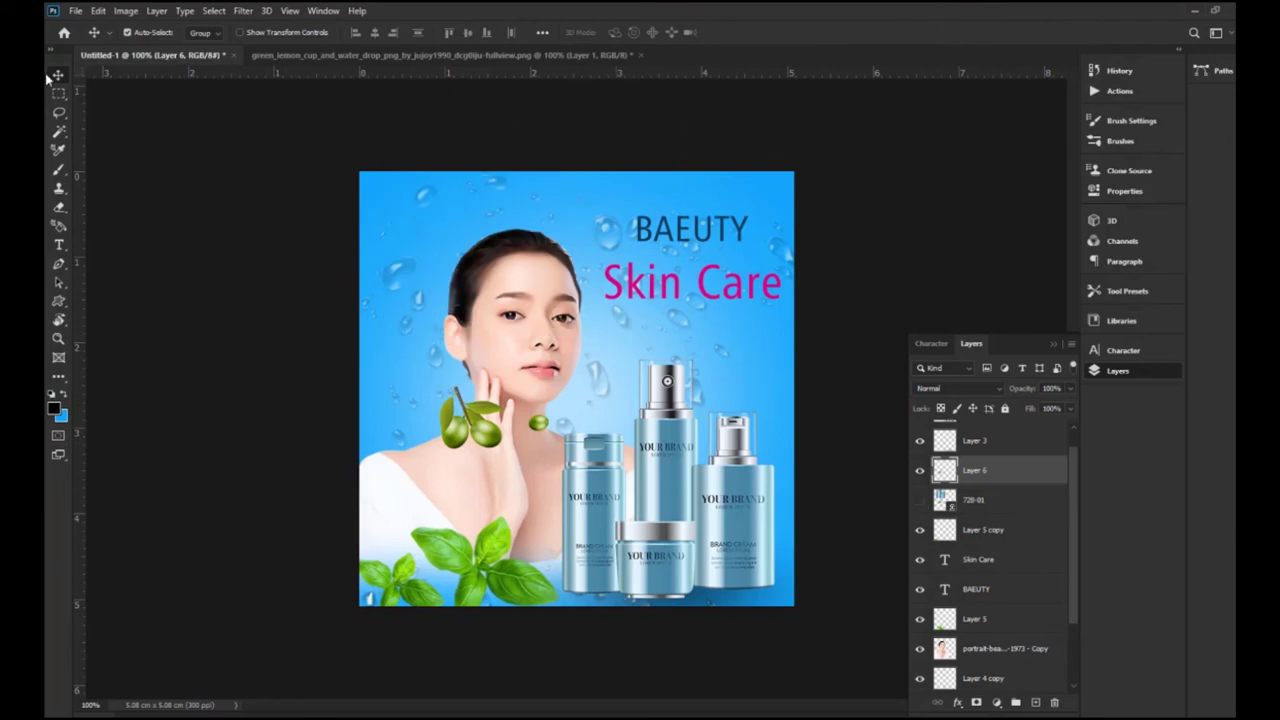
left_click_drag(462, 444, 772, 585)
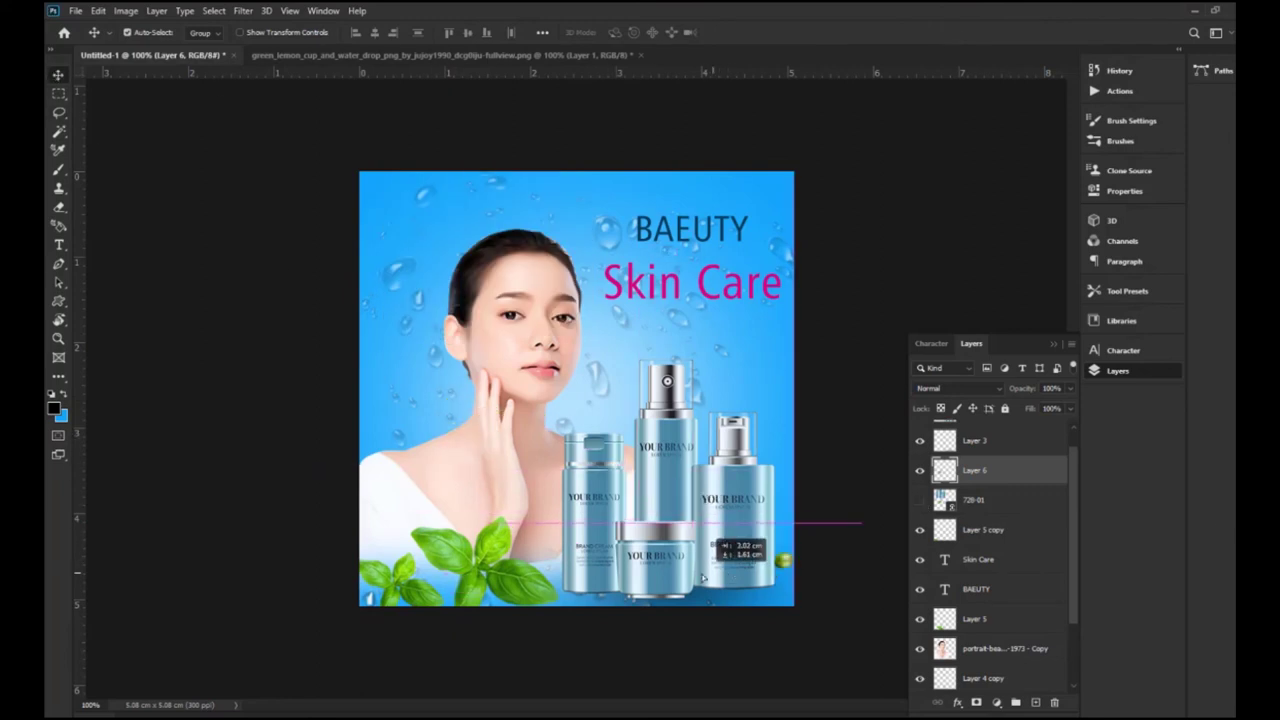
key("ctrl+shift+bracketright")
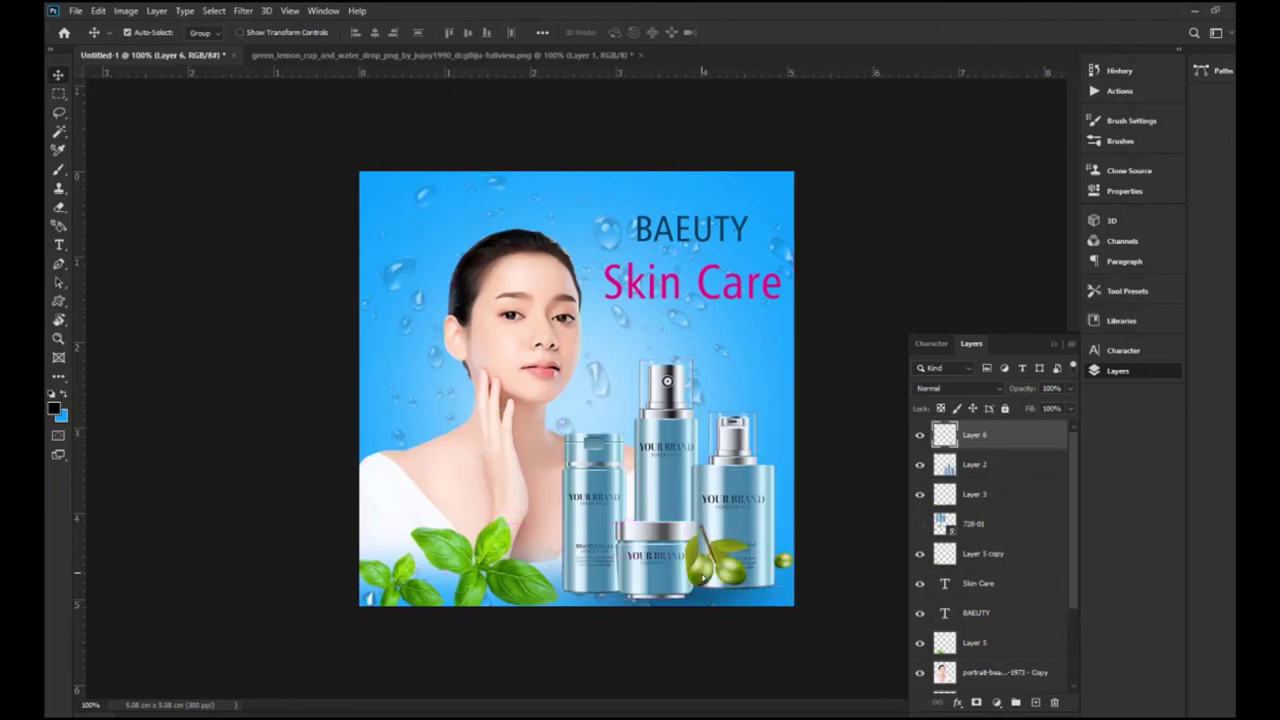
mouse_move(704, 578)
left_mouse_down()
mouse_move(728, 568)
mouse_move(648, 590)
left_mouse_up()
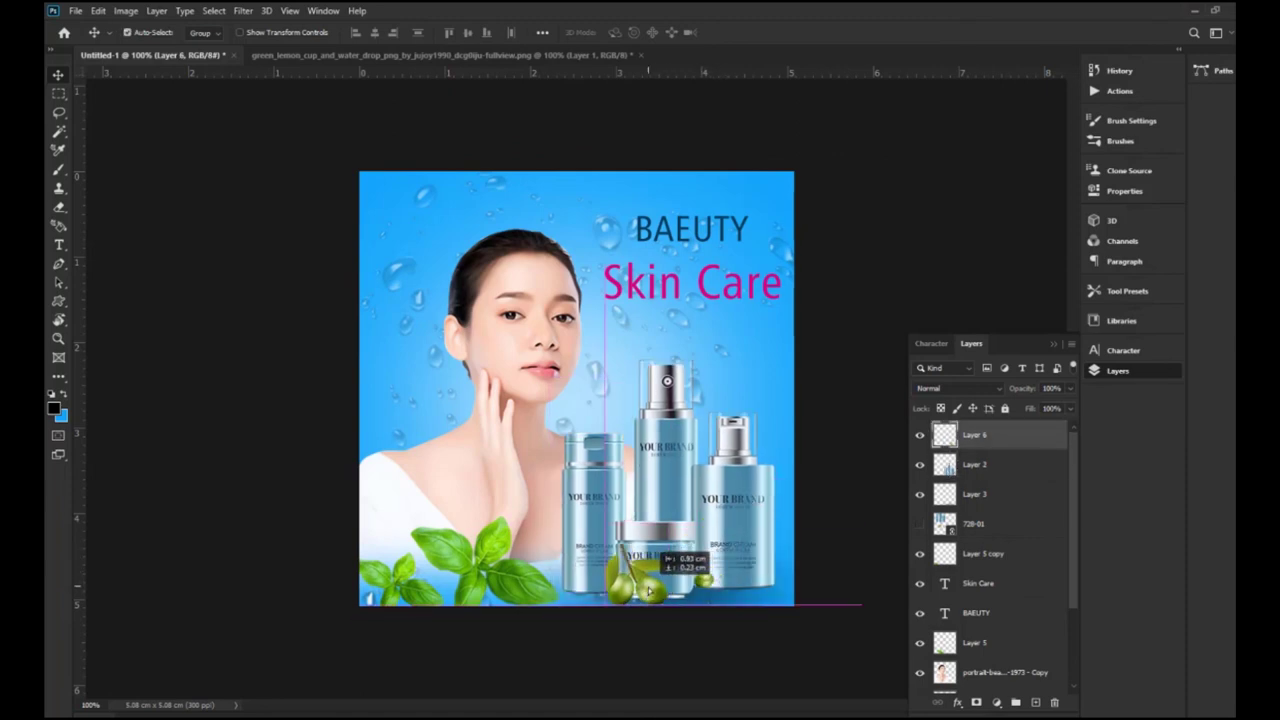
key("ctrl+minus")
key("ctrl+plus")
key("ctrl+plus")
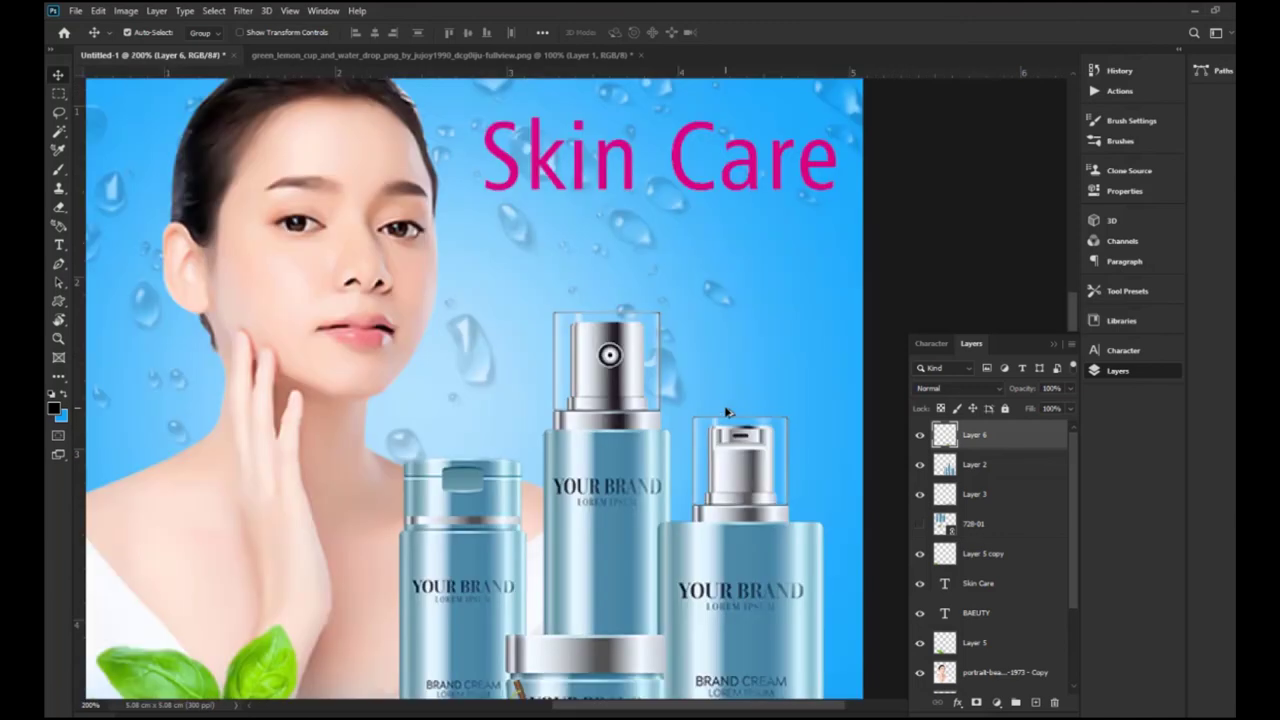
key("ctrl+minus")
key("ctrl+minus")
left_click(75, 10)
left_click(108, 186)
Step: Save the poster to the Desktop as JPEG 'BAETY Poster' at maximum quality 12
left_click(170, 514)
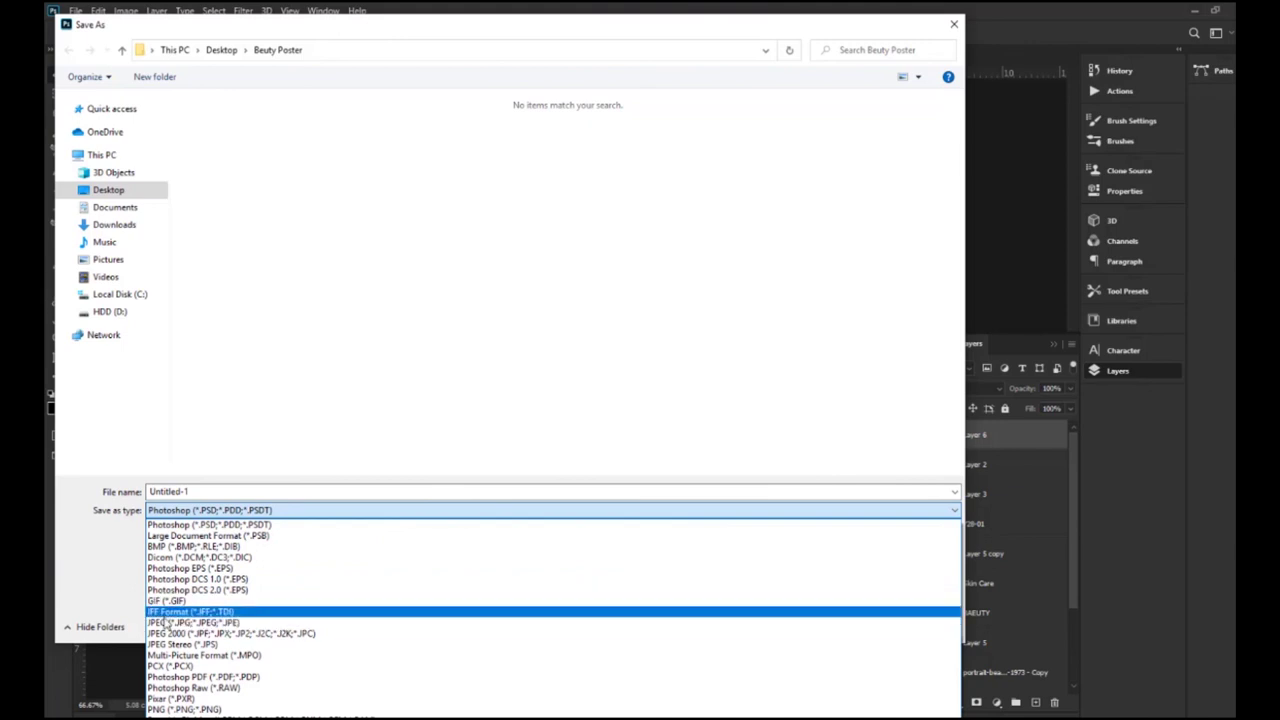
left_click(163, 623)
left_click(163, 190)
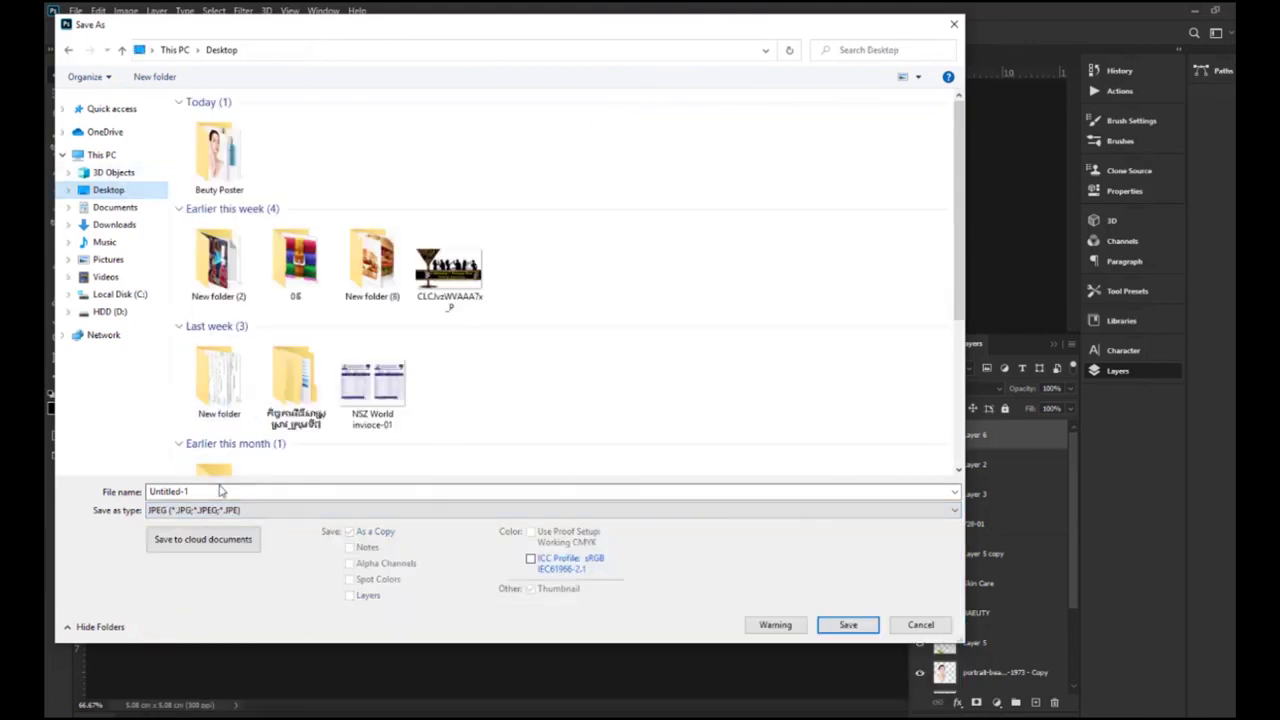
double_click(221, 491)
type("Bea")
key("BackSpace")
key("BackSpace")
type("a")
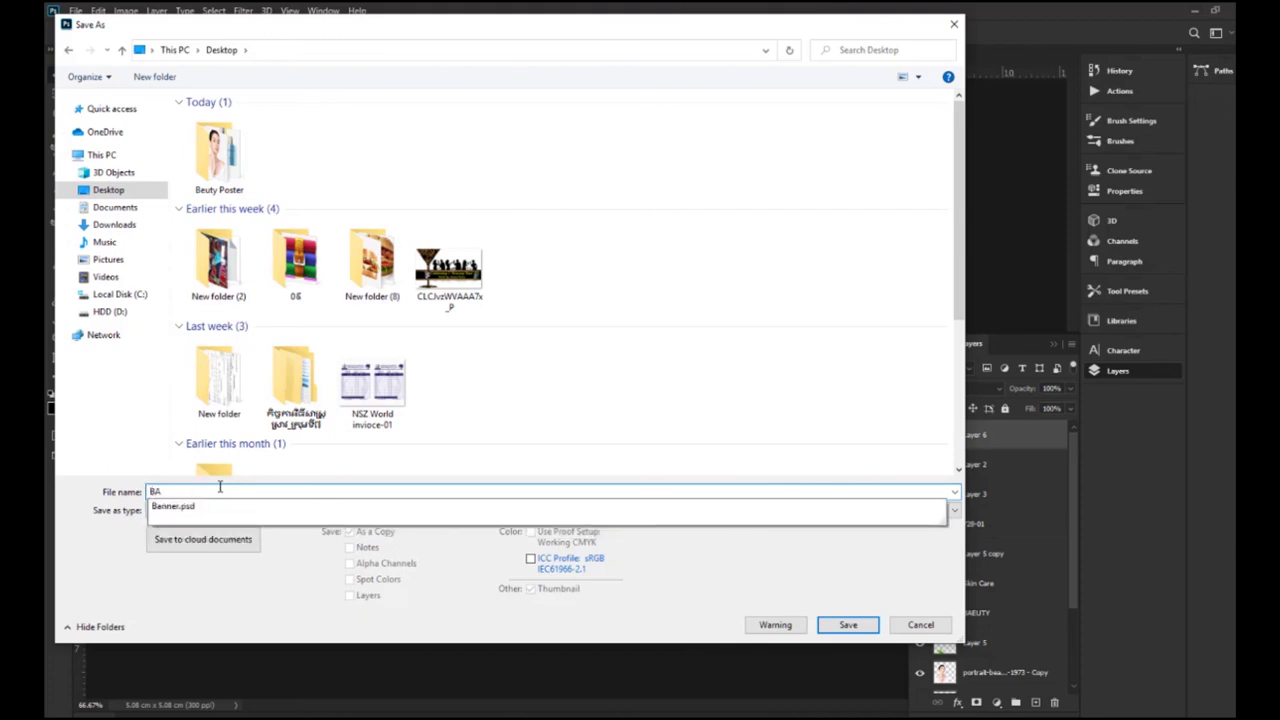
type("ETY Poster")
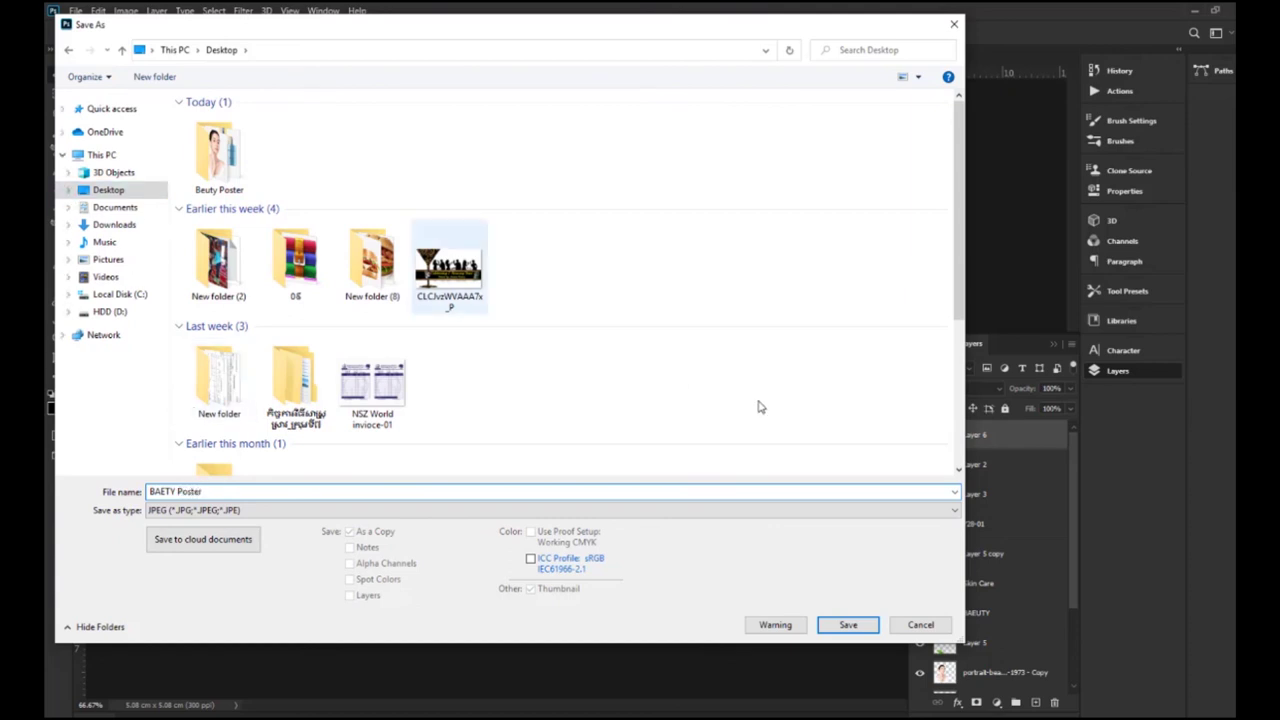
left_click(849, 626)
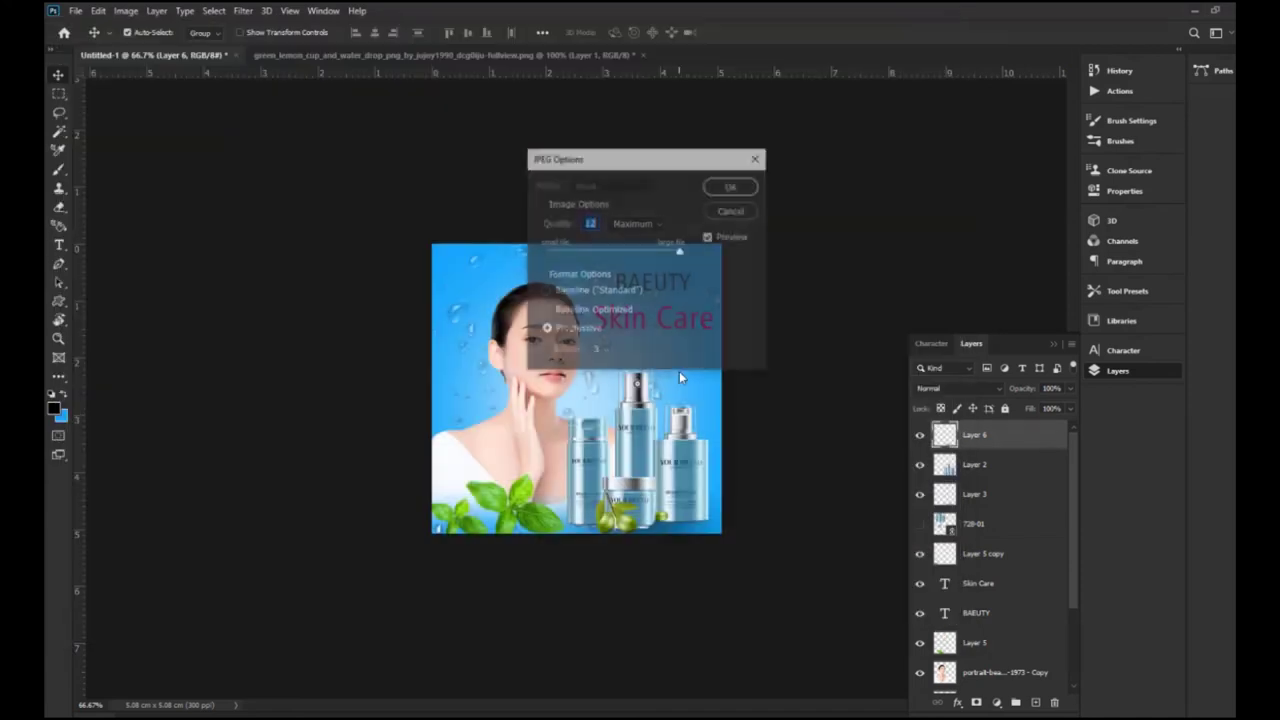
left_click(738, 194)
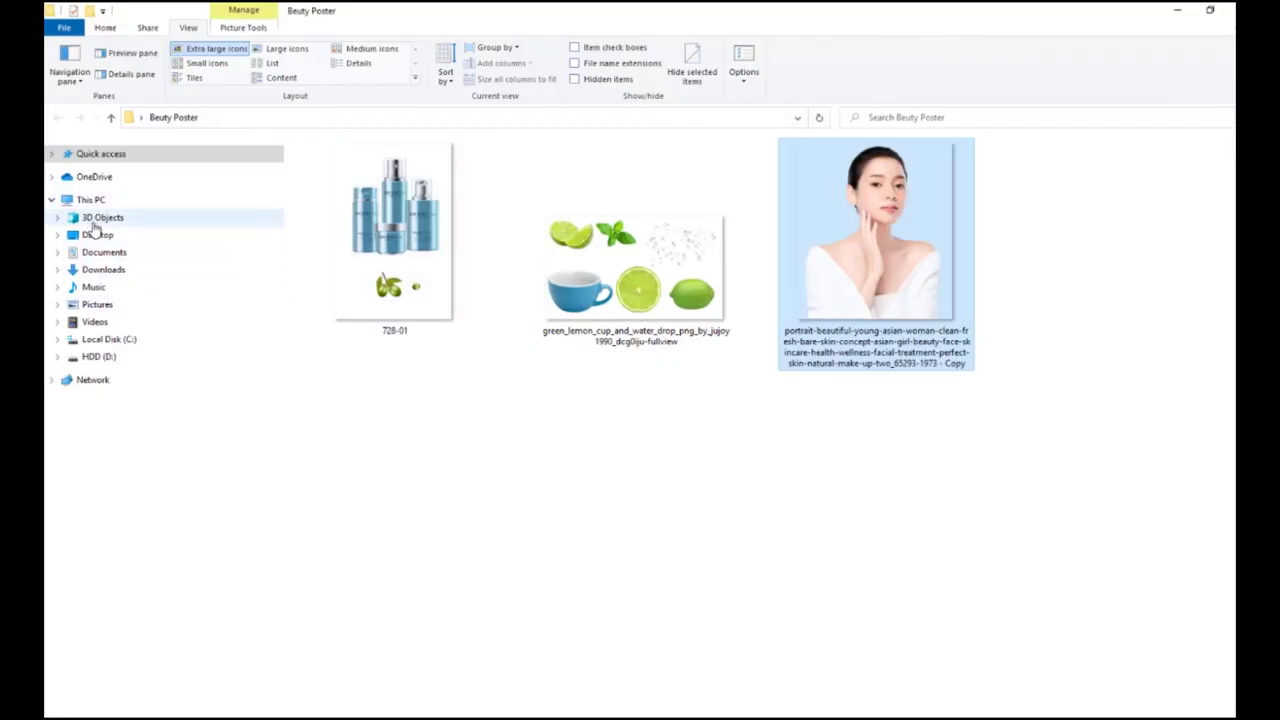
Step: Preview BAETY Poster.jpg from the Desktop folder in File Explorer, then close the viewer
left_click(93, 235)
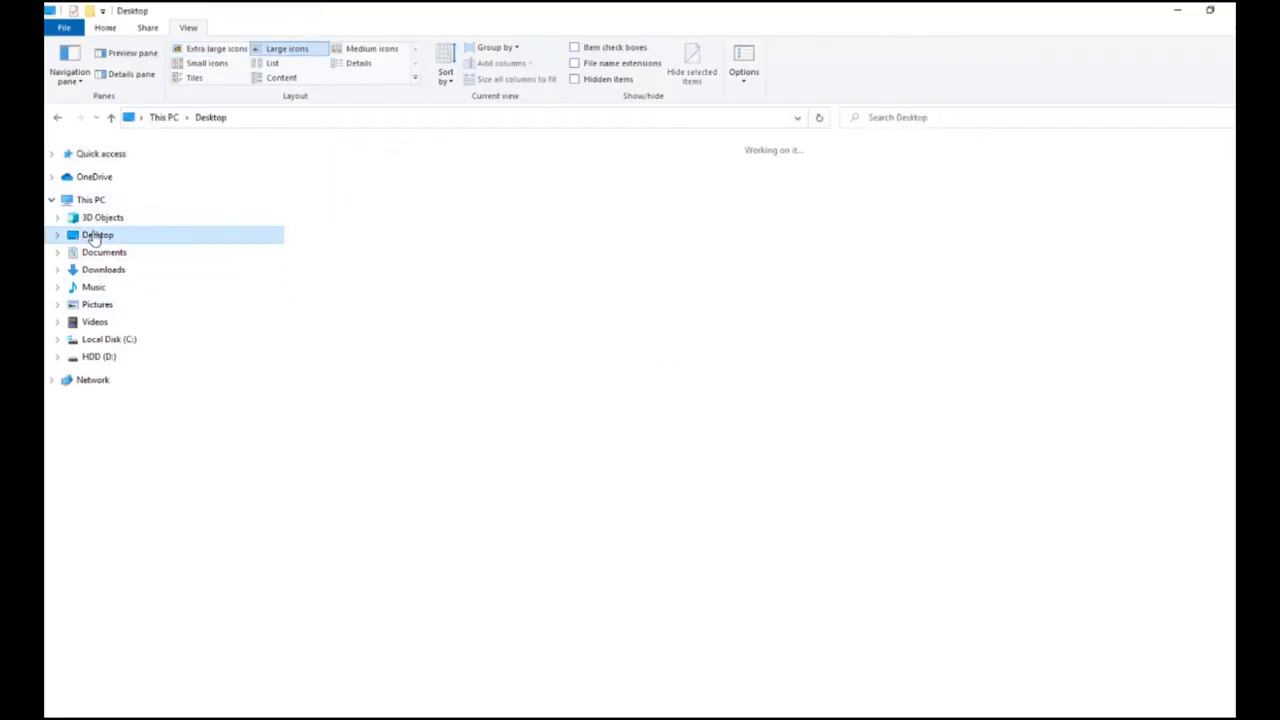
scroll(770, 503, "down", 3)
double_click(492, 668)
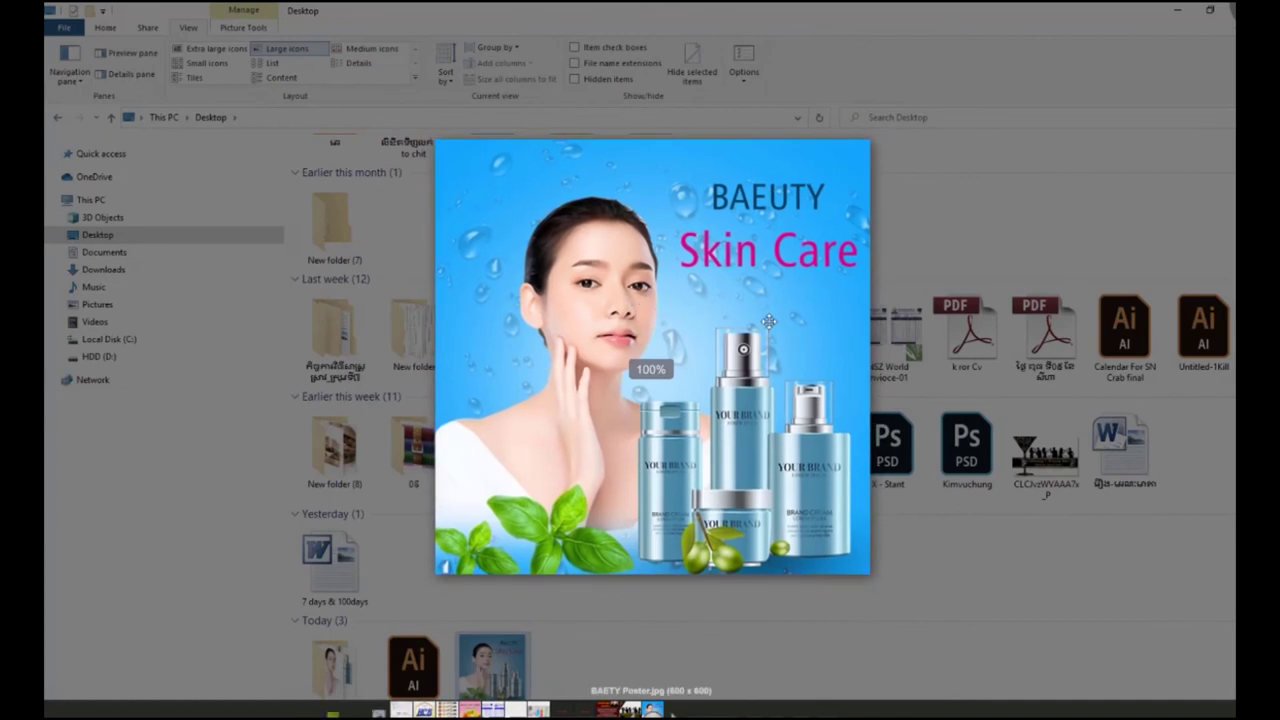
scroll(765, 330, "up", 2)
scroll(757, 345, "down", 2)
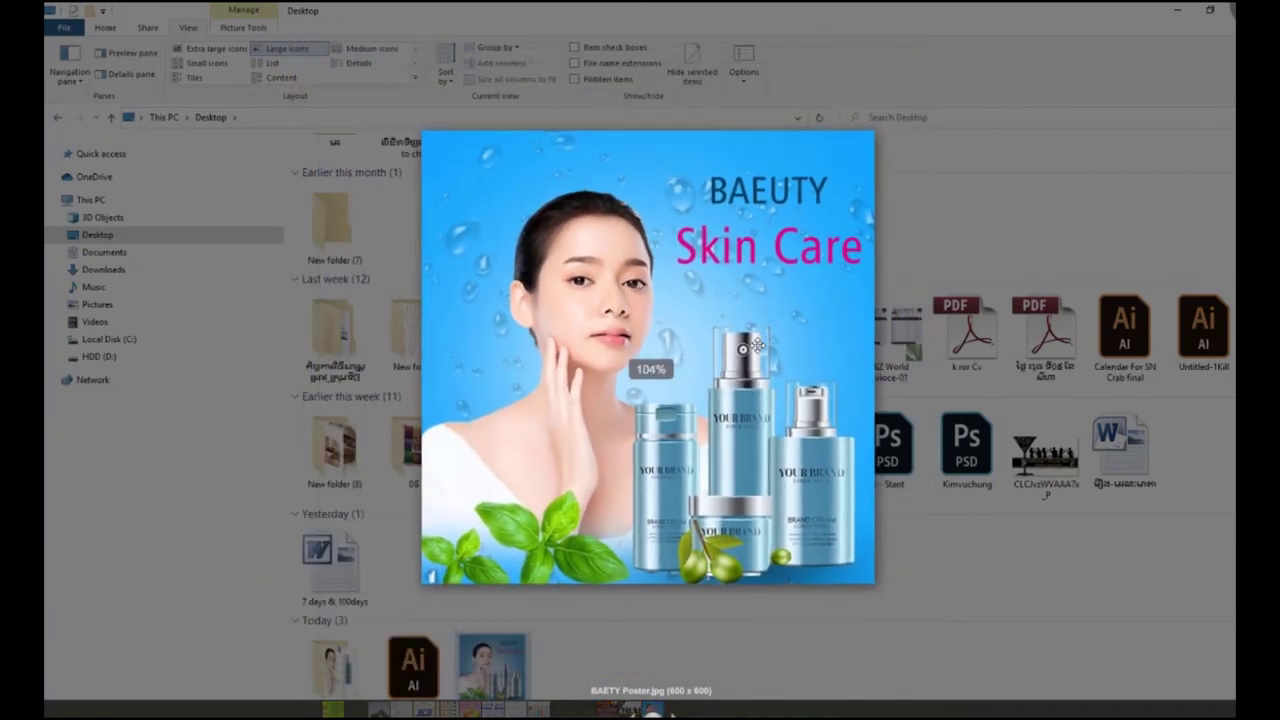
key("Escape")
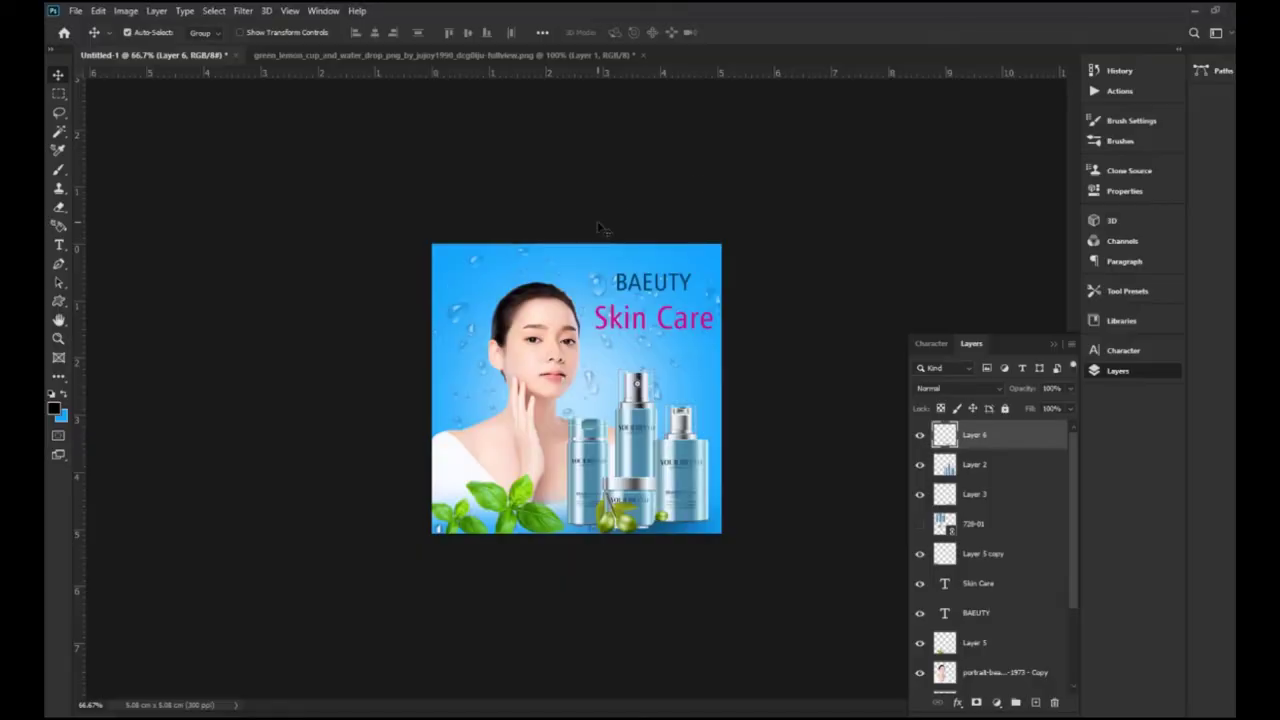
key("ctrl+plus")
key("ctrl+plus")
key("ctrl+minus")
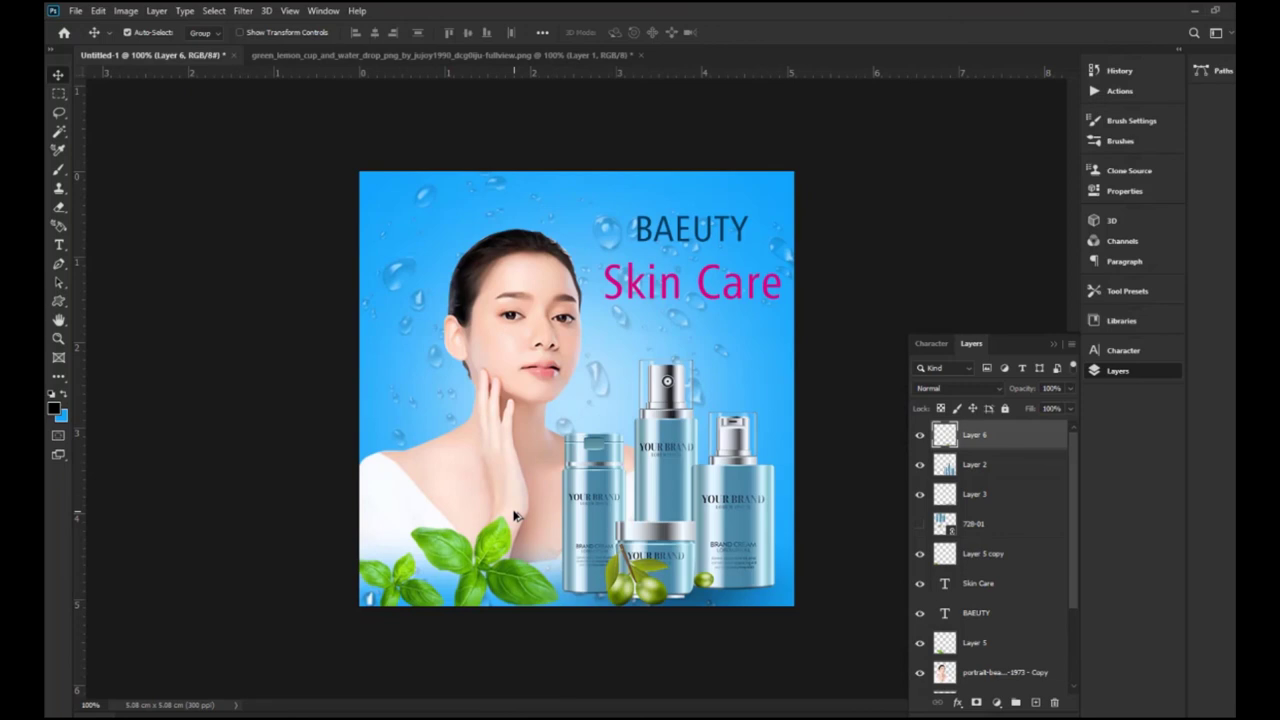